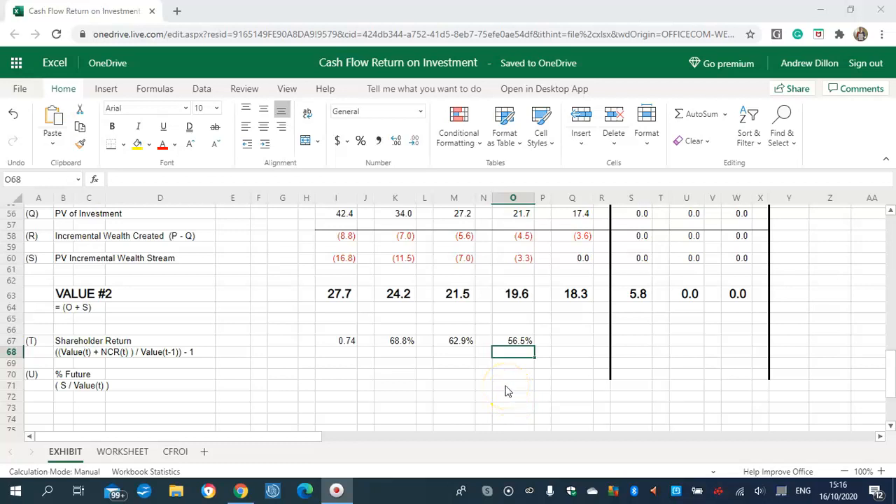
# - Enter the Shareholder Return formula =(S63+S30)/Q63-1 in cell Q67, following the pattern of the formula in O67
pyautogui.click(517, 331)
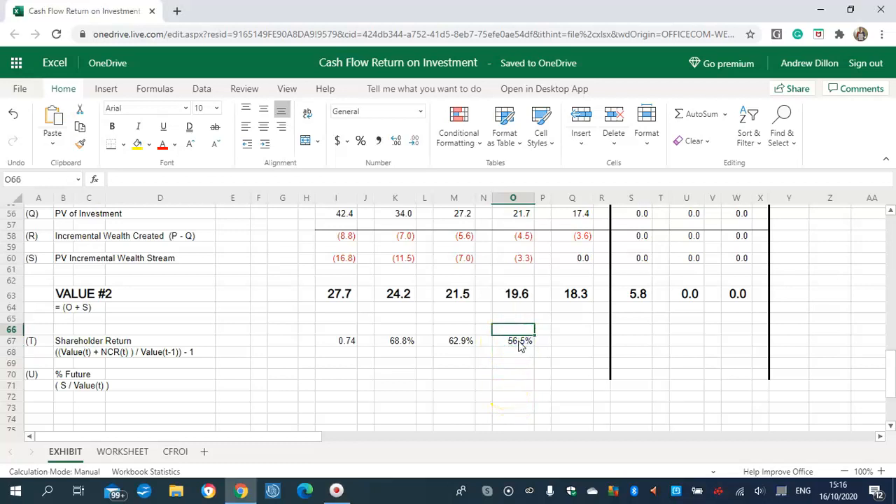
pyautogui.click(520, 343)
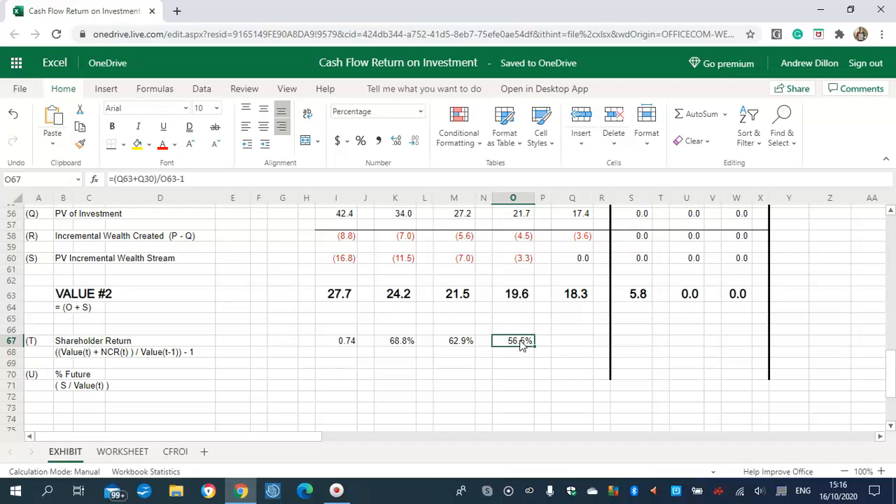
pyautogui.click(571, 340)
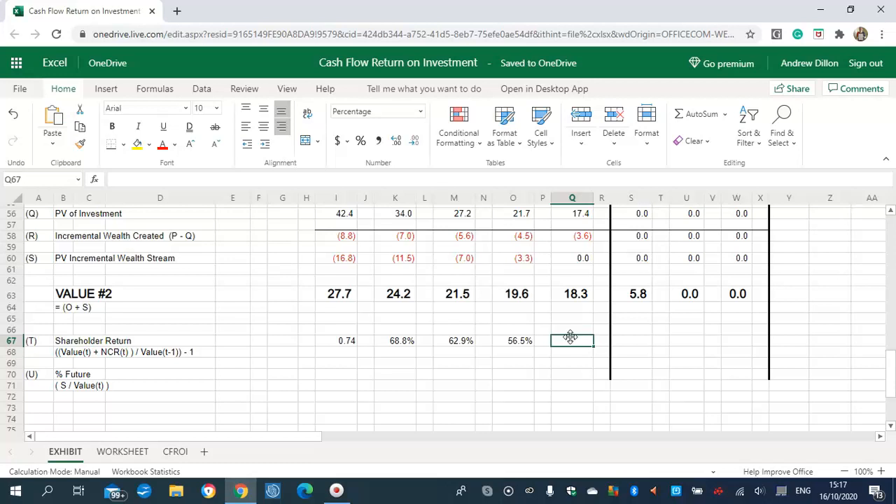
pyautogui.write('=(S')
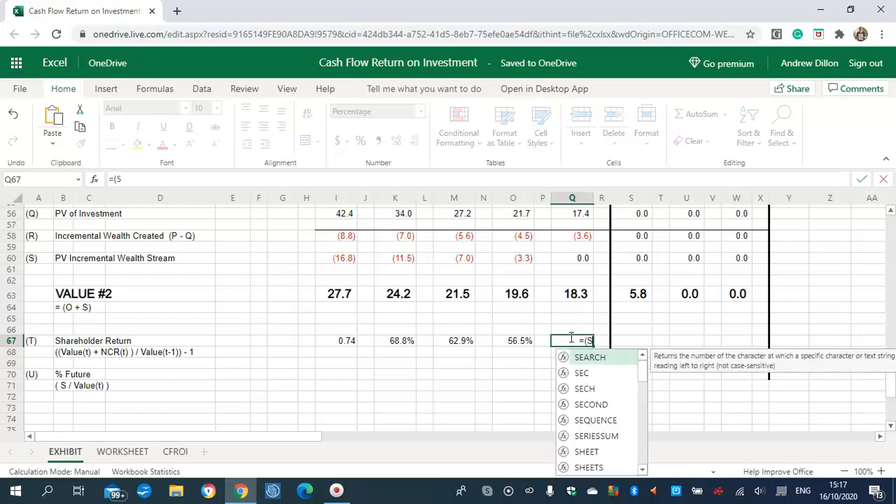
pyautogui.write('63')
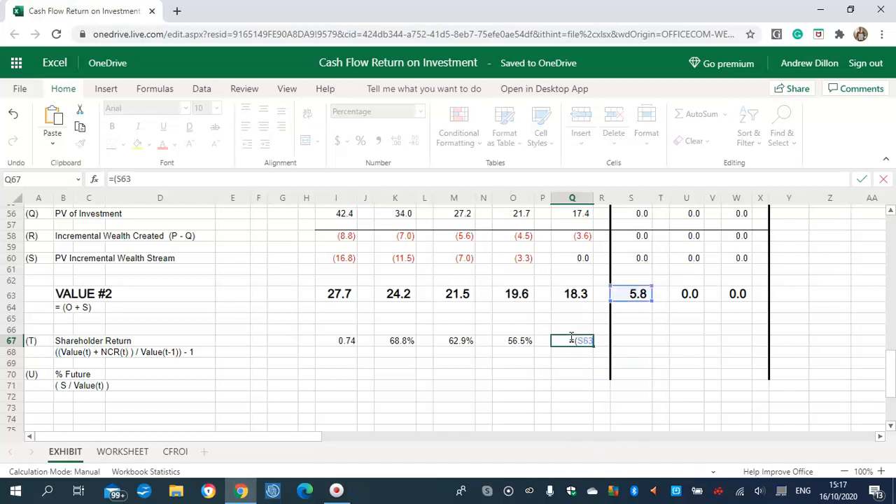
pyautogui.write('+S')
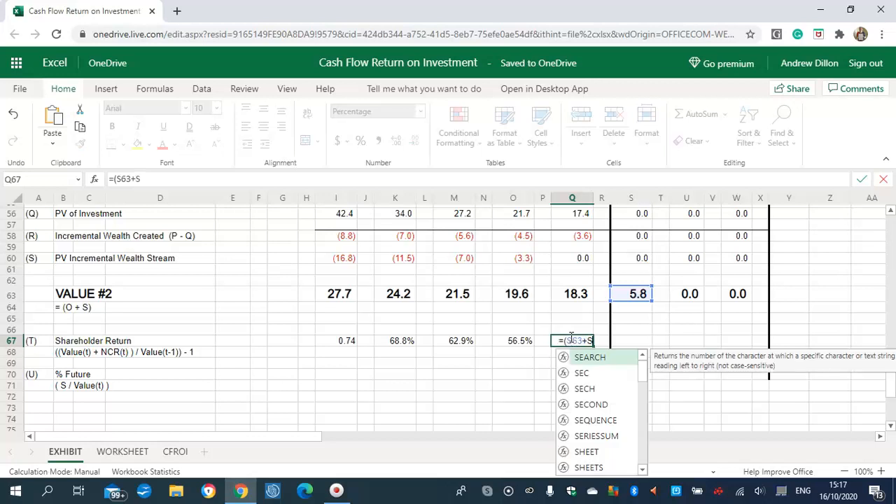
pyautogui.write('30)')
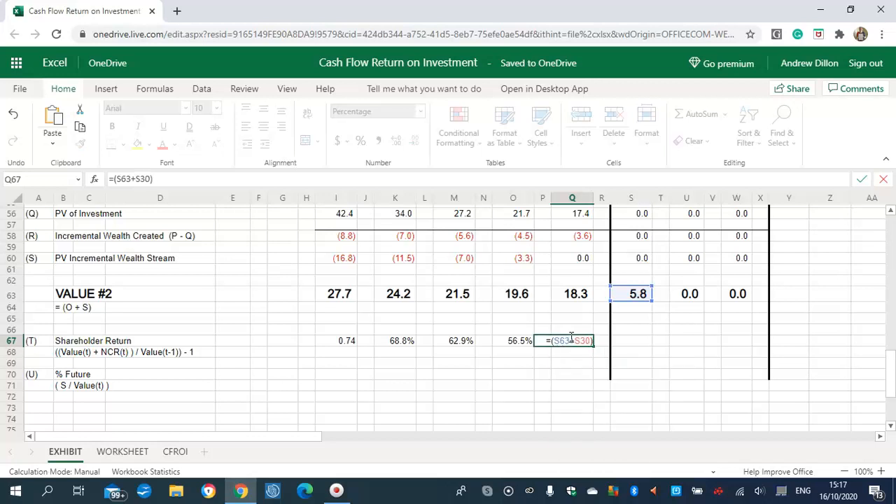
pyautogui.write('/Q')
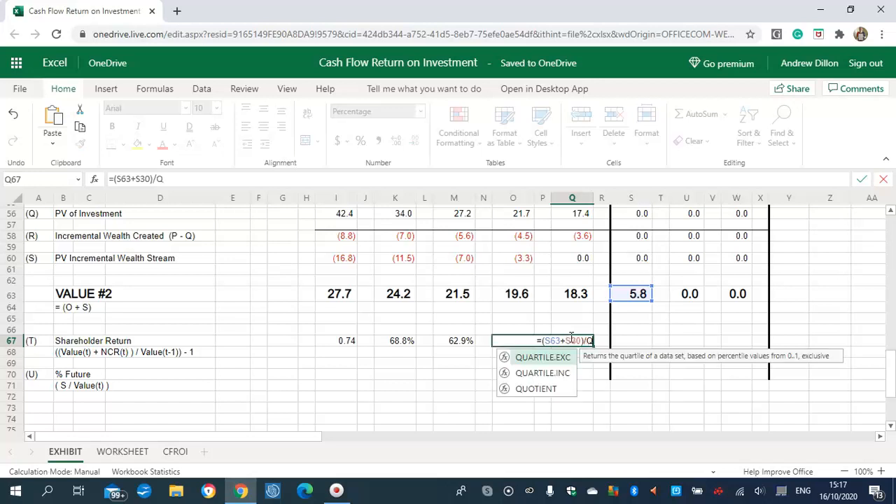
pyautogui.write('6')
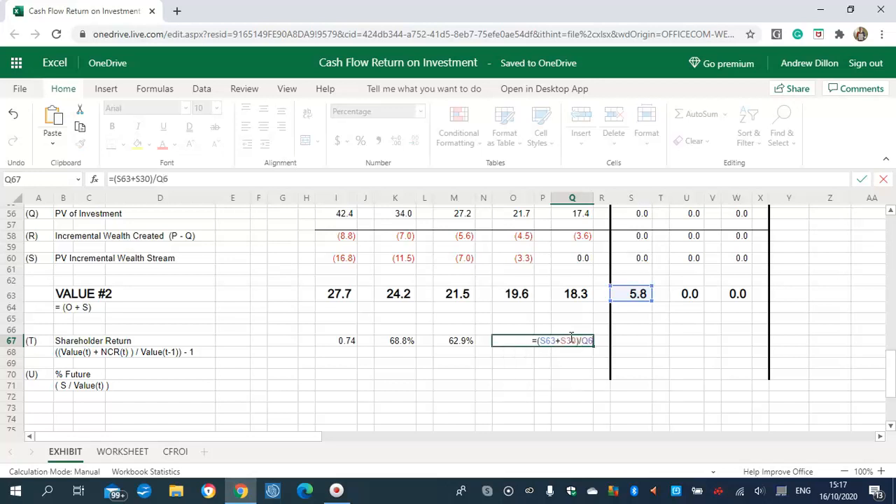
pyautogui.write('3-1')
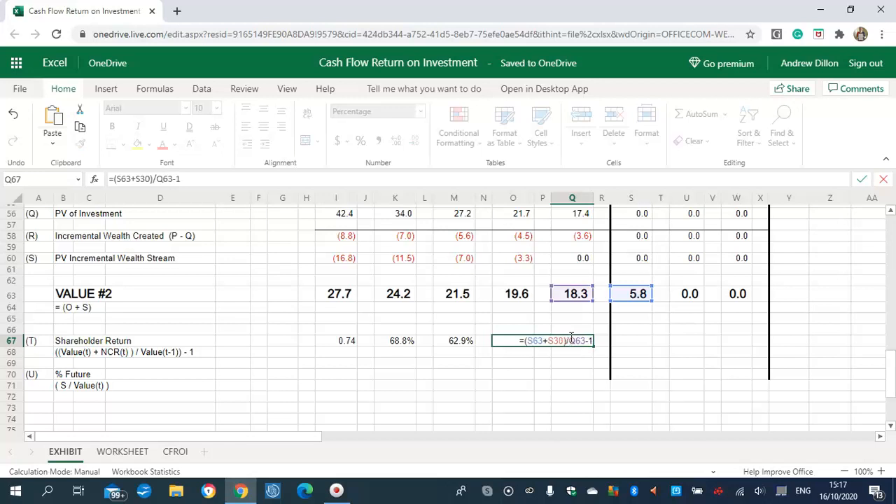
pyautogui.press('Return')
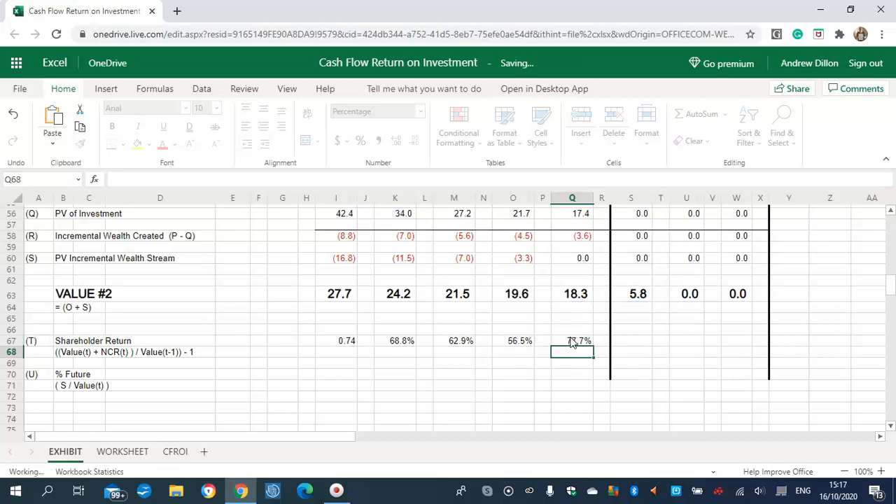
pyautogui.click(572, 342)
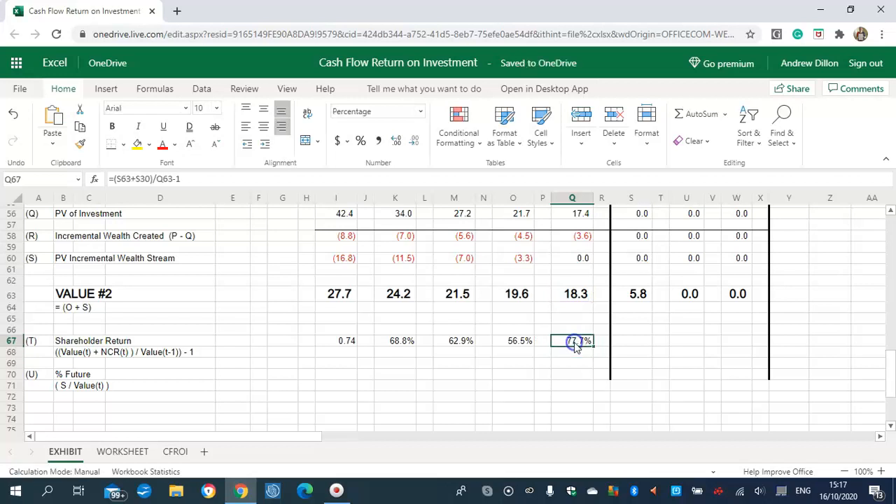
# - Enter the Shareholder Return formula =(U63+U30)/S63-1 in cell S67
pyautogui.click(640, 340)
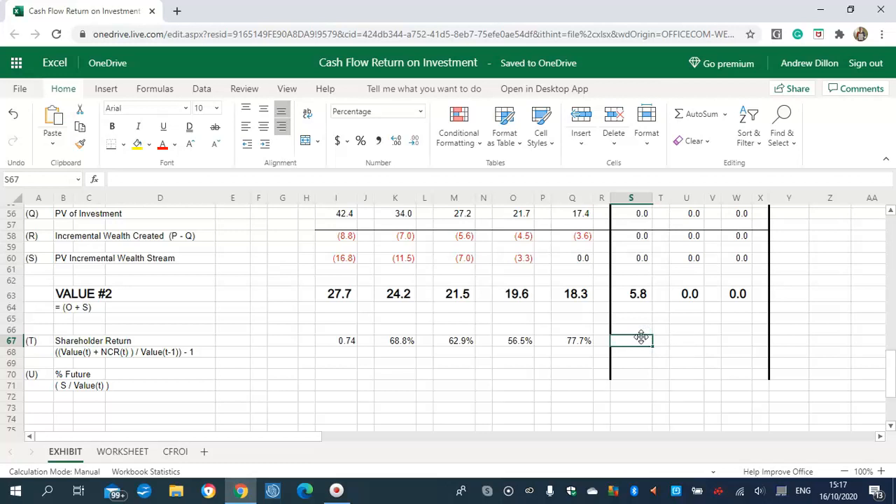
pyautogui.write('=')
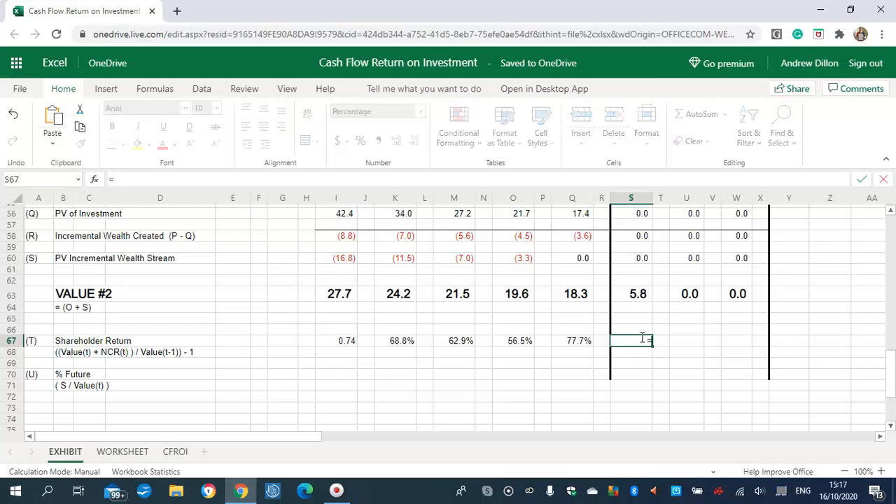
pyautogui.write('(U63')
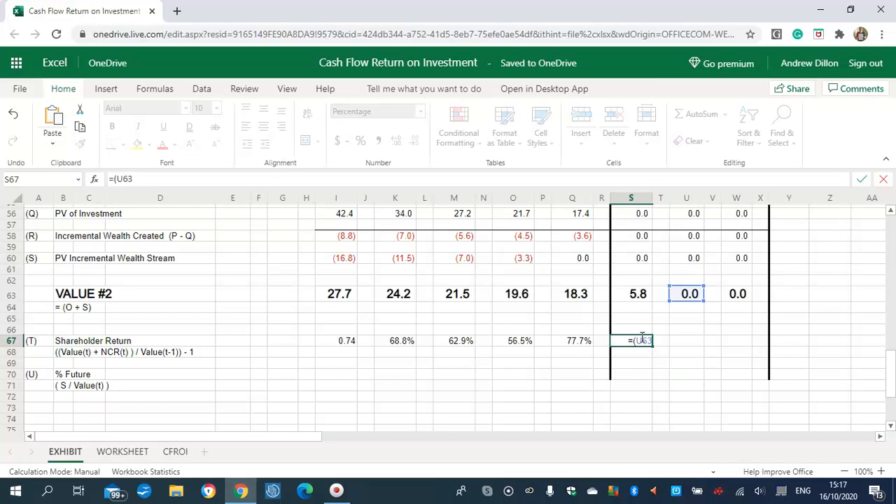
pyautogui.write('+U')
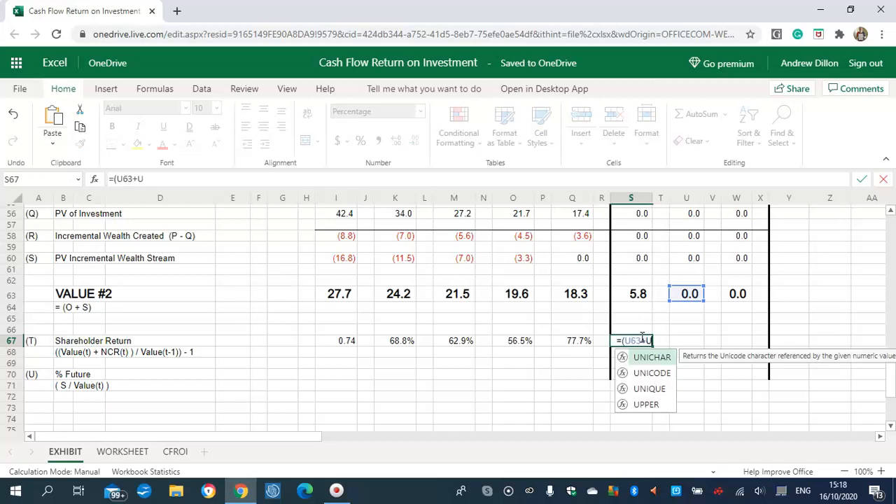
pyautogui.write('30)')
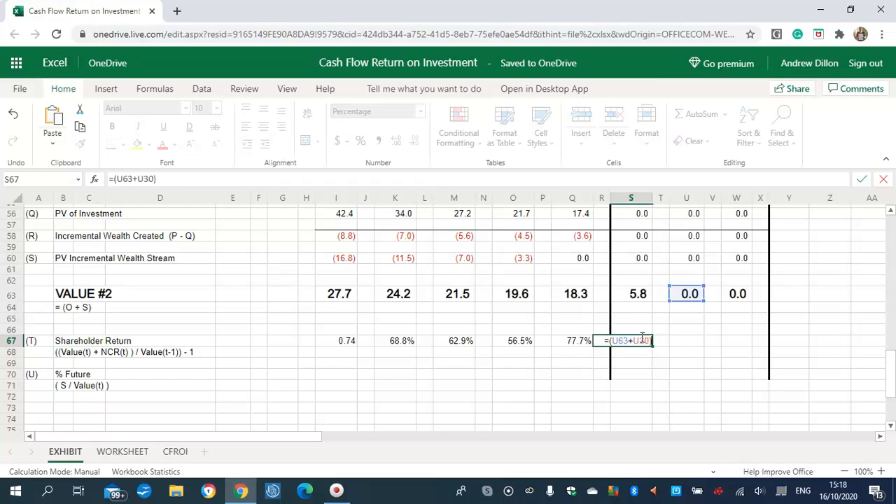
pyautogui.write('/S6')
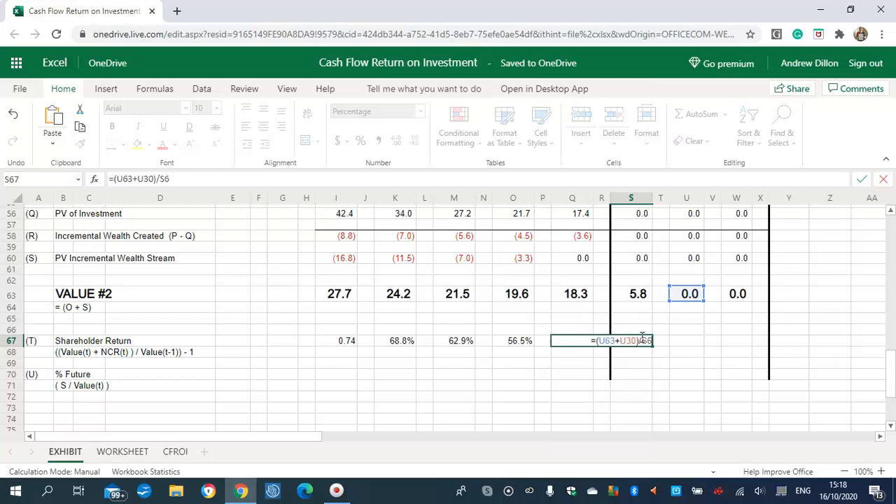
pyautogui.write('3-1')
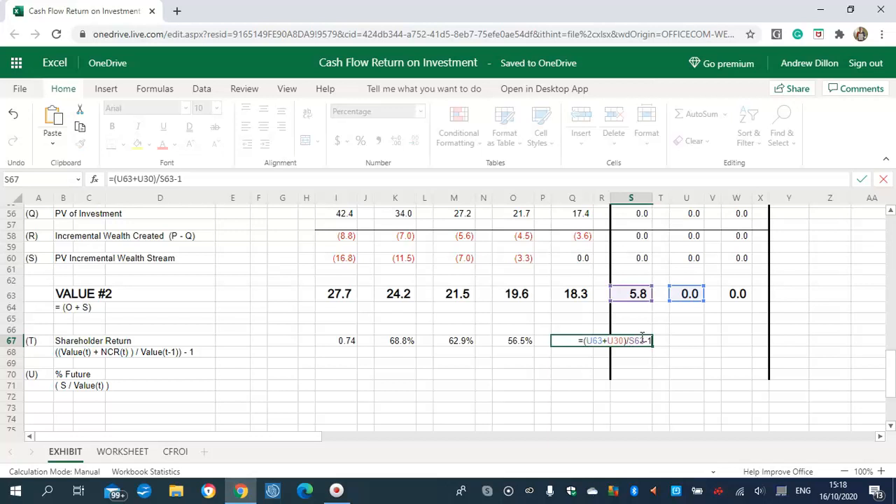
pyautogui.press('Return')
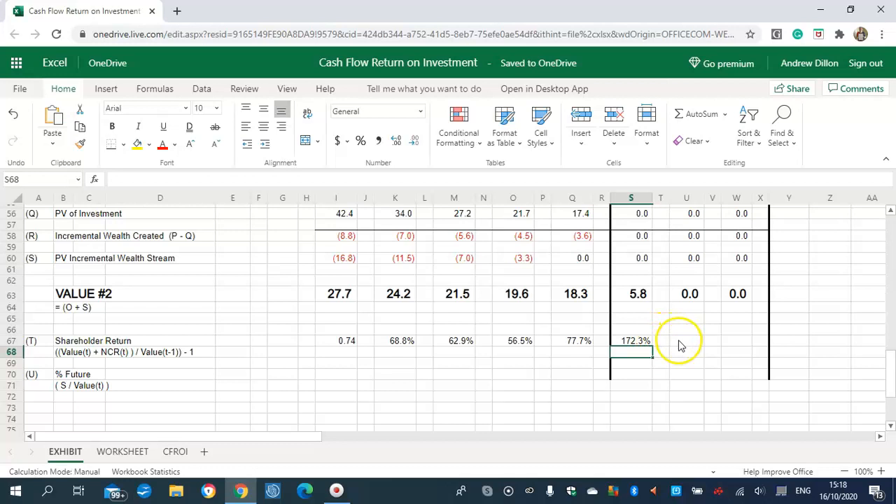
# - Try to calculate the Shareholder Return in cell U67 with the formula =(W63+W30)/U63-1
pyautogui.click(687, 341)
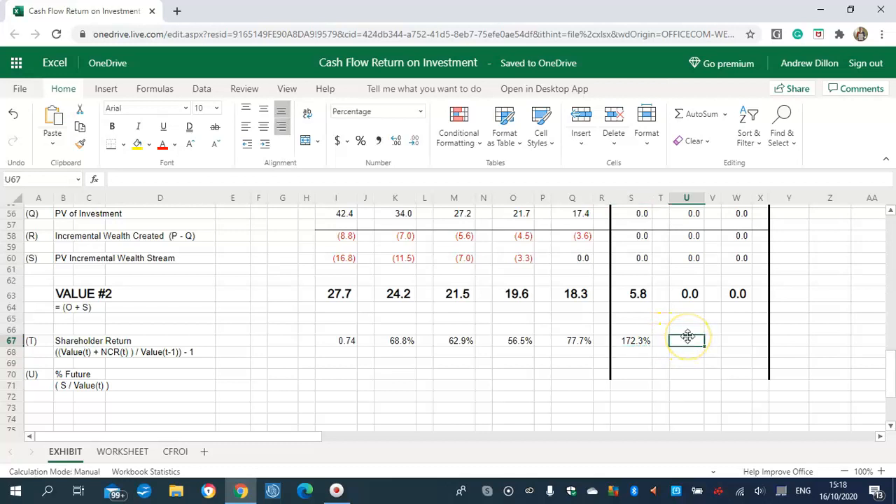
pyautogui.write('=(')
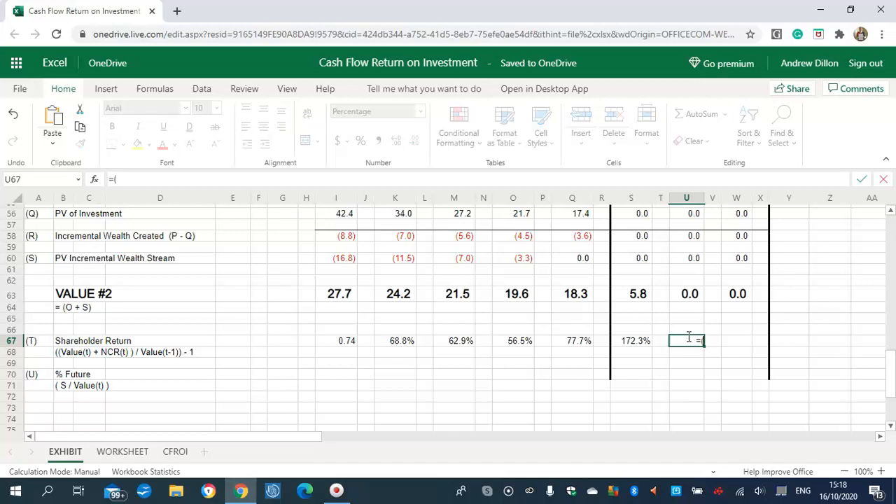
pyautogui.write('W63+')
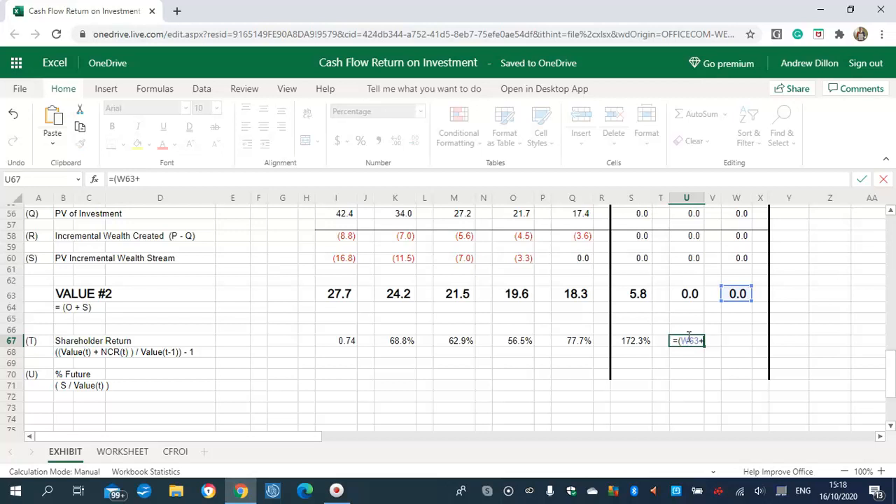
pyautogui.write('W30')
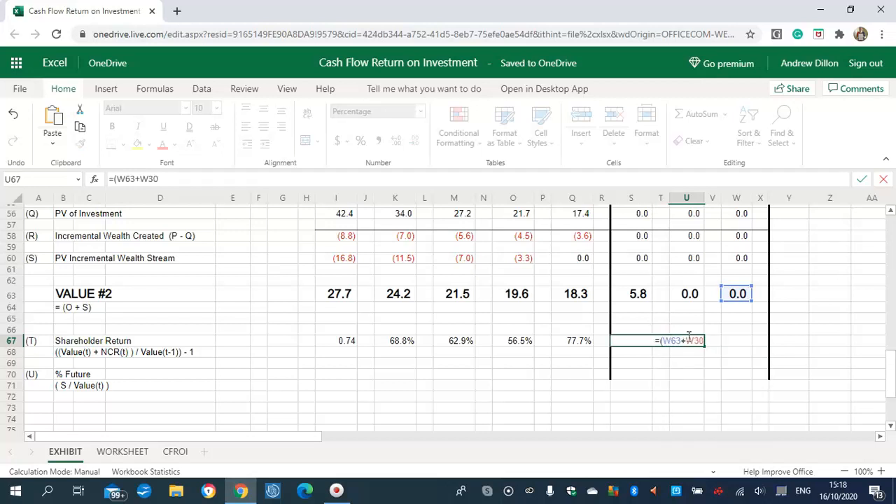
pyautogui.write(')')
pyautogui.write('/U63')
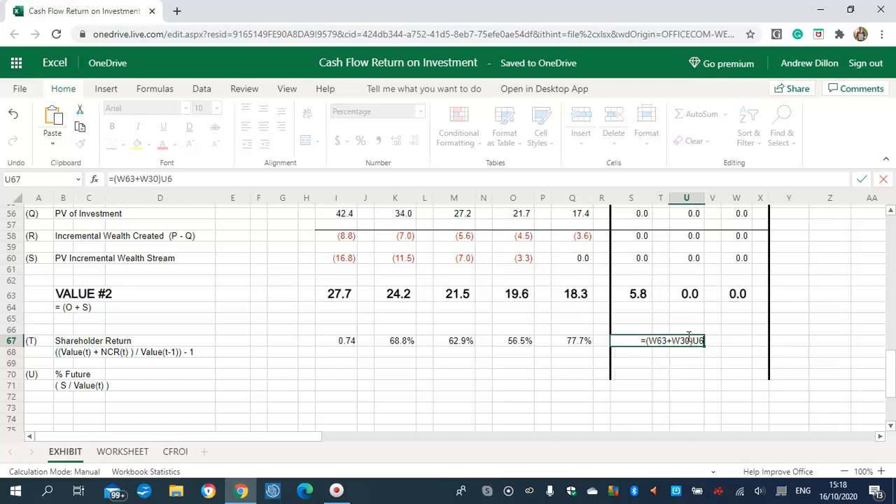
pyautogui.write('-1')
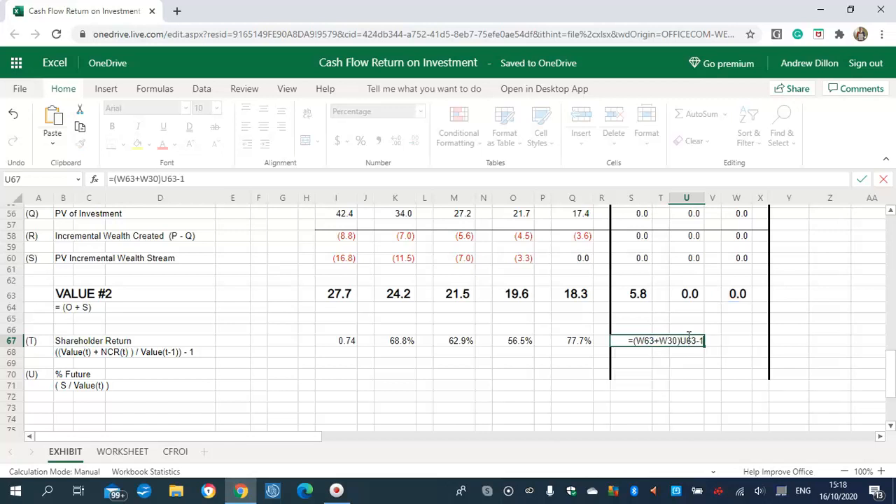
pyautogui.click(682, 337)
pyautogui.click(682, 338)
pyautogui.write('/')
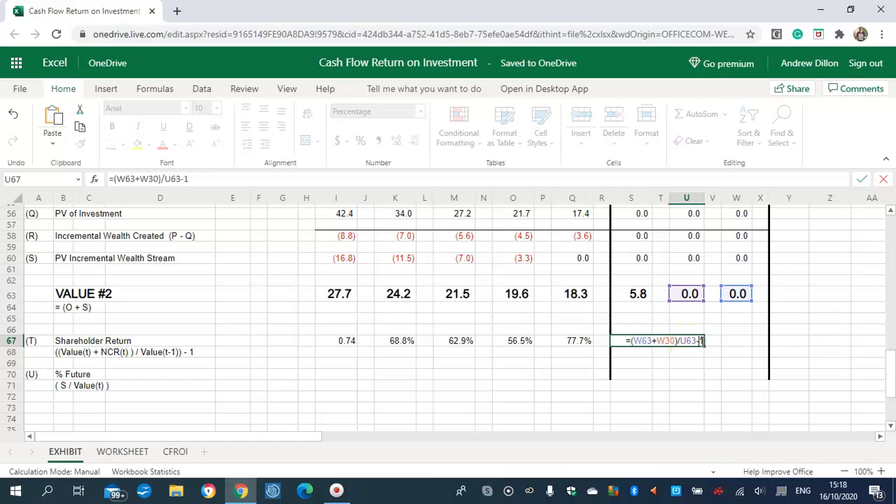
pyautogui.press('Return')
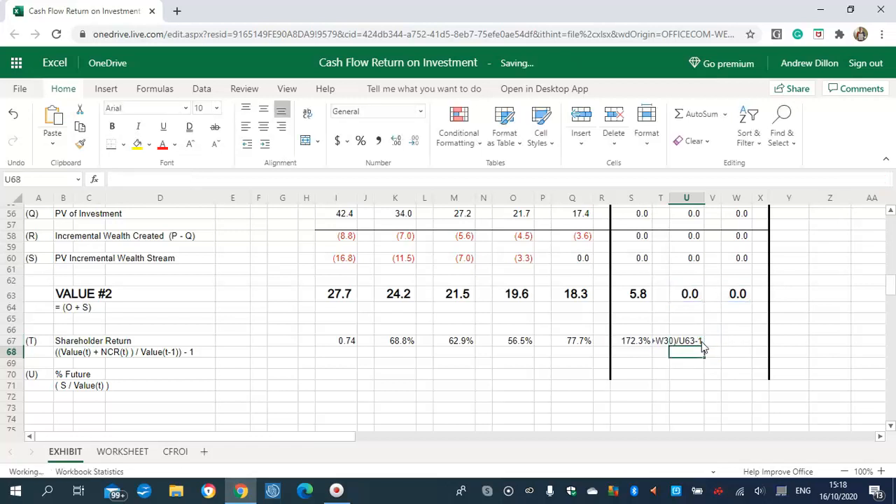
pyautogui.click(699, 342)
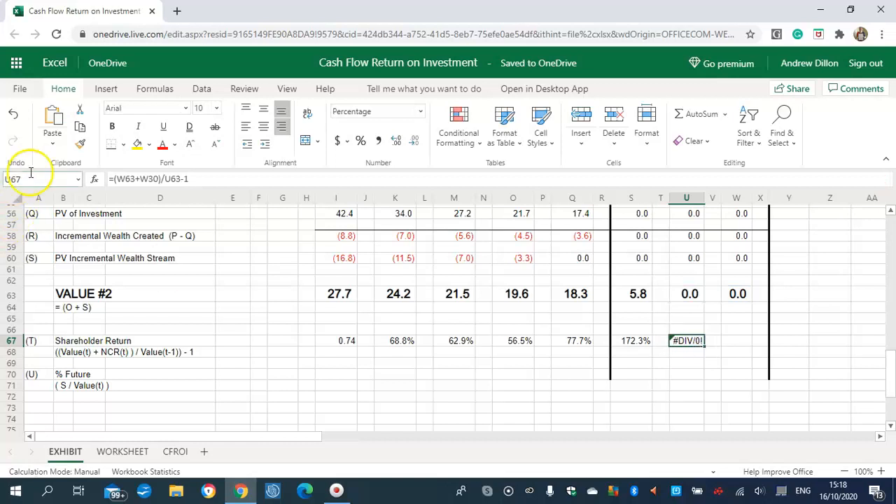
# - Clear the whole formula from cell U67, leaving the cell empty
pyautogui.click(141, 179)
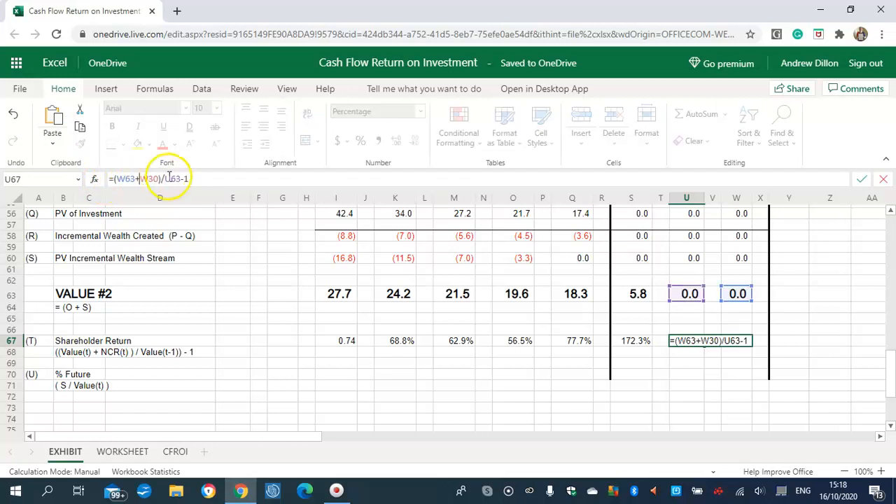
pyautogui.moveTo(200, 177); pyautogui.dragTo(110, 179)
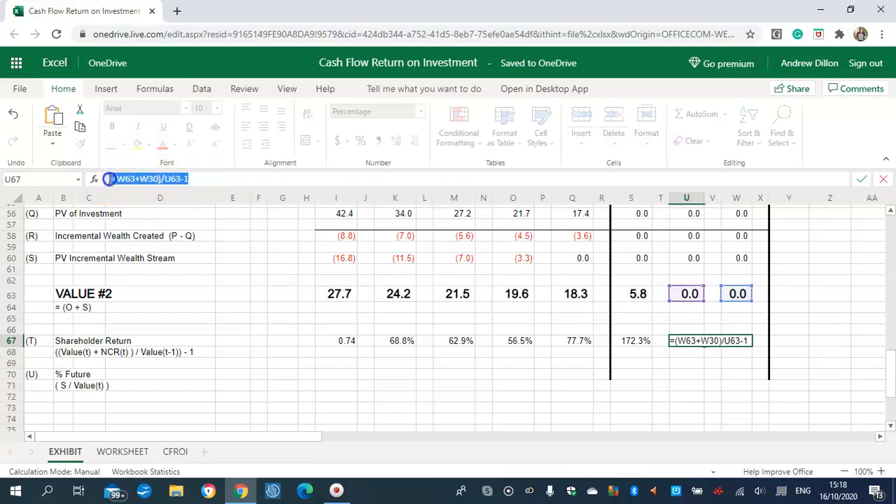
pyautogui.press('BackSpace')
pyautogui.click(516, 408)
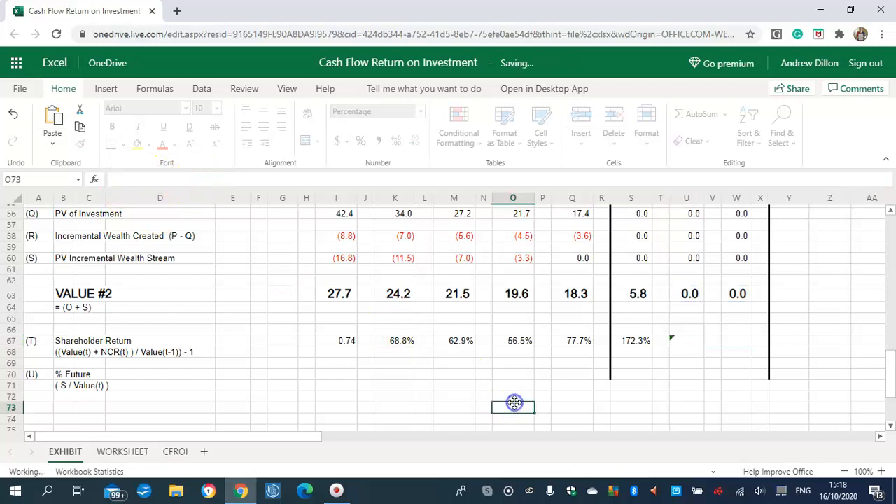
pyautogui.click(630, 343)
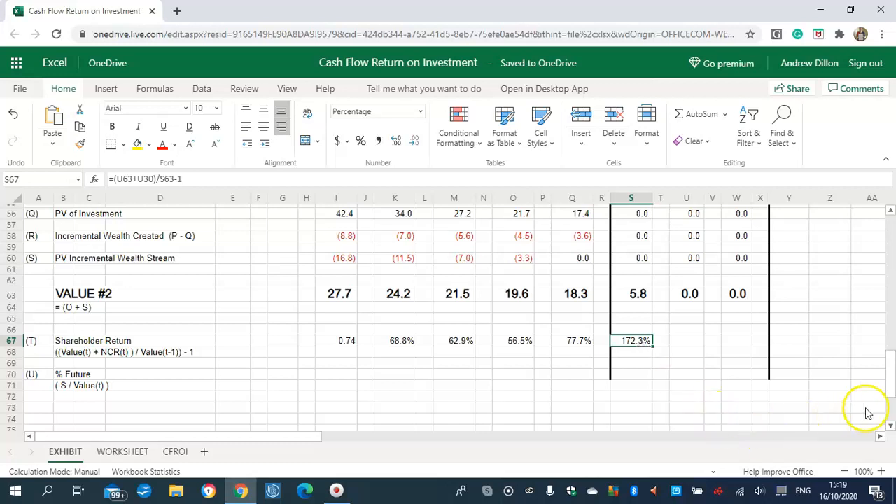
pyautogui.click(890, 427)
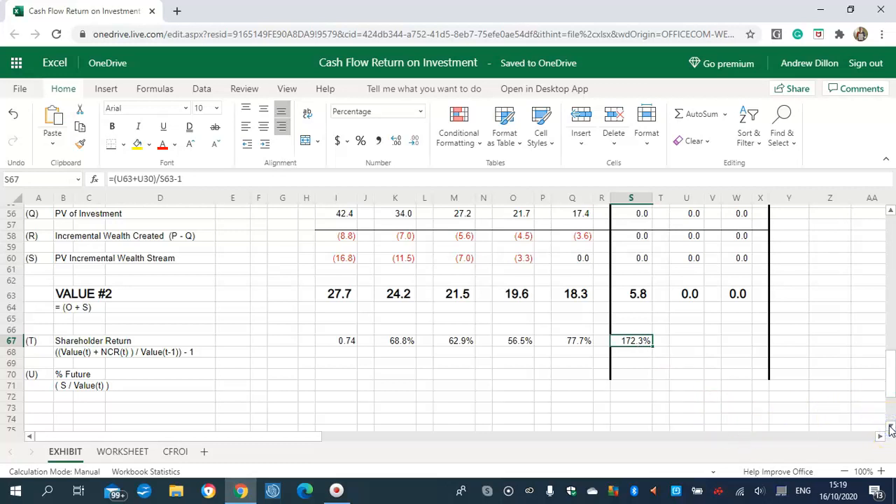
pyautogui.scroll(-1, 336, 373)
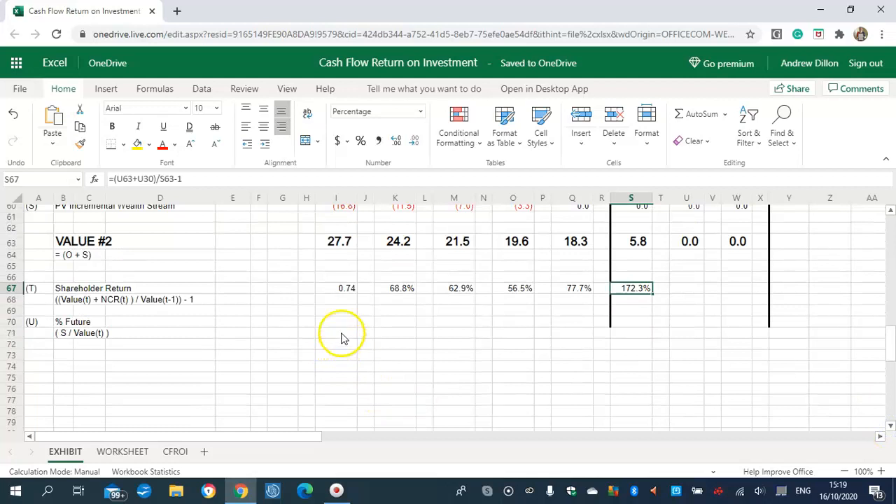
pyautogui.click(342, 321)
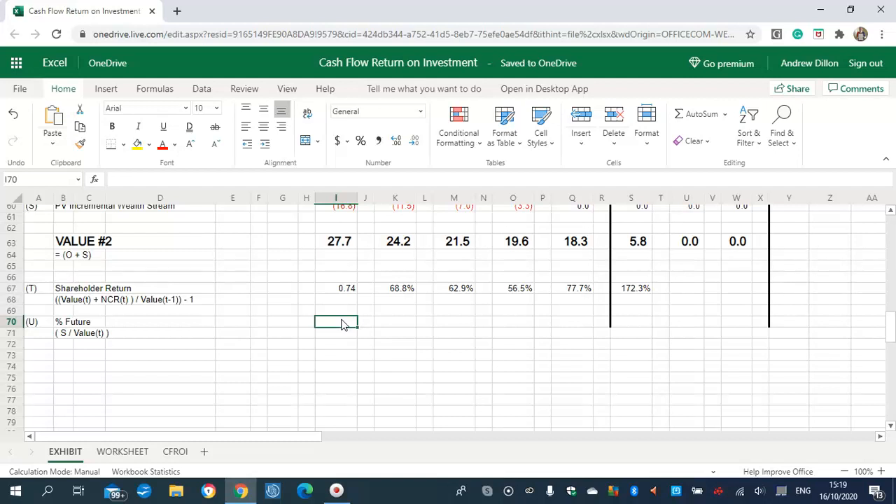
pyautogui.write('=K60')
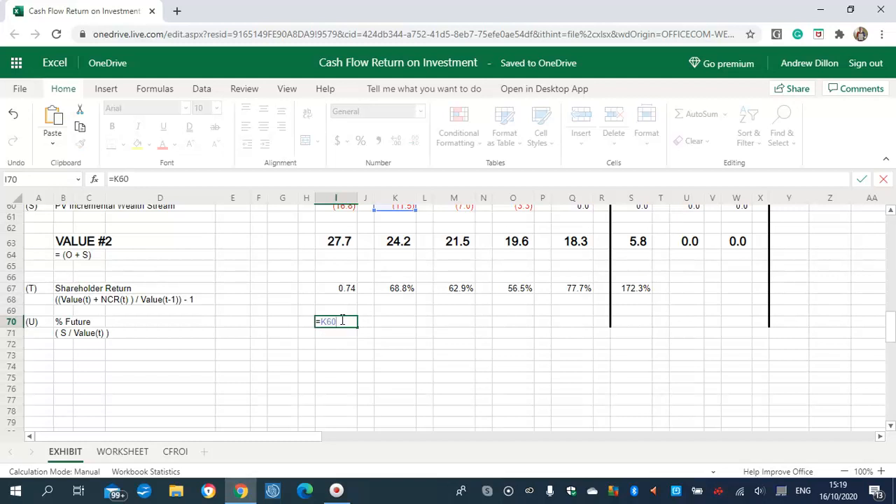
pyautogui.write('/6')
pyautogui.press('BackSpace')
pyautogui.write('K63')
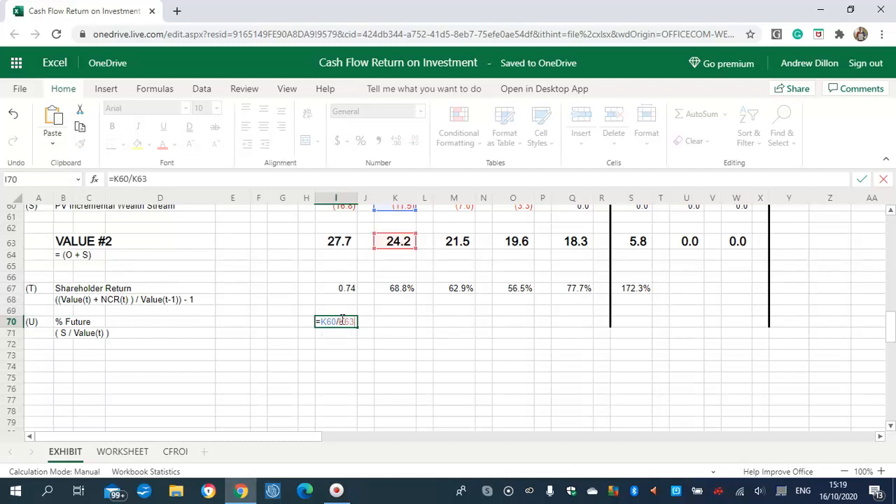
pyautogui.press('BackSpace')
pyautogui.press('BackSpace')
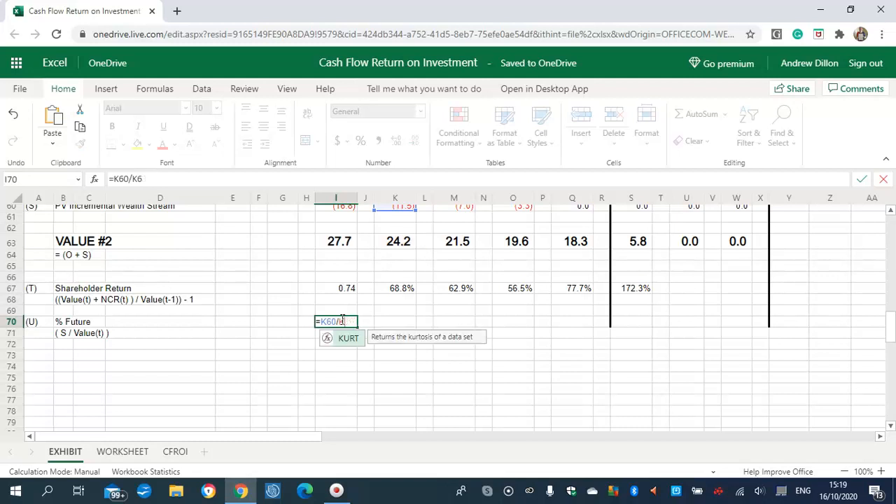
pyautogui.press('BackSpace')
pyautogui.press('BackSpace')
pyautogui.press('BackSpace')
pyautogui.press('BackSpace')
pyautogui.press('BackSpace')
pyautogui.press('BackSpace')
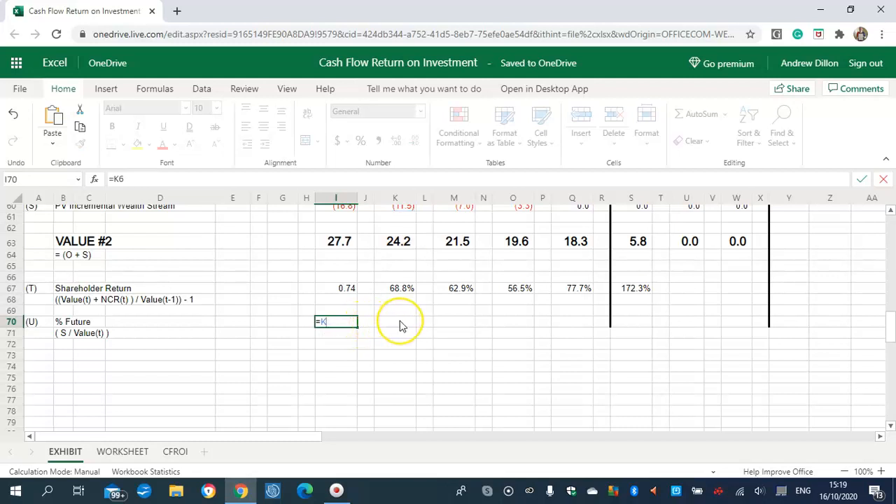
pyautogui.click(401, 325)
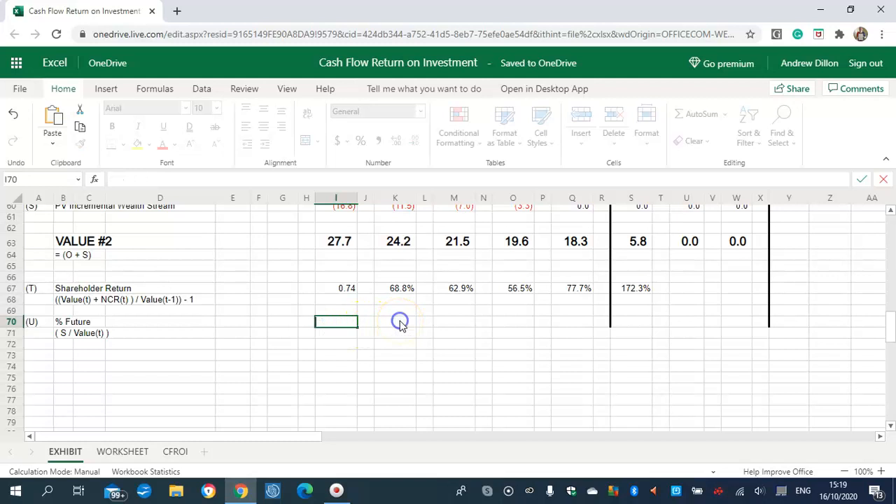
# - Enter the % Future formula =K60/K63 in cell K70
pyautogui.click(405, 324)
pyautogui.write('=')
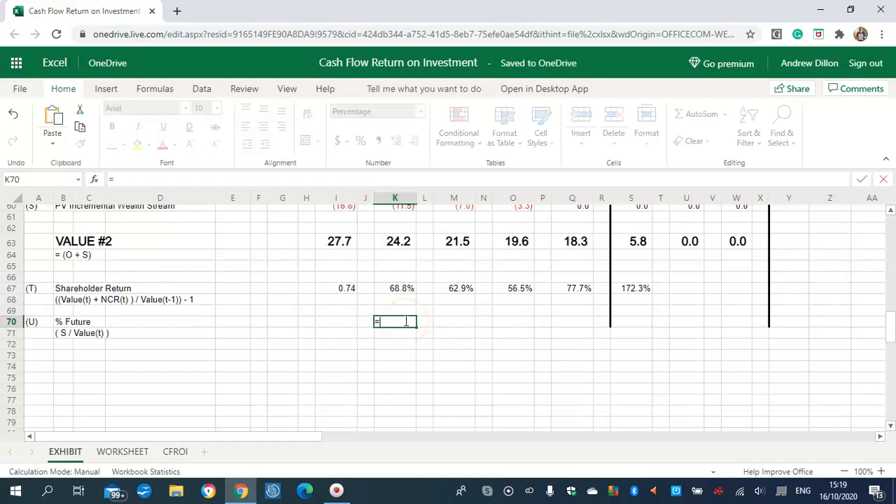
pyautogui.write('K60/K63')
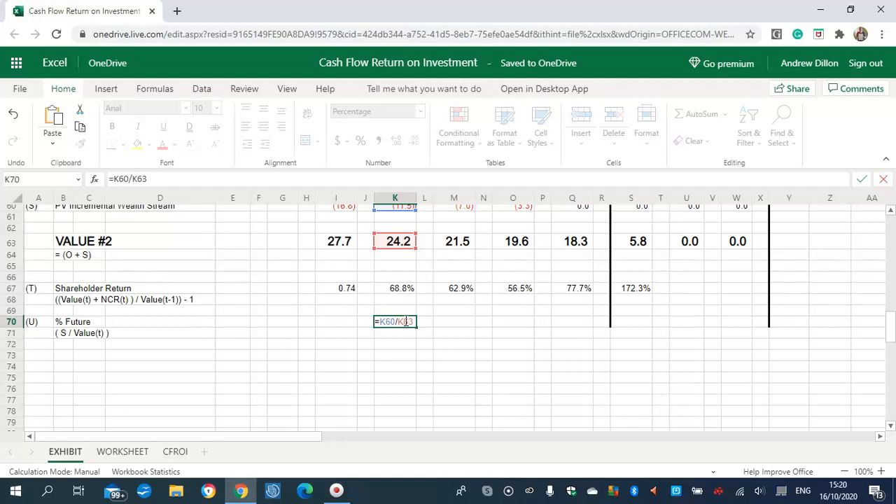
pyautogui.press('Return')
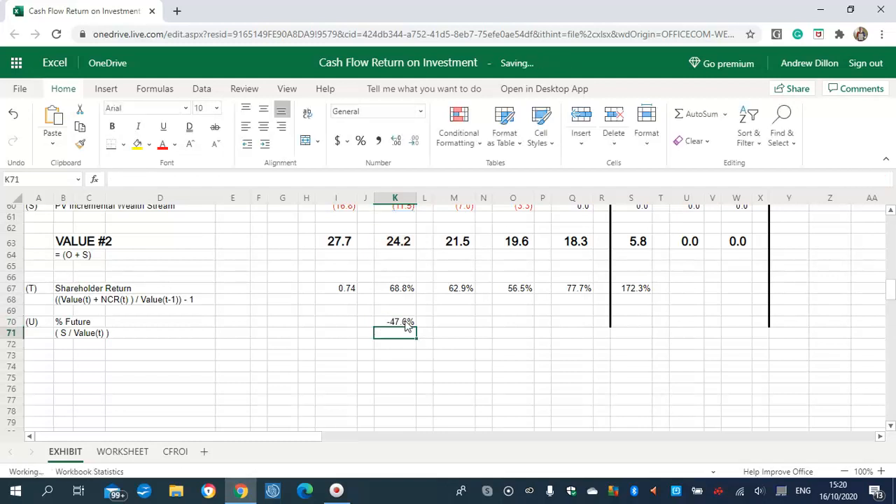
# - Try to calculate the % Future value in cell I70 with the formula =K60/K63
pyautogui.click(345, 320)
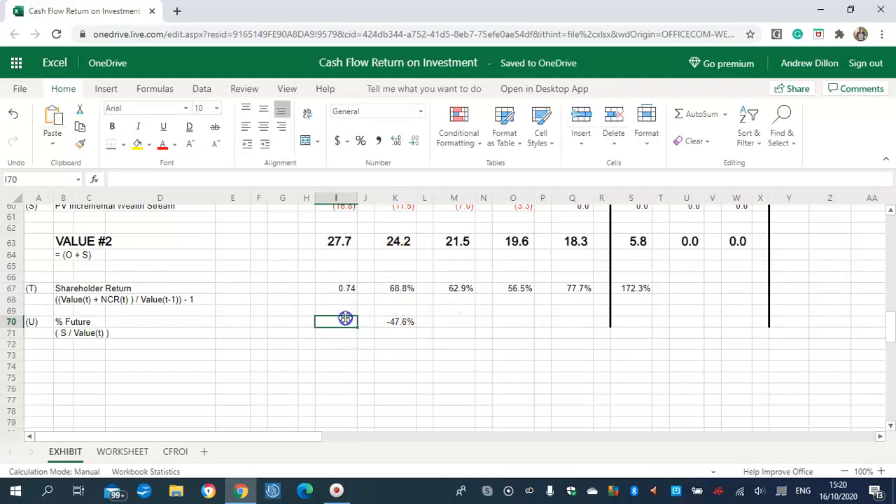
pyautogui.write('=')
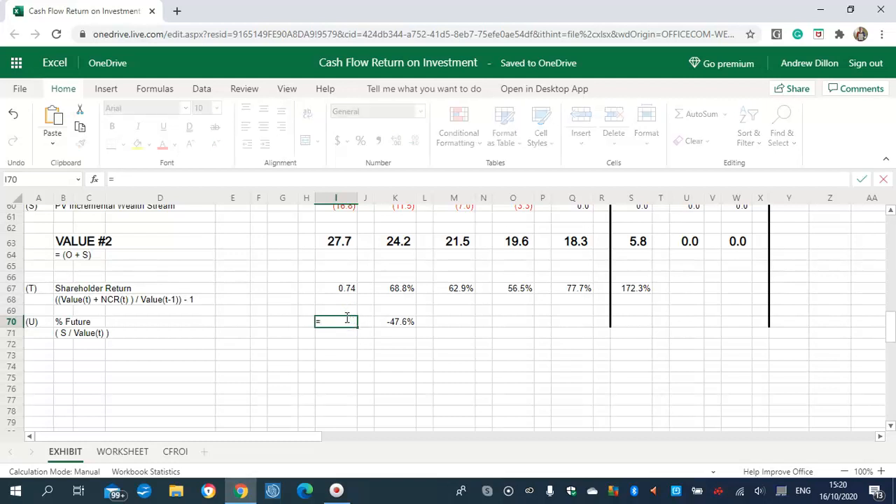
pyautogui.write('K60/K63')
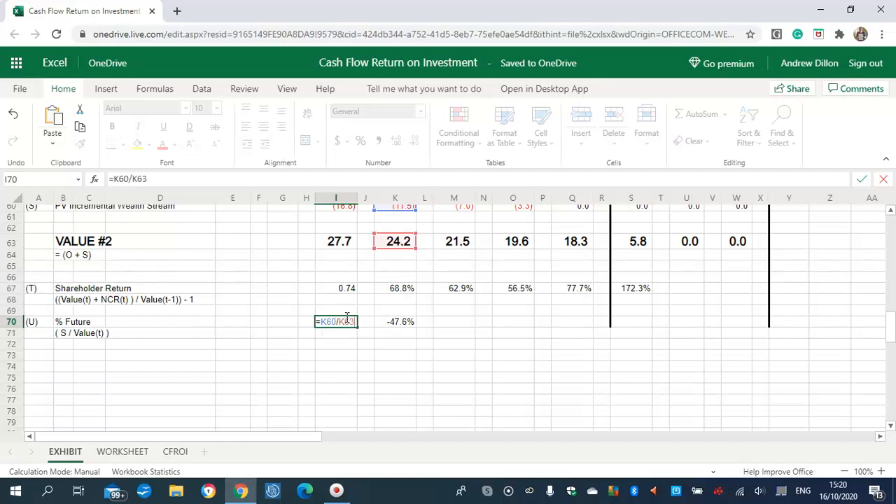
pyautogui.press('Return')
# - Clear the formula from cell I70 so the cell is left empty
pyautogui.click(347, 321)
pyautogui.click(345, 315)
pyautogui.click(349, 321)
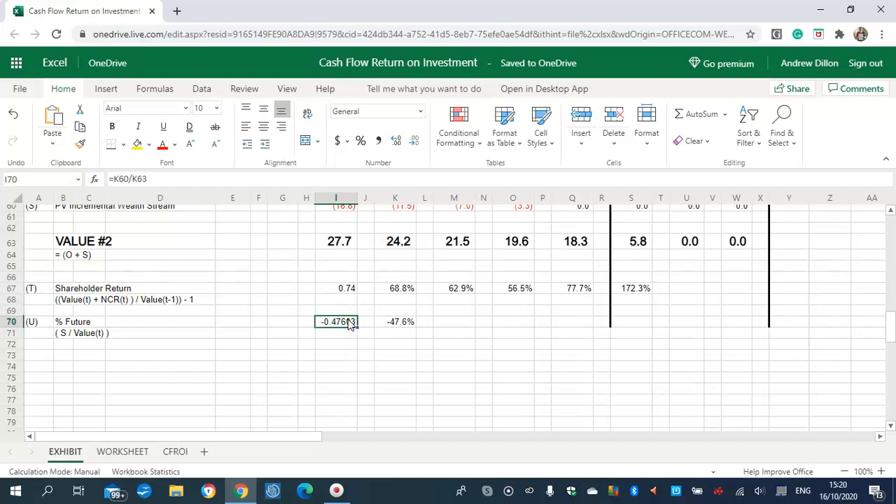
pyautogui.press('BackSpace')
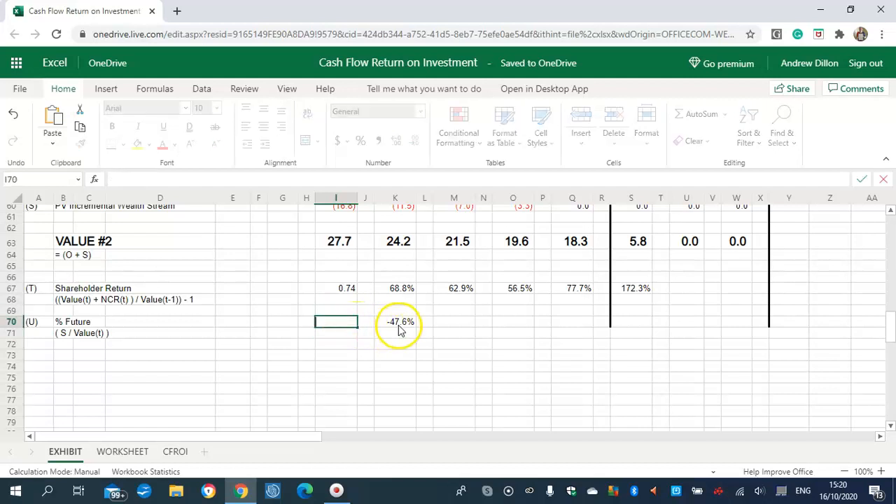
# - Enter the % Future formula =M60/M63 in cell M70
pyautogui.click(462, 324)
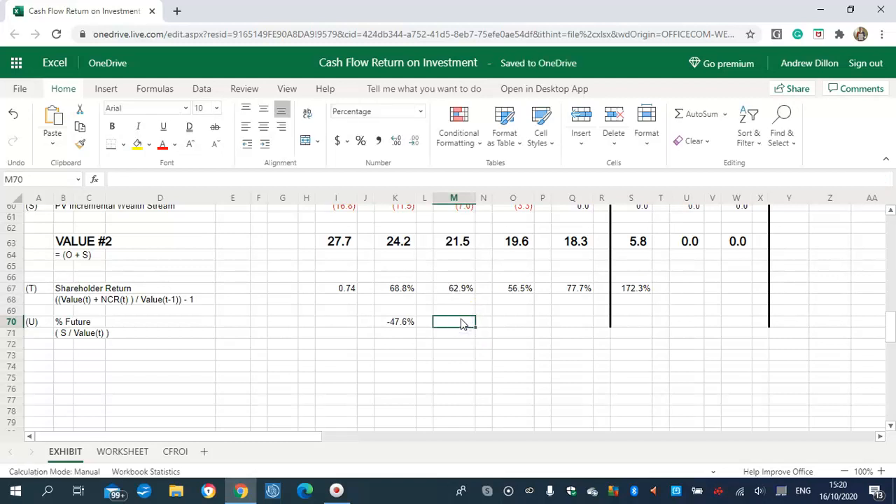
pyautogui.write('=M60')
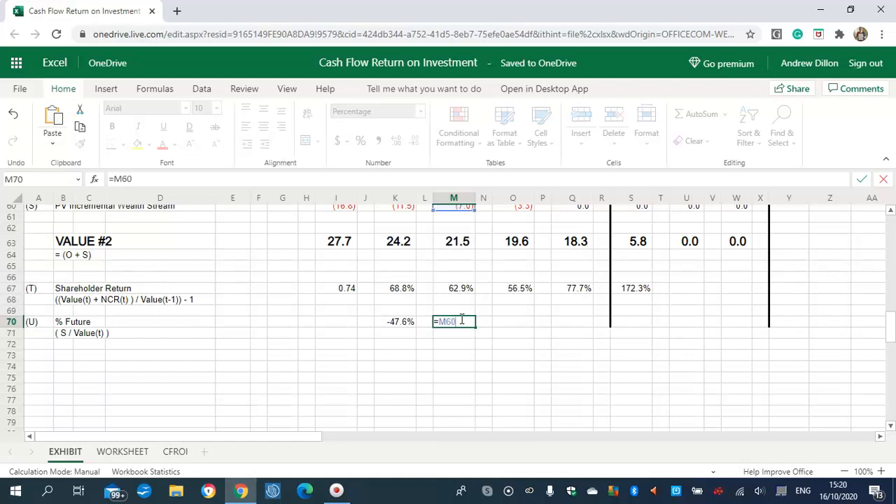
pyautogui.write('/M63')
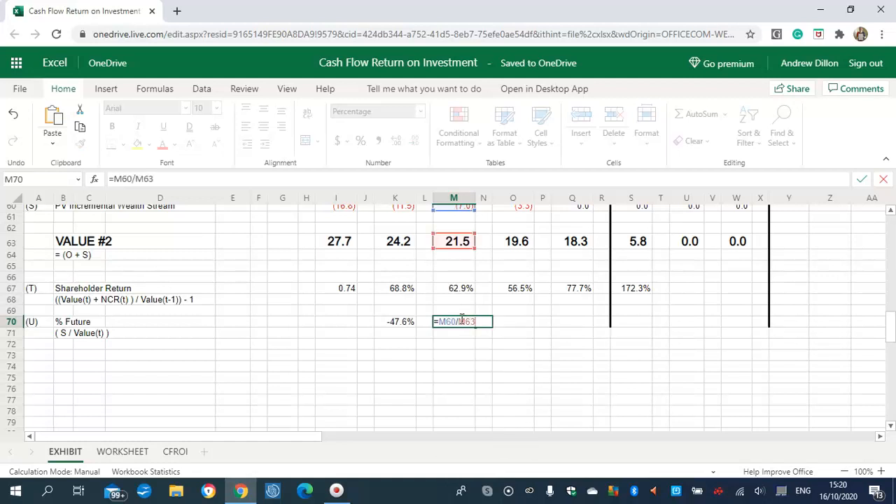
pyautogui.press('Return')
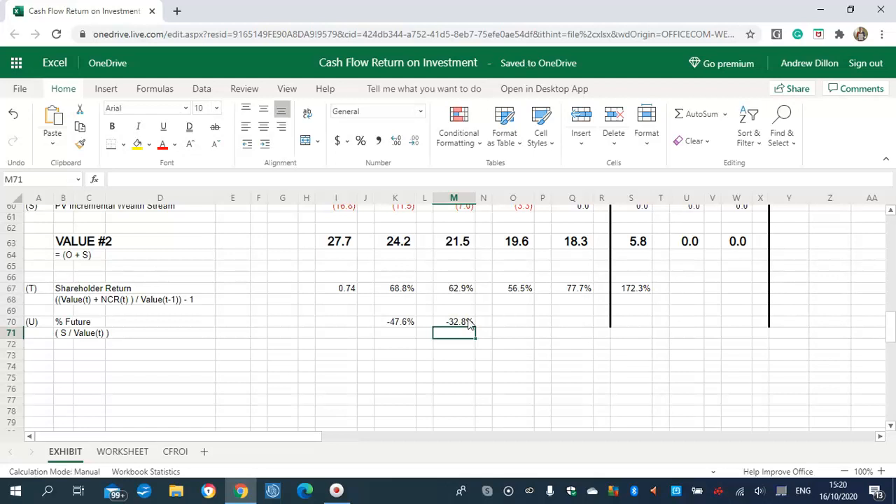
# - Enter the % Future formula =O60/O63 in cell O70, following the pattern of M70
pyautogui.click(511, 324)
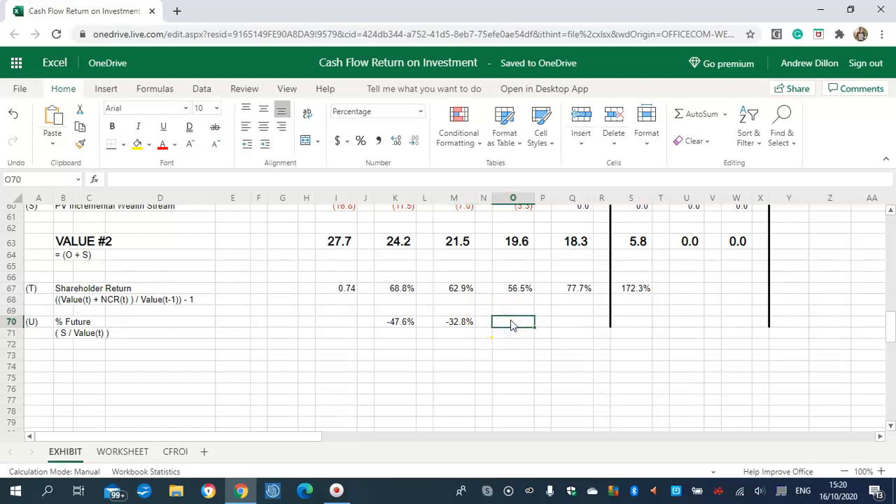
pyautogui.write('=O')
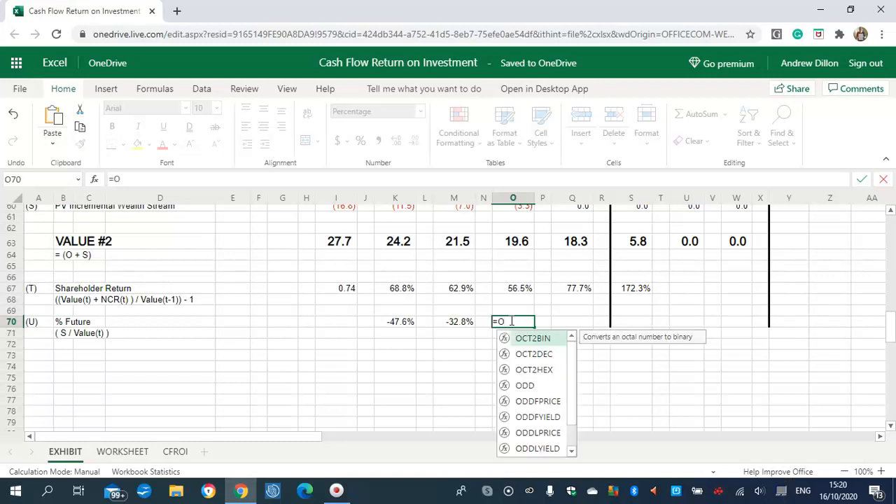
pyautogui.write('60/O')
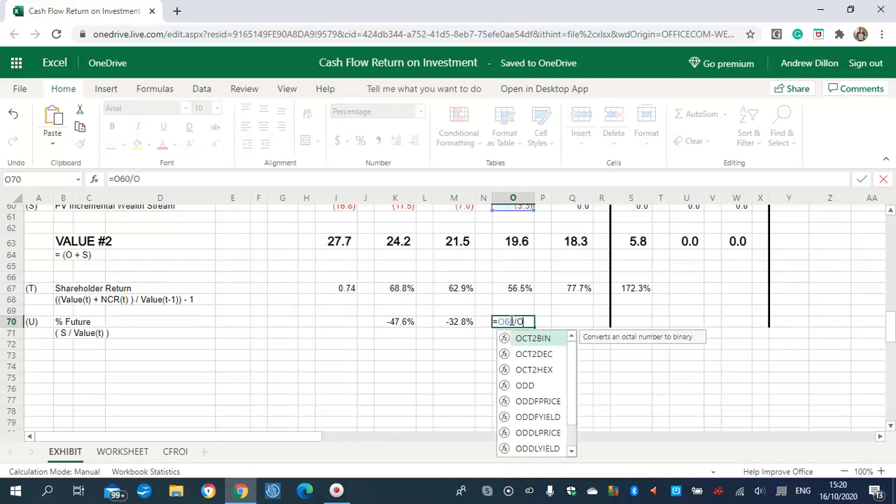
pyautogui.write('63')
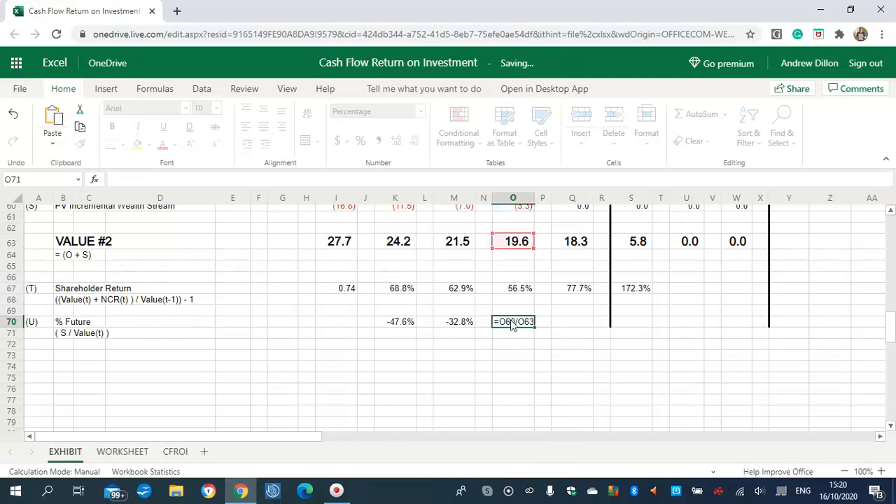
pyautogui.press('Return')
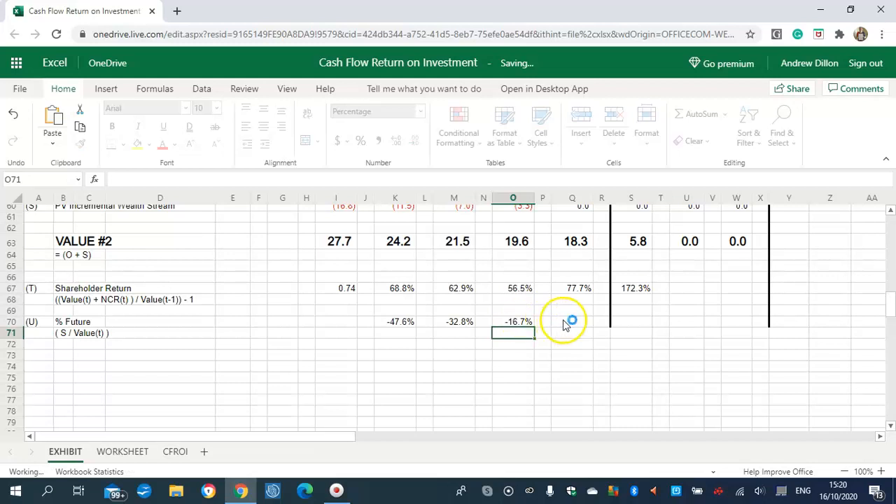
# - Enter the % Future formula =Q60/Q63 in cell Q70
pyautogui.click(567, 324)
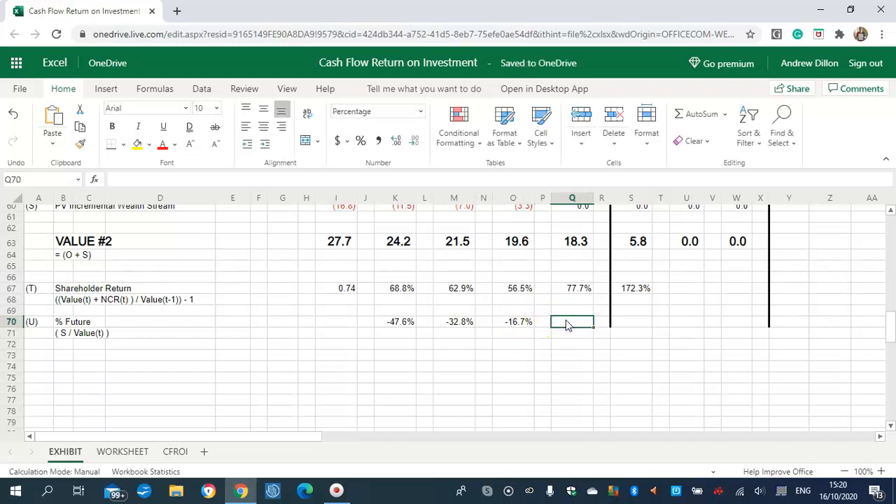
pyautogui.write('=')
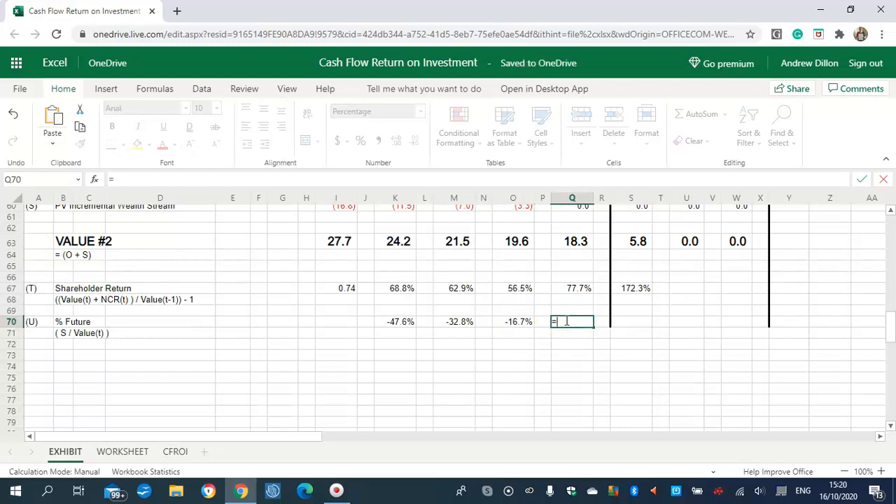
pyautogui.write('Q60/Q63')
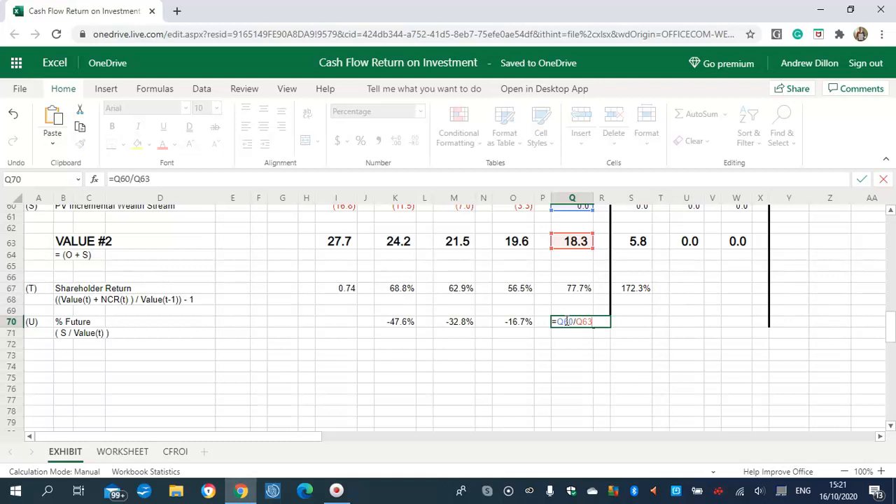
pyautogui.press('Return')
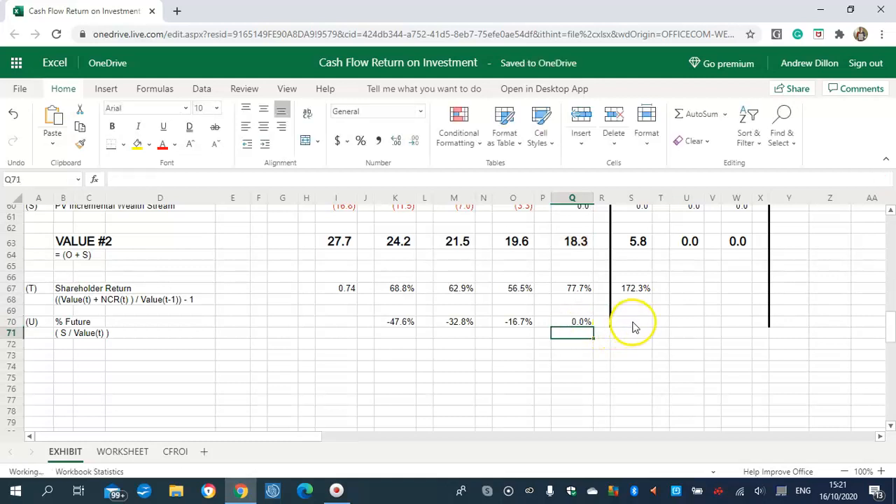
# - Enter the % Future formula =S60/S63 in cell S70
pyautogui.click(635, 324)
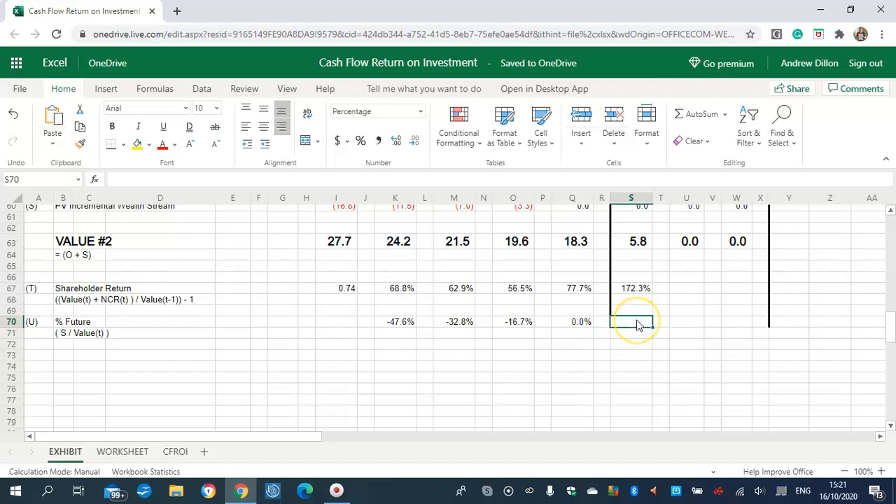
pyautogui.write('=')
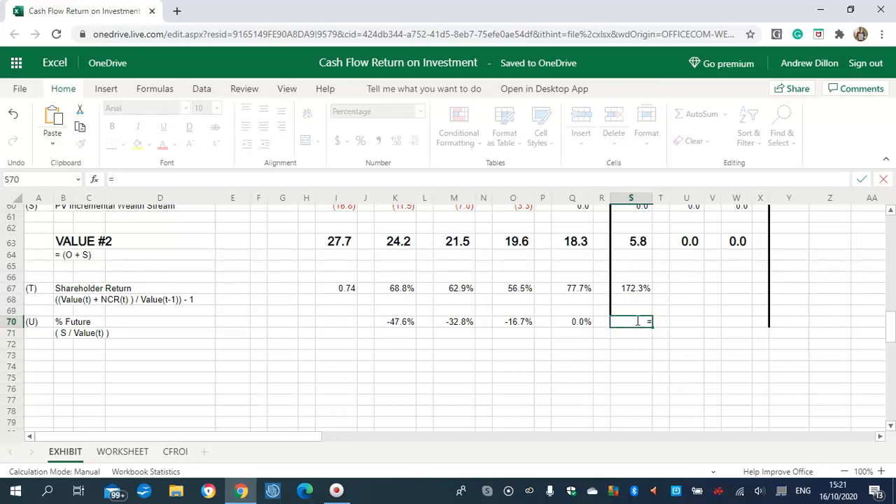
pyautogui.write('S60/S63')
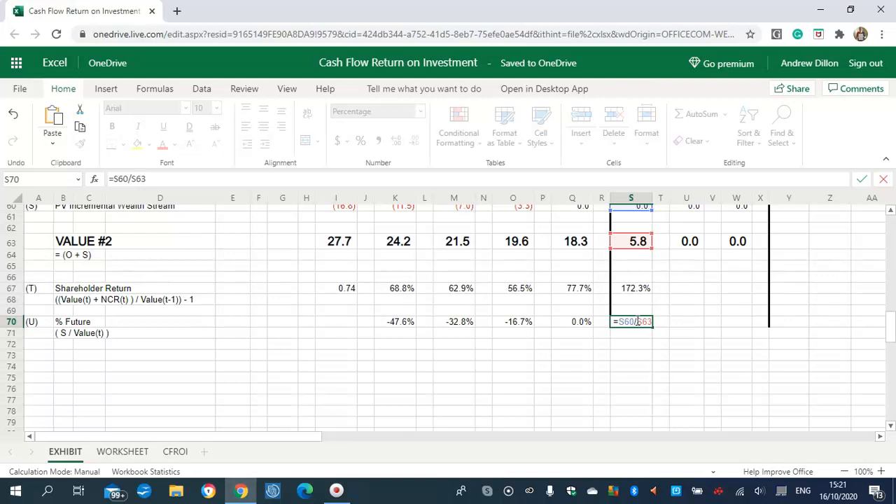
pyautogui.press('Return')
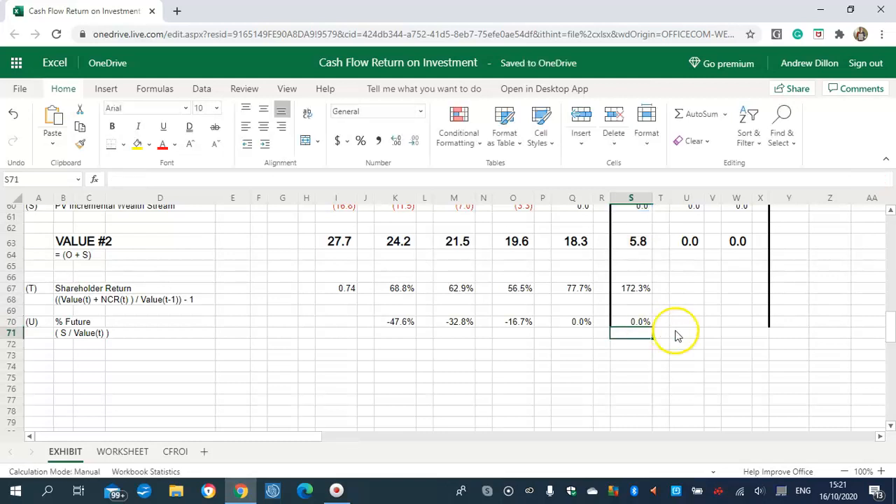
# - Try to calculate the % Future value in cell U70 with the formula =U60/U63
pyautogui.click(684, 322)
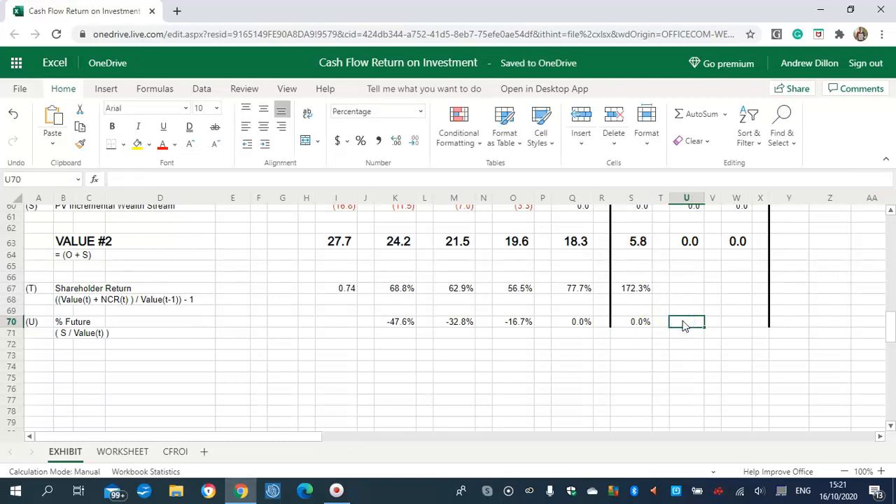
pyautogui.write('=U60/')
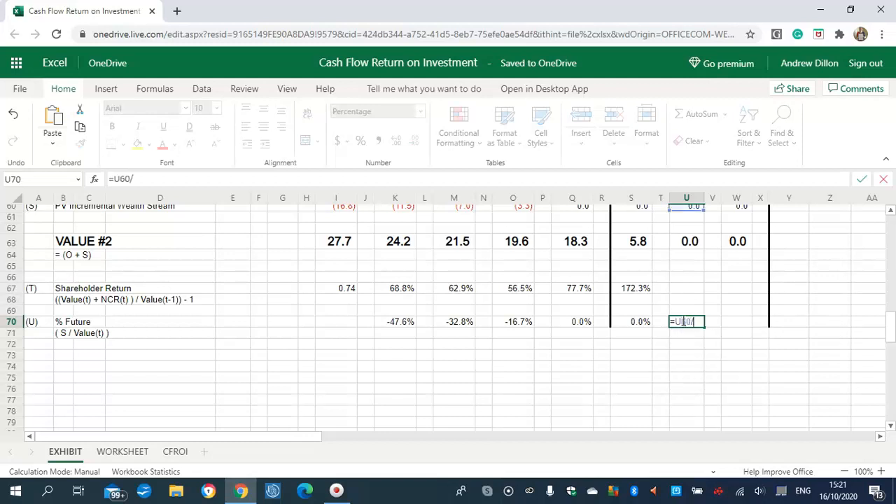
pyautogui.write('U63')
pyautogui.press('Return')
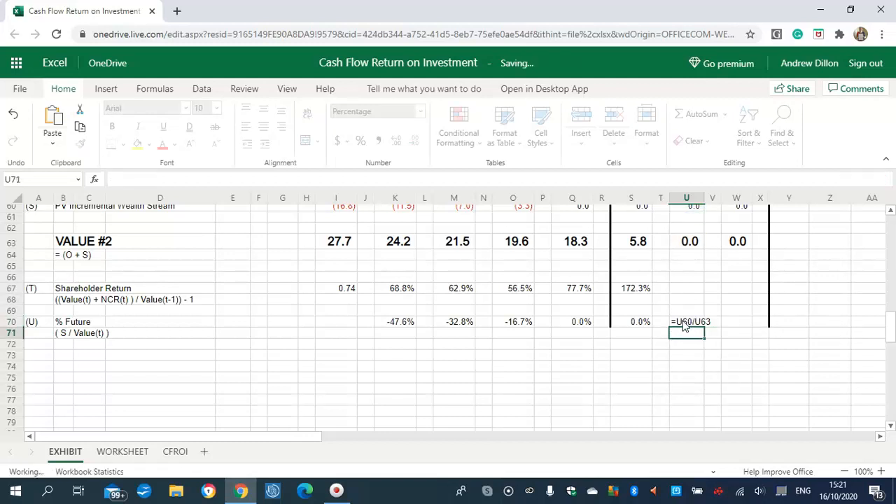
pyautogui.click(685, 324)
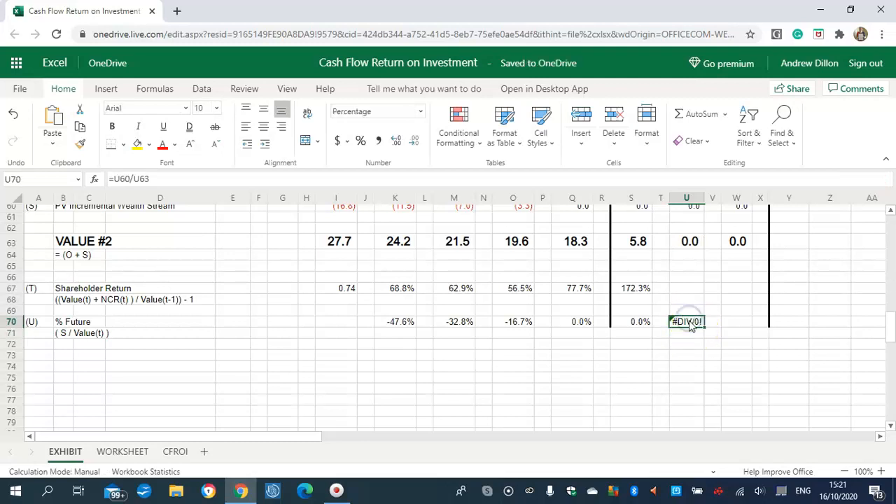
# - Clear the % Future formula from cell U70
pyautogui.press('BackSpace')
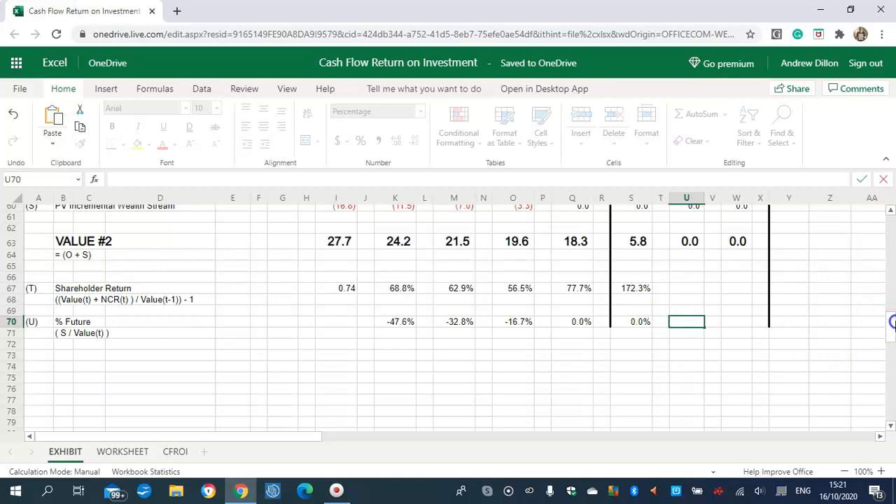
pyautogui.scroll(2, 891, 322)
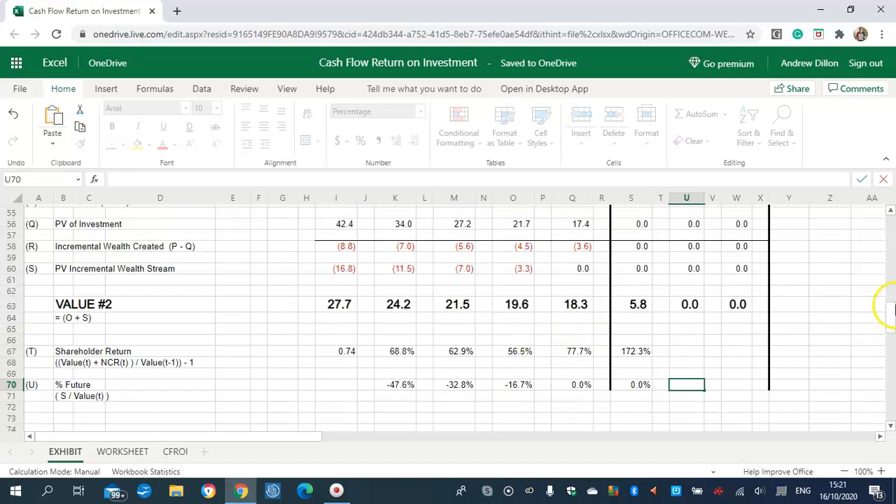
pyautogui.click(641, 273)
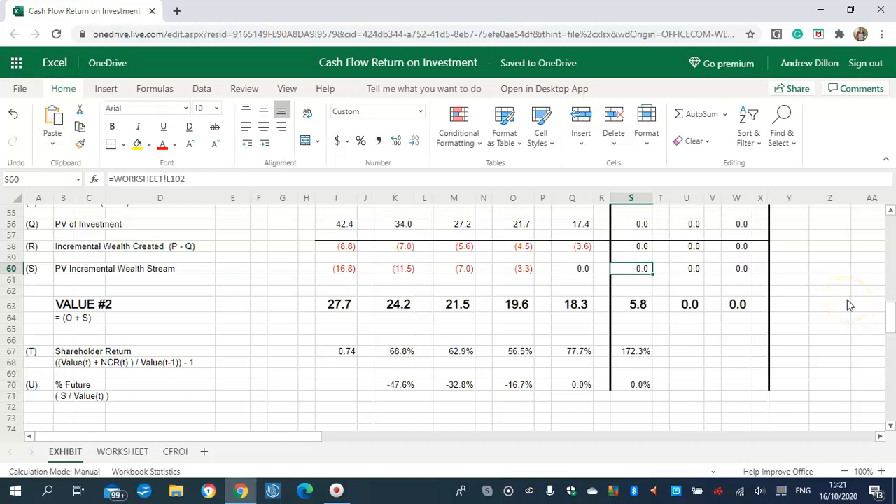
pyautogui.press('Down')
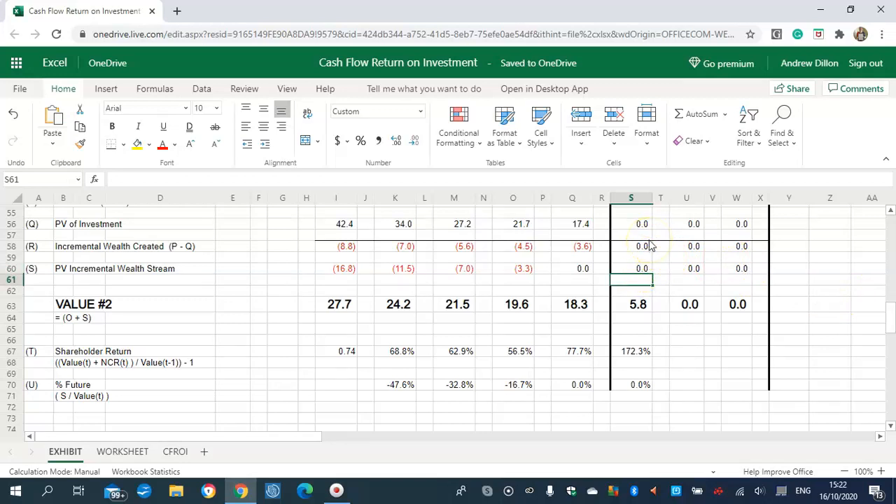
# - On the WORKSHEET sheet, enter the formula =E9+1 in cell E10 for Big "T", ROI = Discount Rate
pyautogui.click(135, 452)
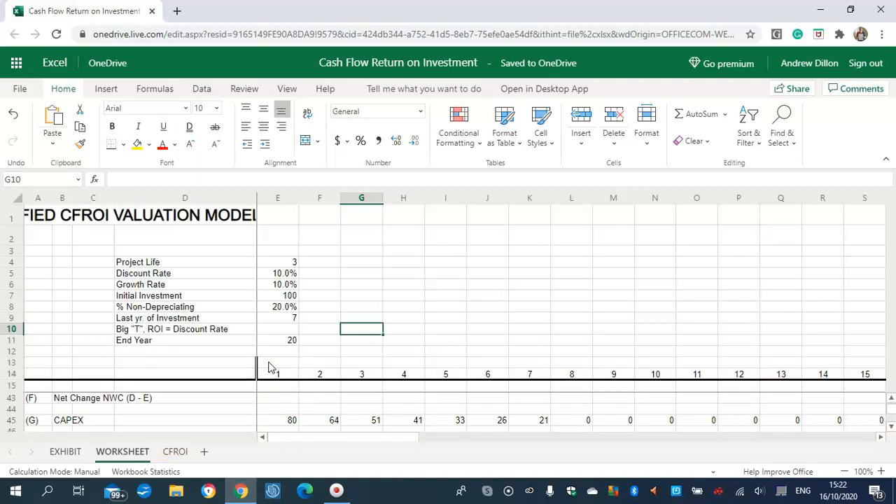
pyautogui.click(289, 331)
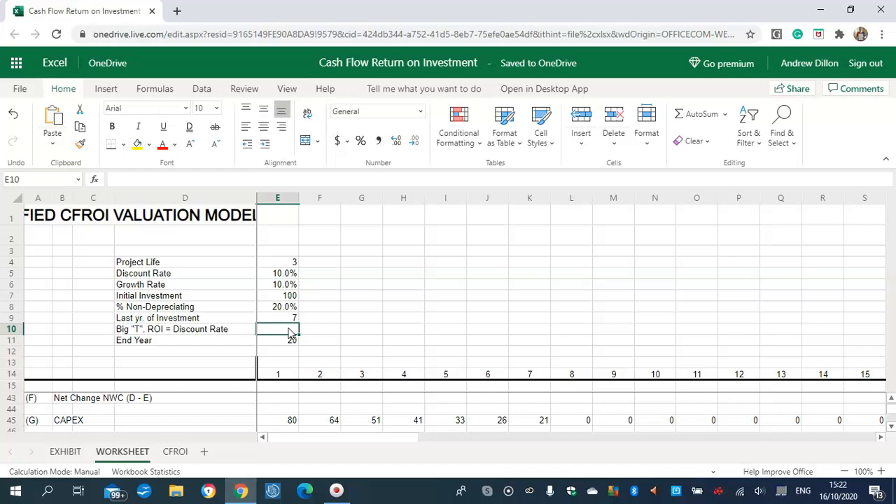
pyautogui.write('=E')
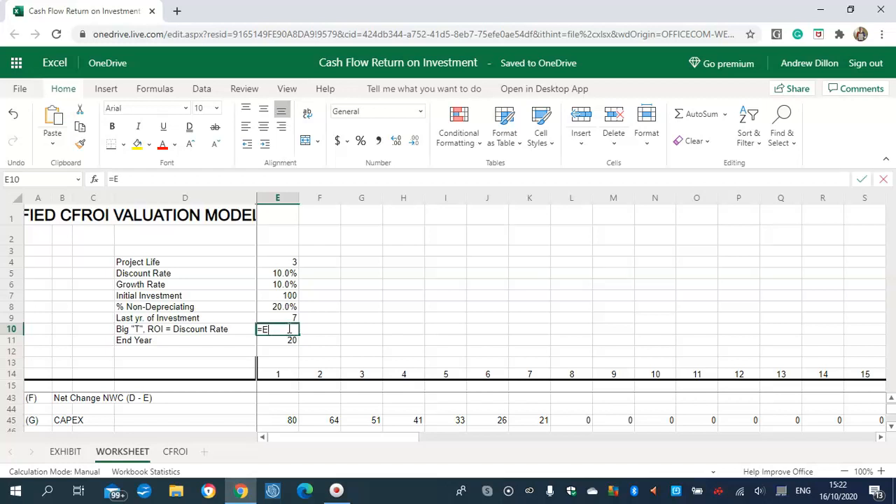
pyautogui.write('9+1')
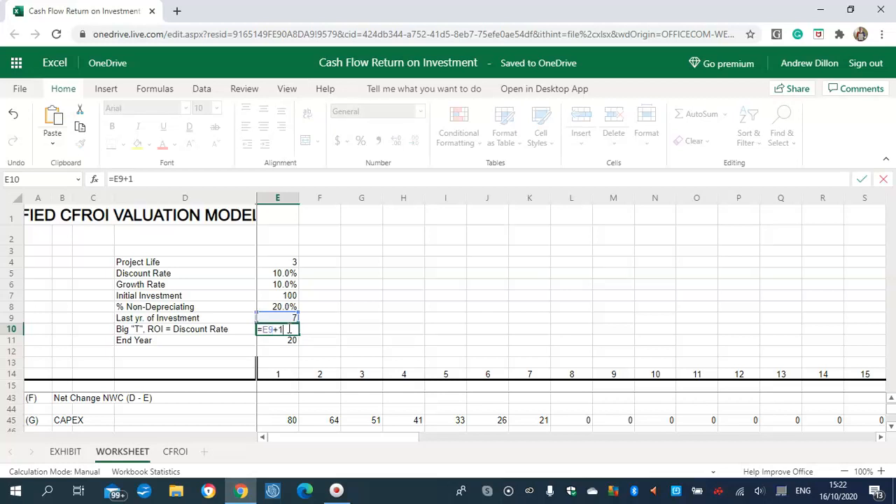
pyautogui.press('Return')
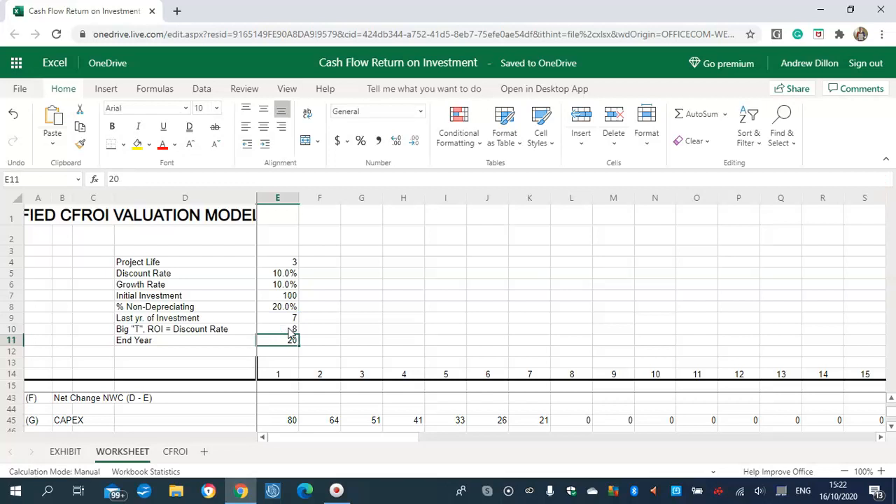
pyautogui.click(290, 331)
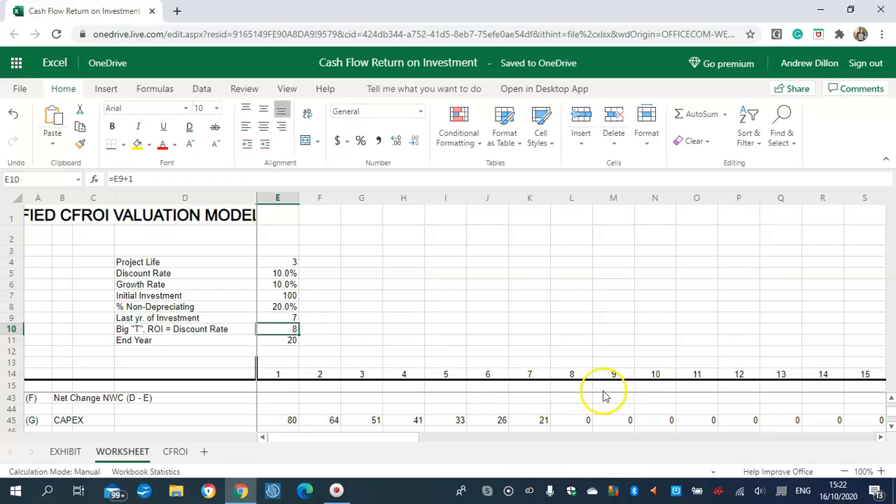
# - Enter the Growth Rate formula =IF(F14<=$E9,$E6,"") in cell F16 for year 2
pyautogui.click(891, 397)
pyautogui.click(891, 397)
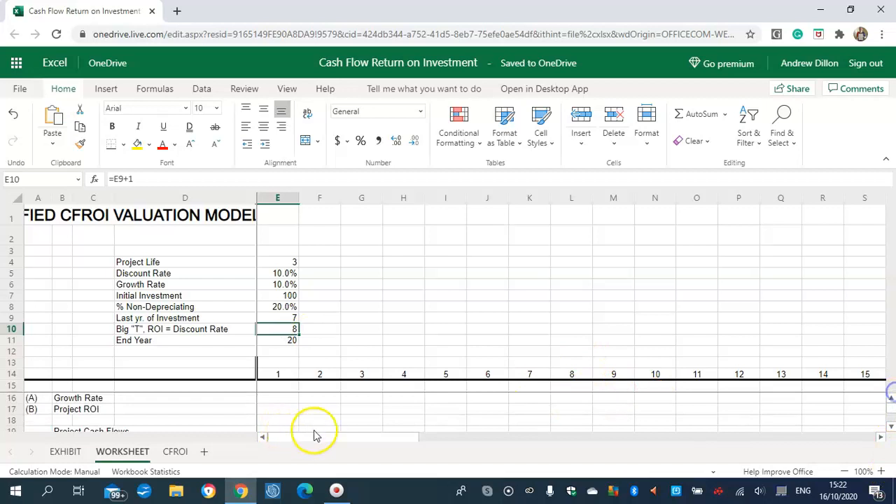
pyautogui.click(284, 398)
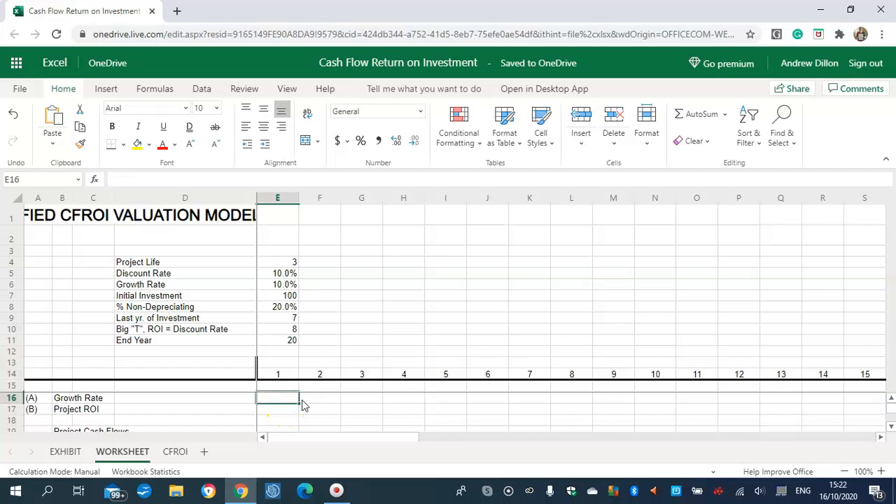
pyautogui.click(290, 403)
pyautogui.click(298, 400)
pyautogui.click(316, 402)
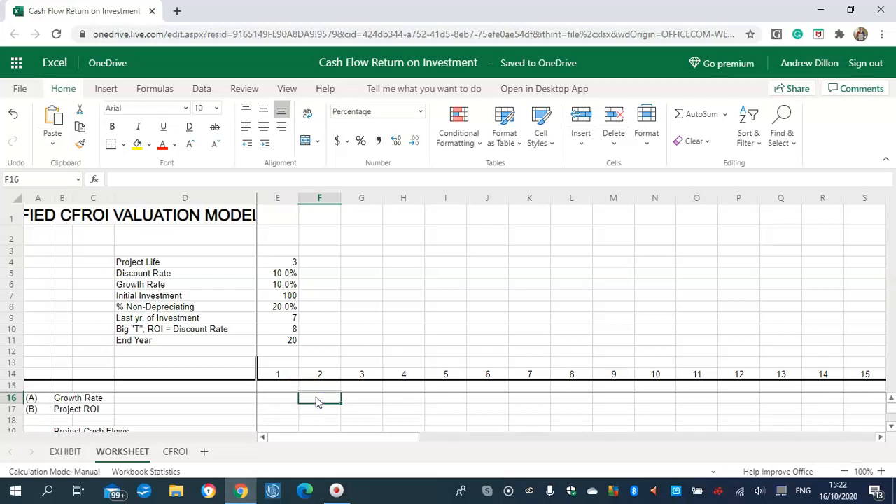
pyautogui.write('=IF')
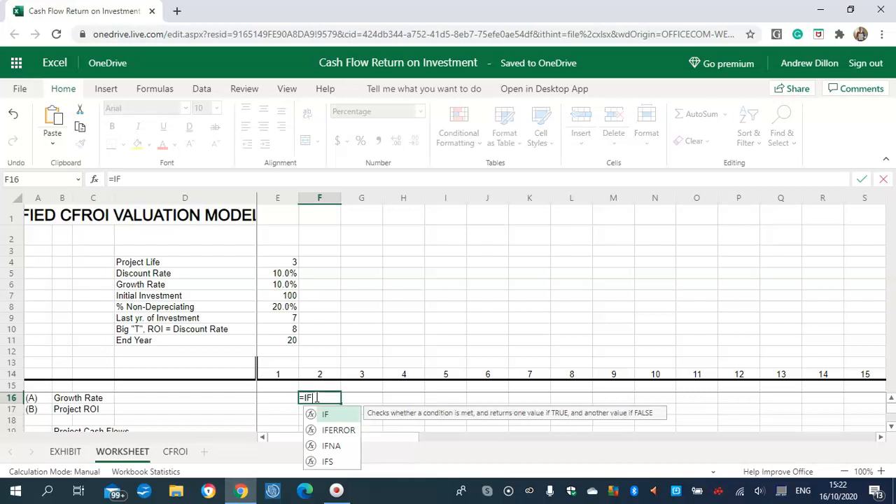
pyautogui.write('(')
pyautogui.press('Up')
pyautogui.press('Up')
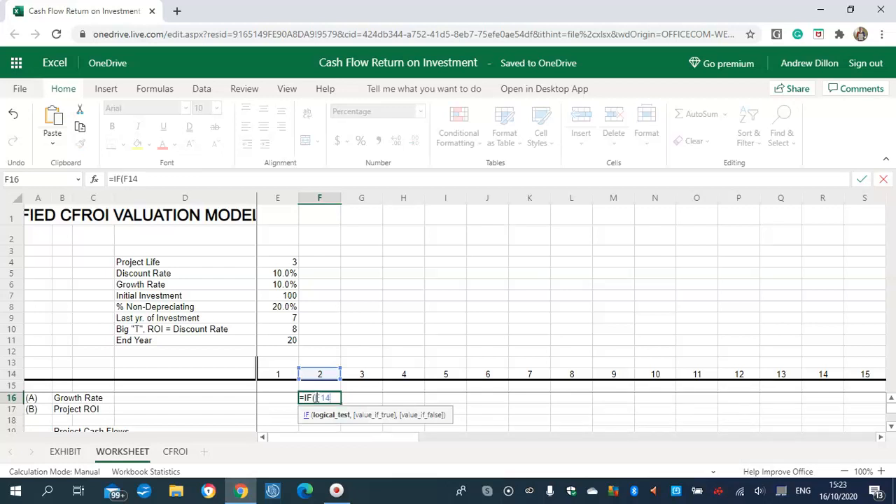
pyautogui.write('<=$E')
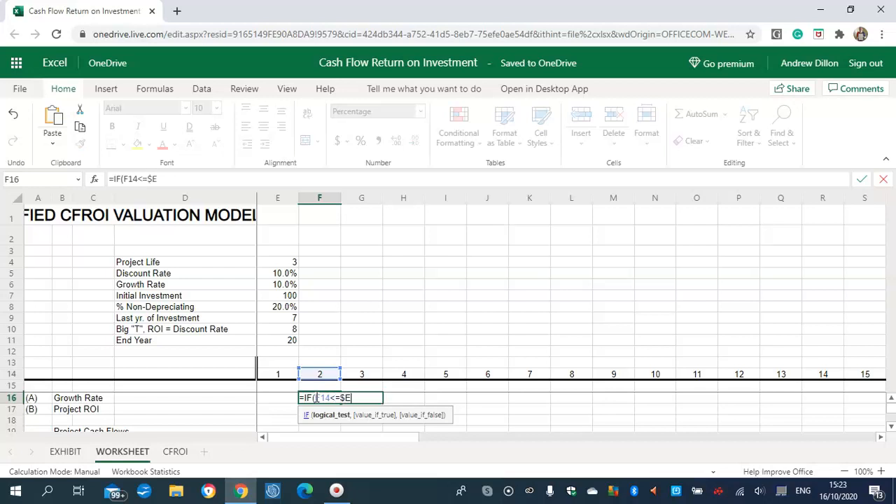
pyautogui.write('9,')
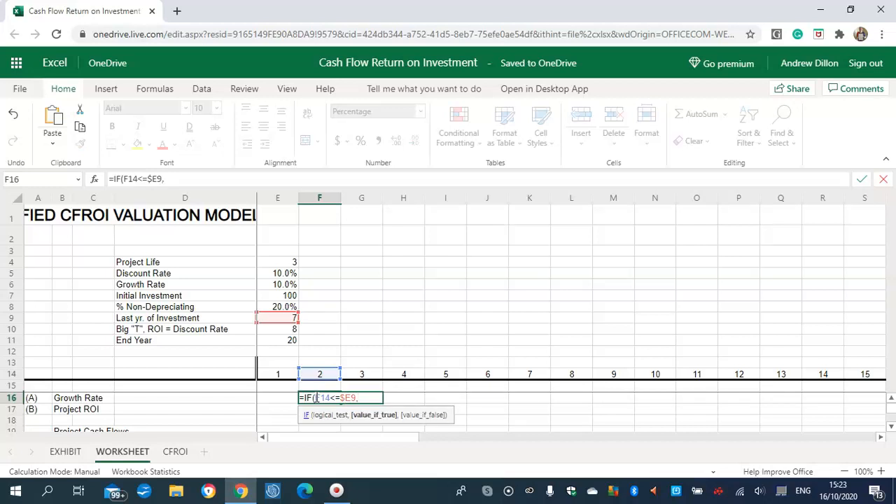
pyautogui.write('$E6')
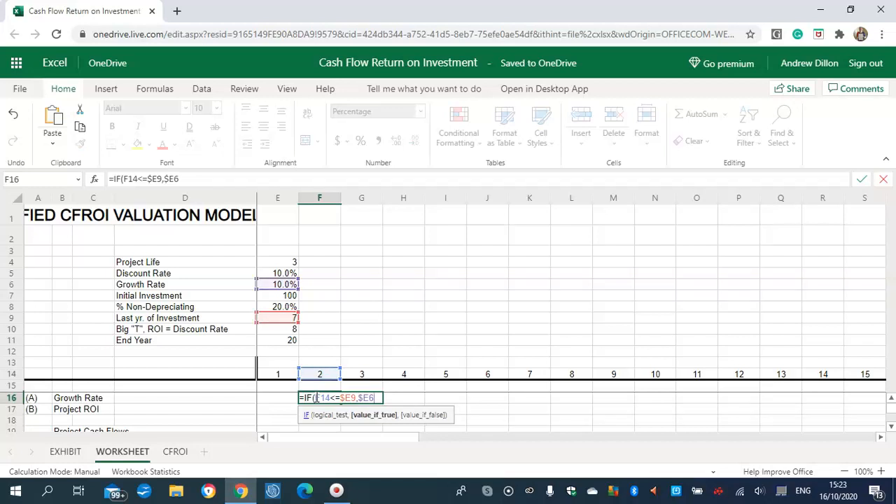
pyautogui.write(',')
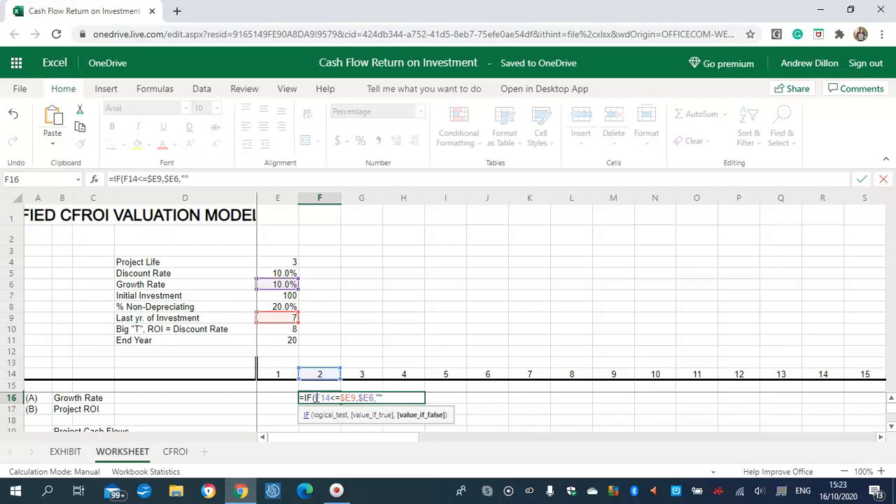
pyautogui.write(')')
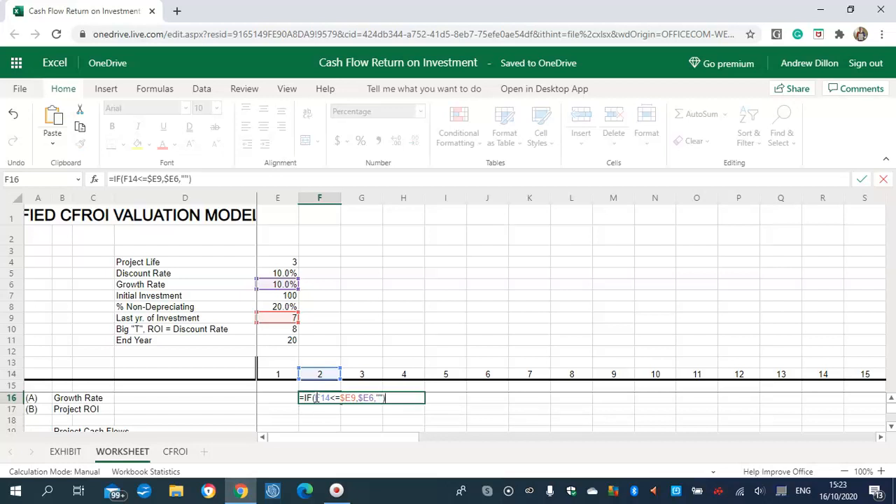
pyautogui.press('Return')
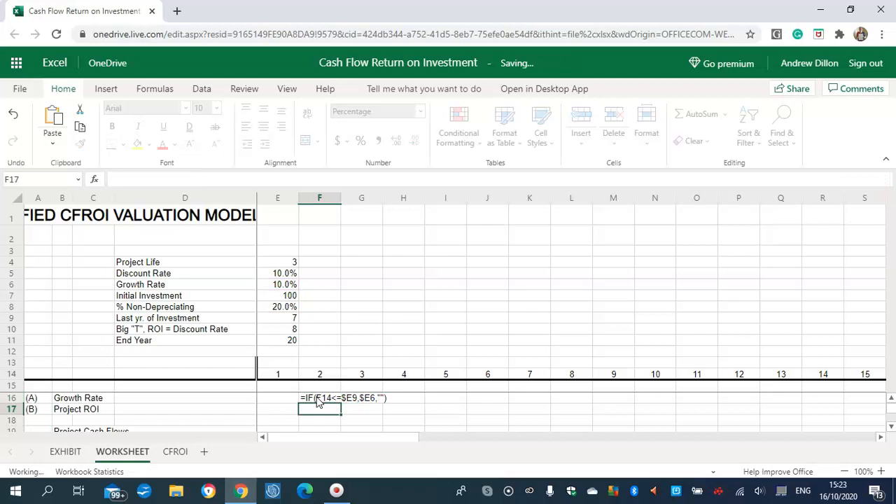
pyautogui.click(318, 401)
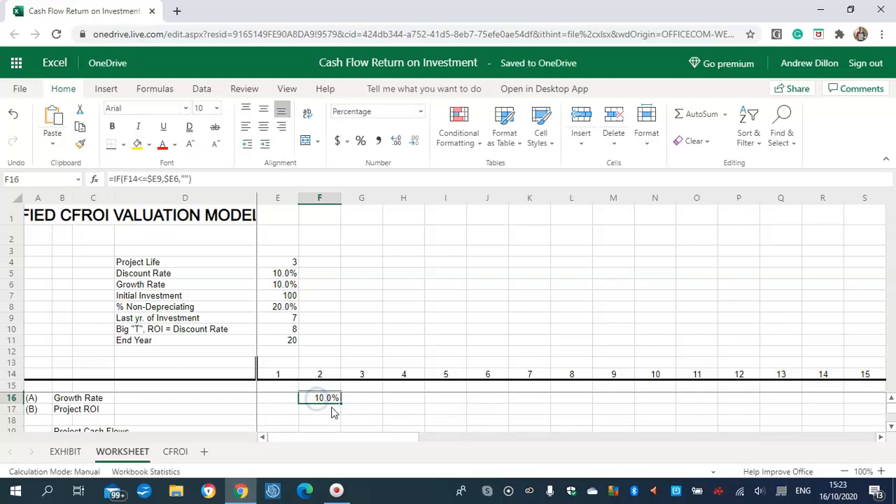
# - Enter the Growth Rate formula =IF(G14<=$E9,$E6,"") in cell G16 for year 3
pyautogui.click(357, 399)
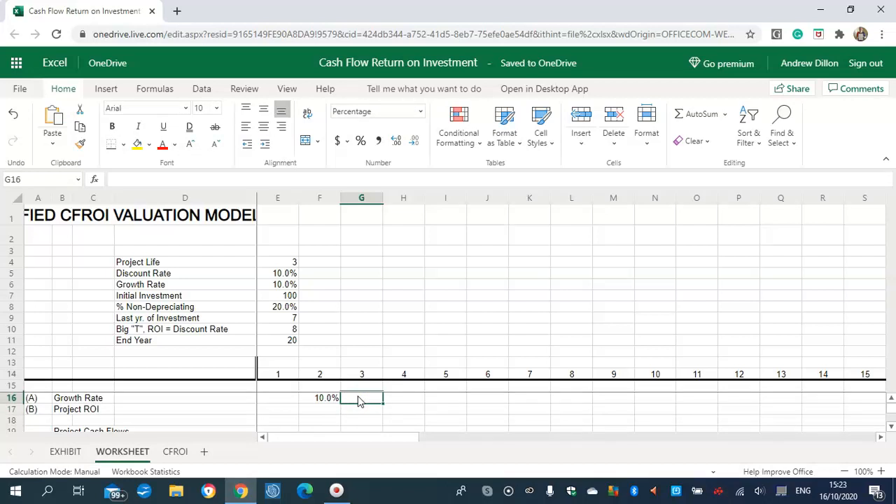
pyautogui.write('=')
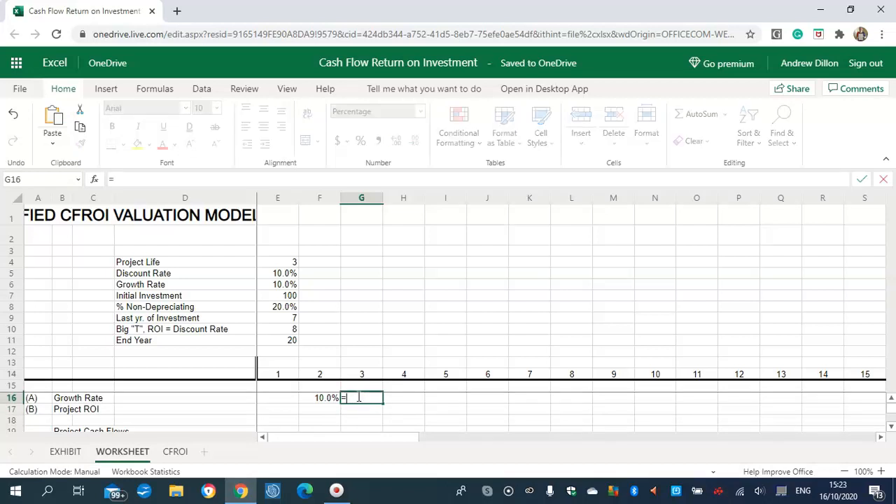
pyautogui.write('IF(G')
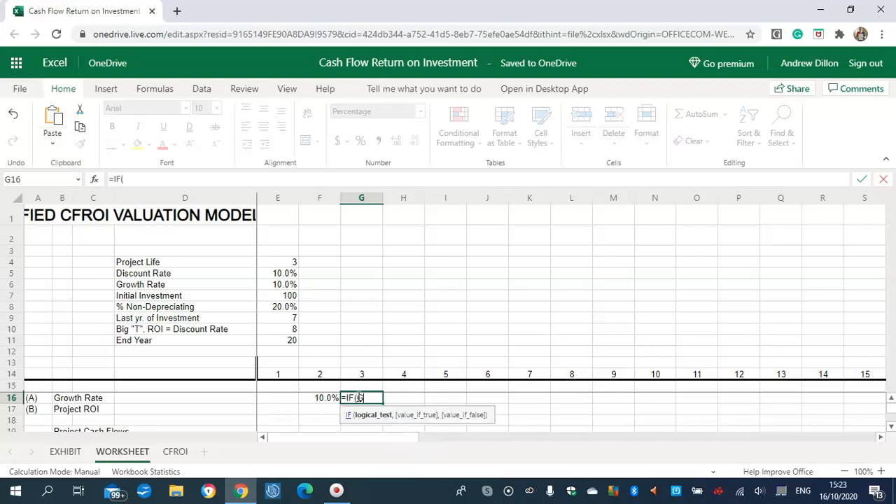
pyautogui.write('14')
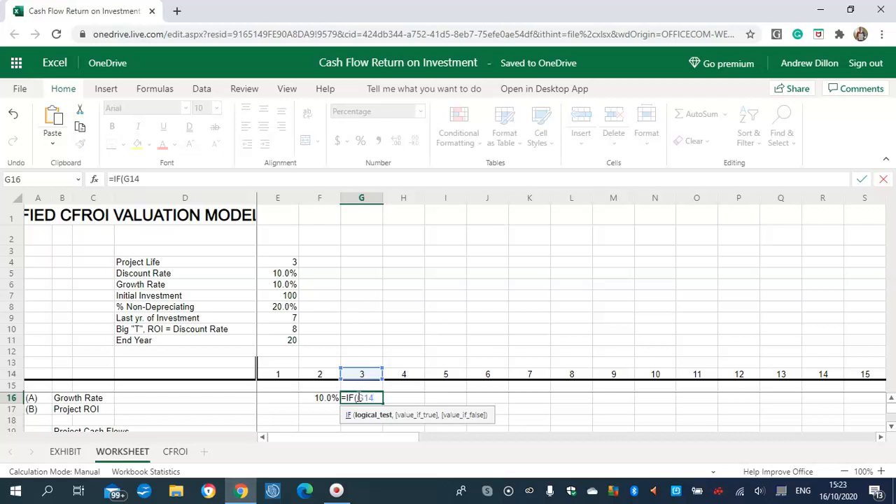
pyautogui.write('<=$E')
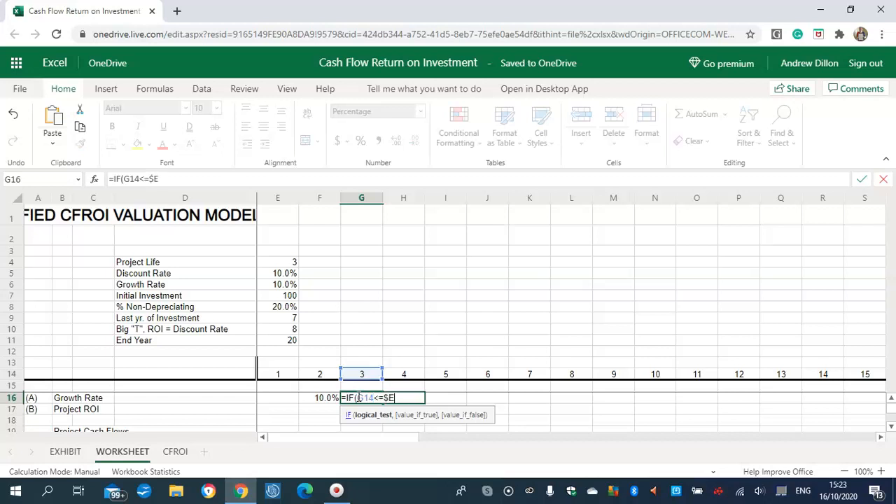
pyautogui.write('9,$E')
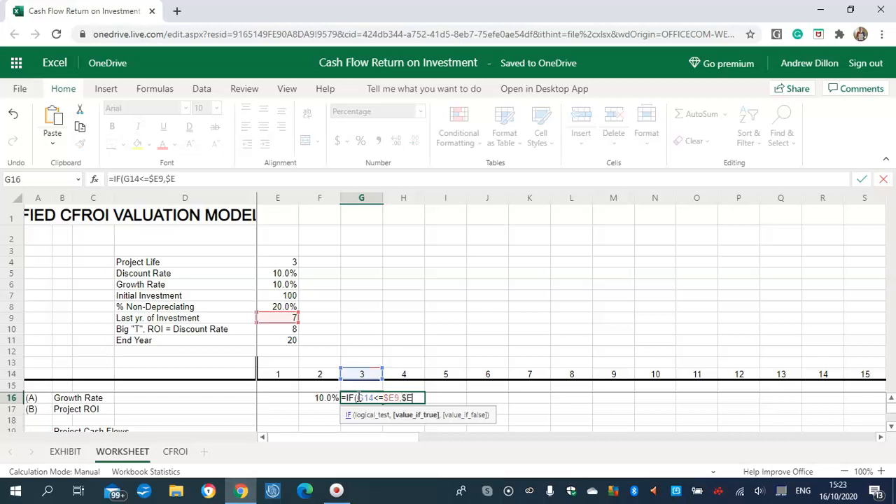
pyautogui.write('6,')
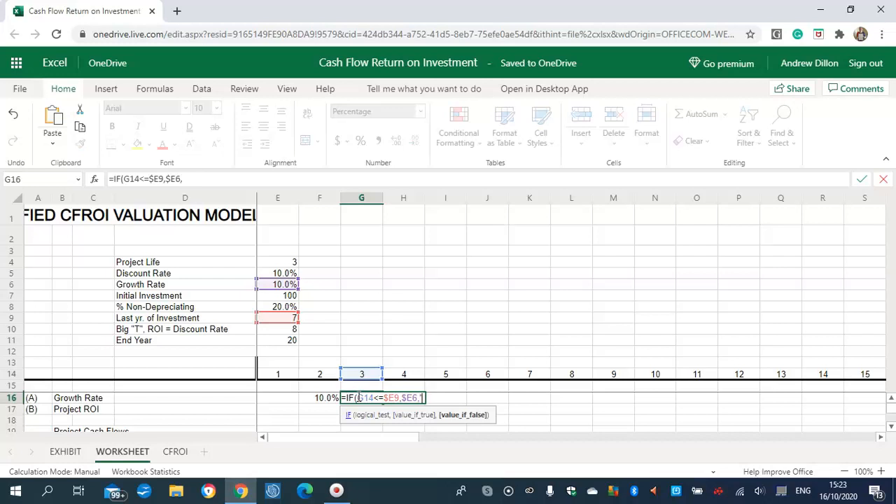
pyautogui.write('"")')
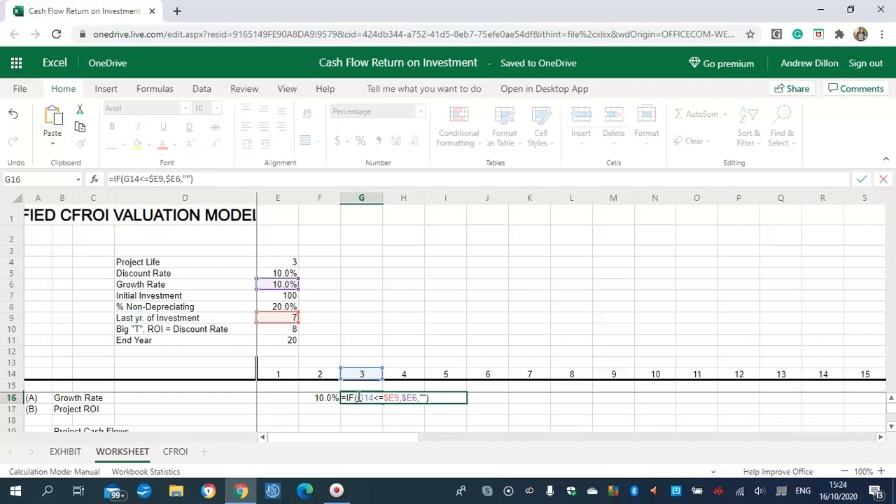
pyautogui.press('Return')
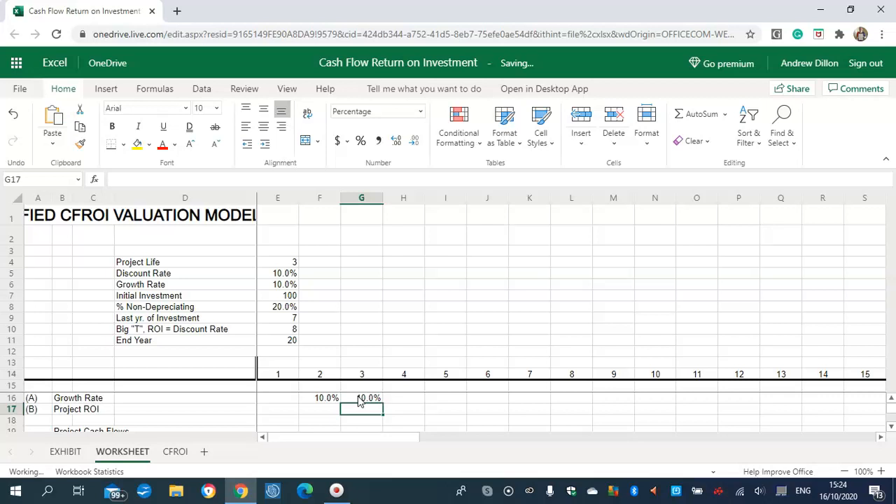
# - Enter the Growth Rate formula =IF(H14<=$E9,$E6,"") in cell H16 for year 4
pyautogui.click(405, 400)
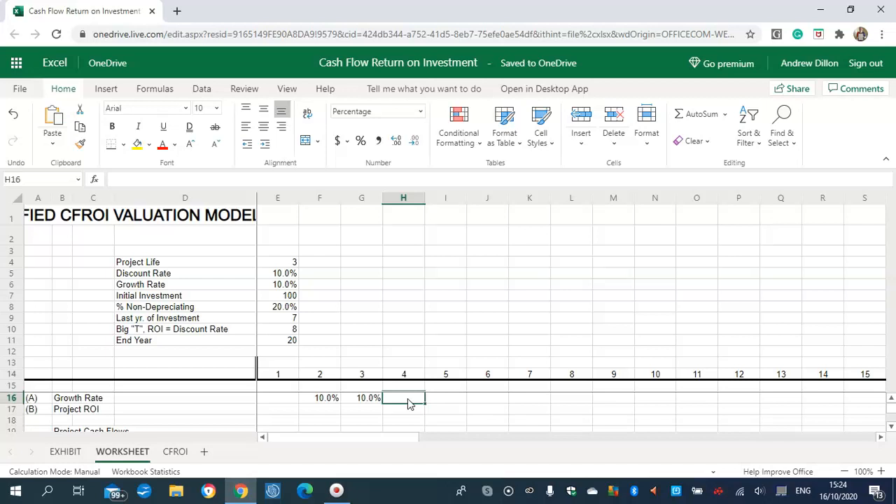
pyautogui.write('=')
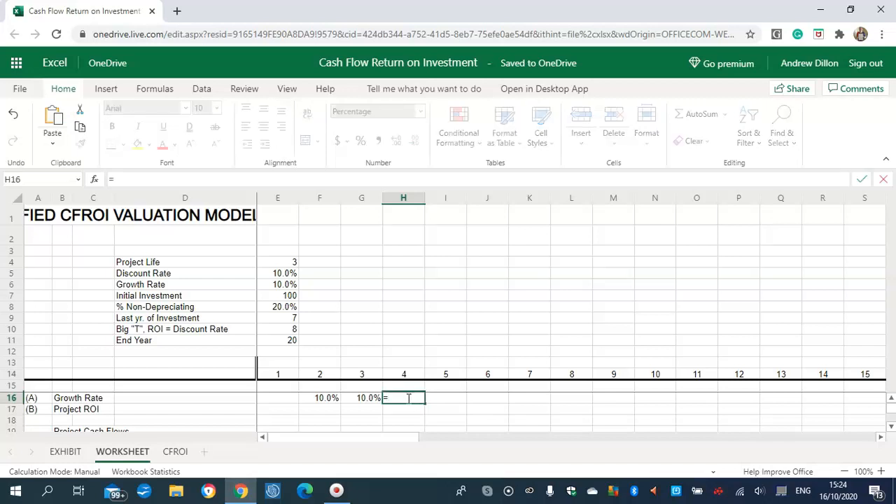
pyautogui.write('IF')
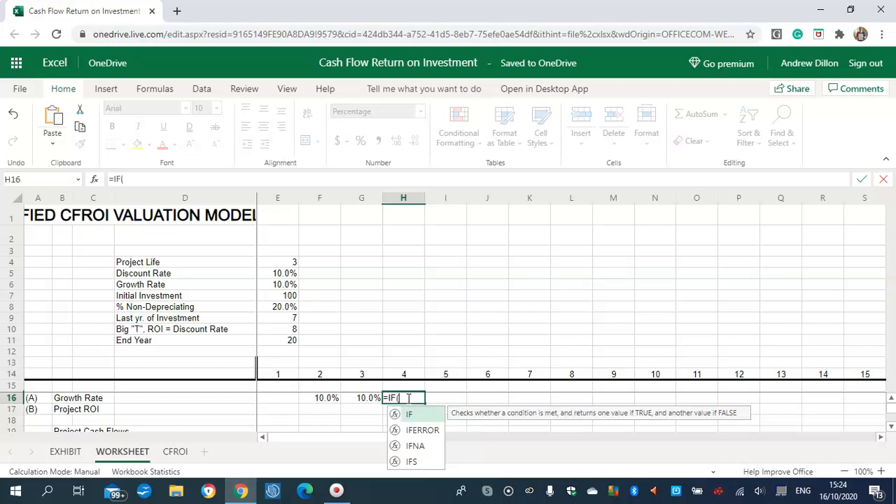
pyautogui.write('(H14<=$')
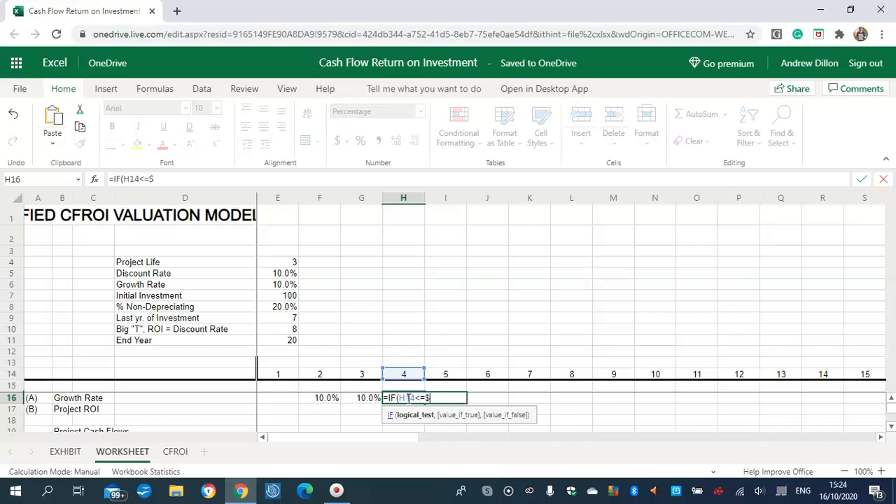
pyautogui.write('E9')
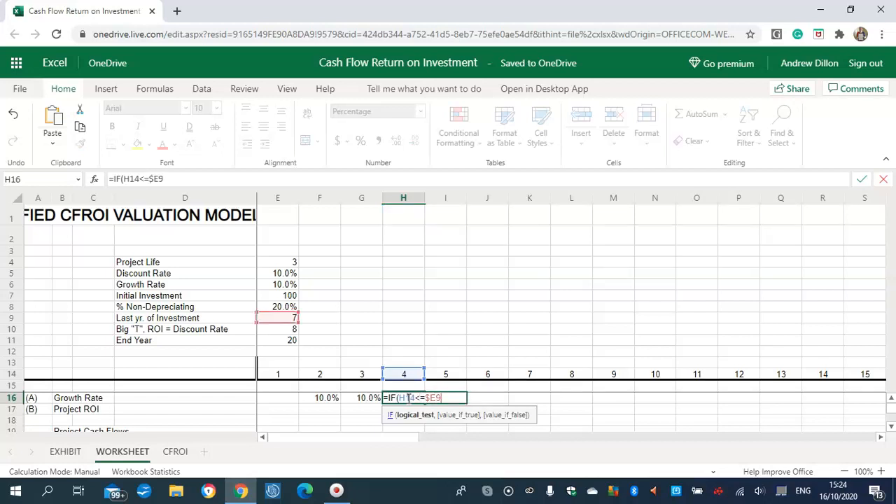
pyautogui.write(',$E6,"")')
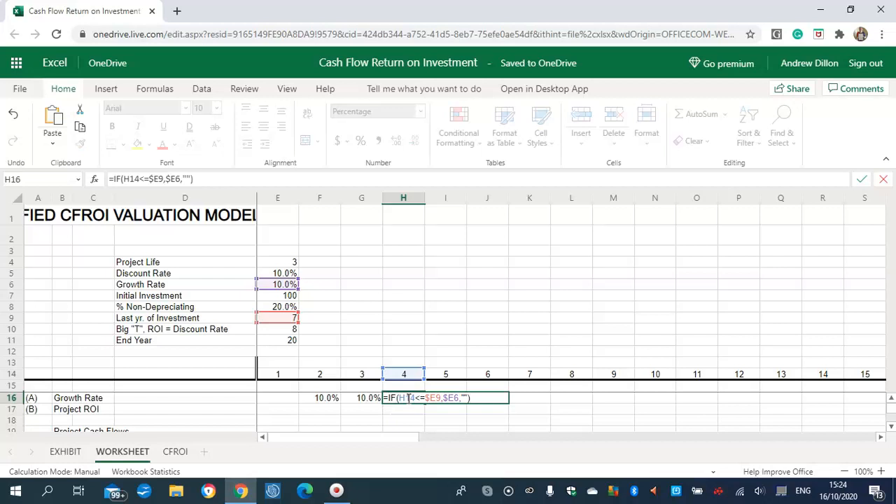
pyautogui.press('Return')
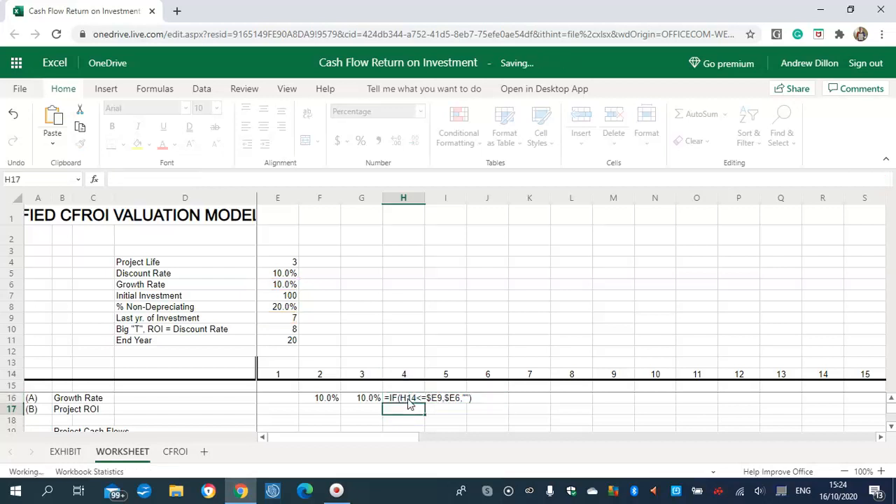
# - Enter the Growth Rate formula =IF(I14<=$E9,0.05,"") in cell I16 for year 5
pyautogui.click(450, 400)
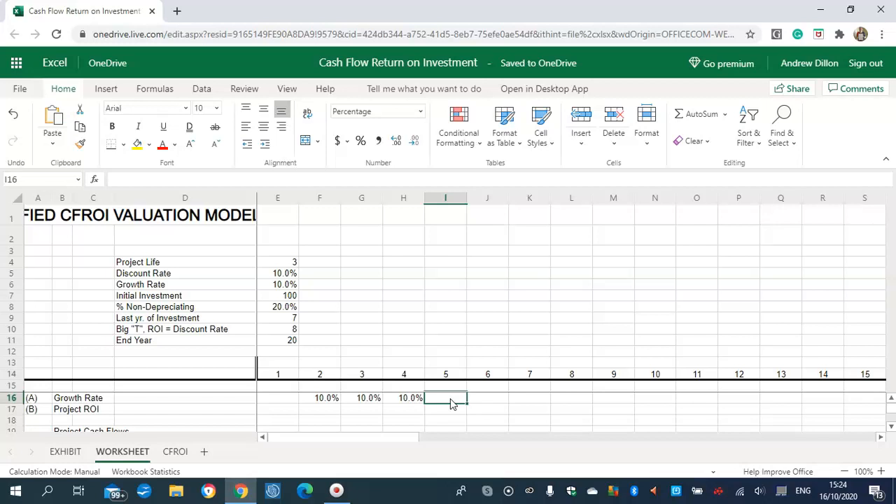
pyautogui.write('=')
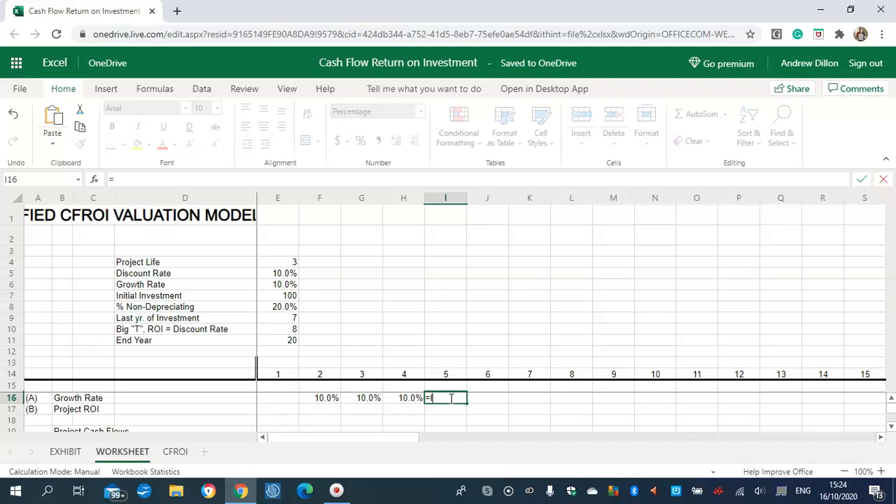
pyautogui.write('IF(')
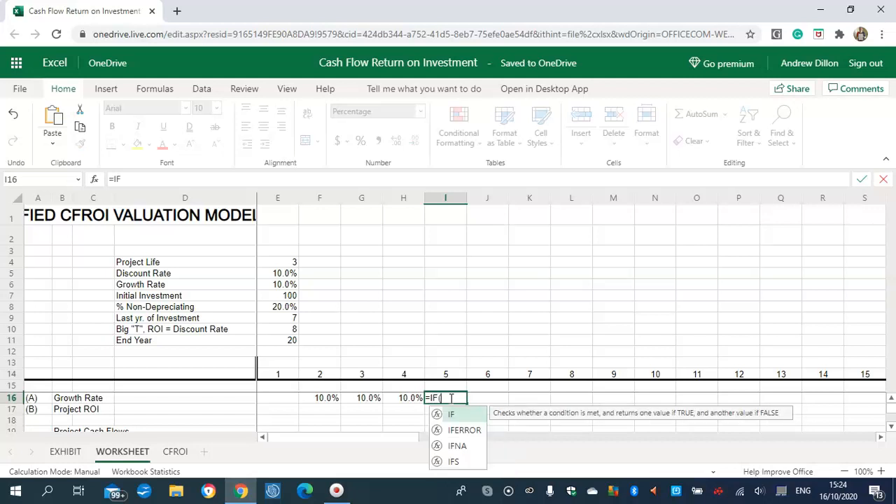
pyautogui.write('I1')
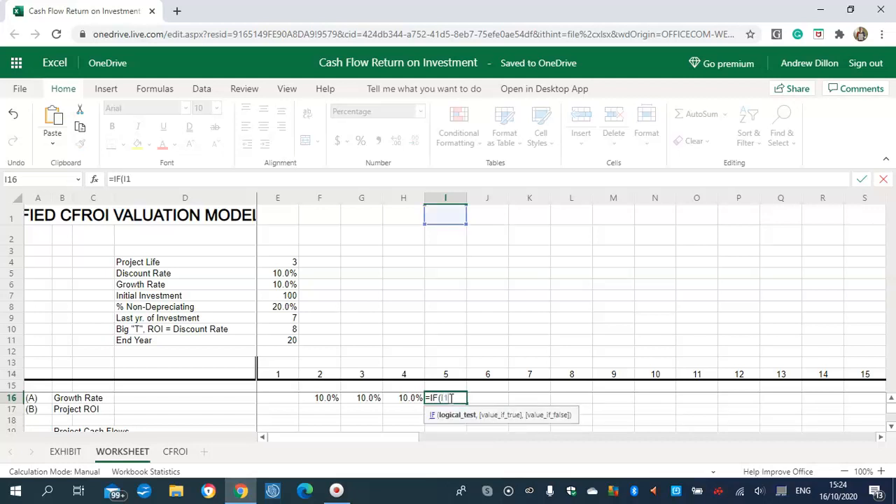
pyautogui.write('4<')
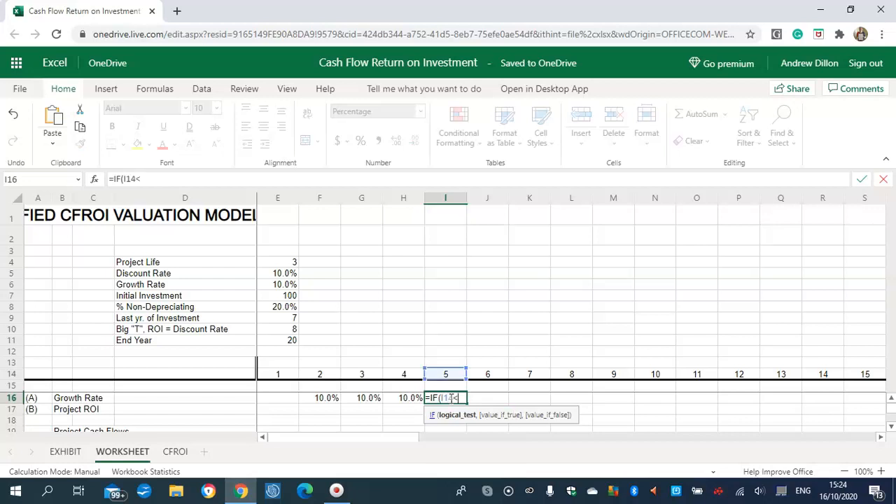
pyautogui.write('=$E9')
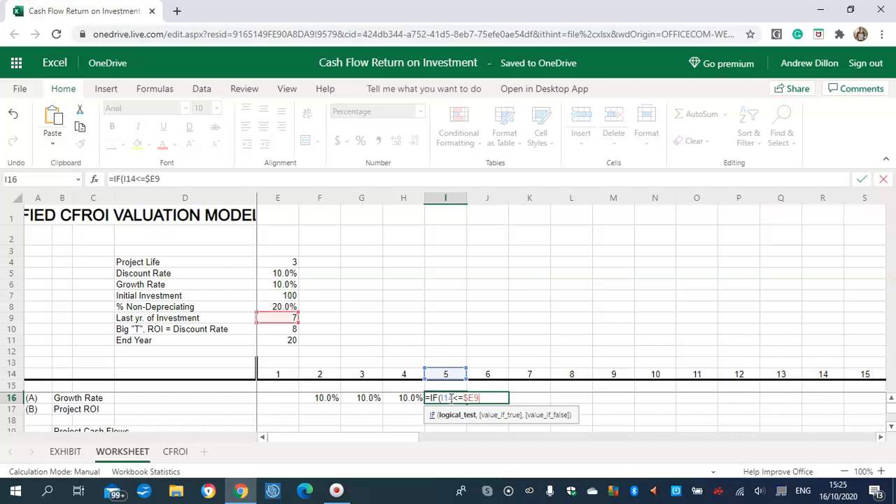
pyautogui.write(',0')
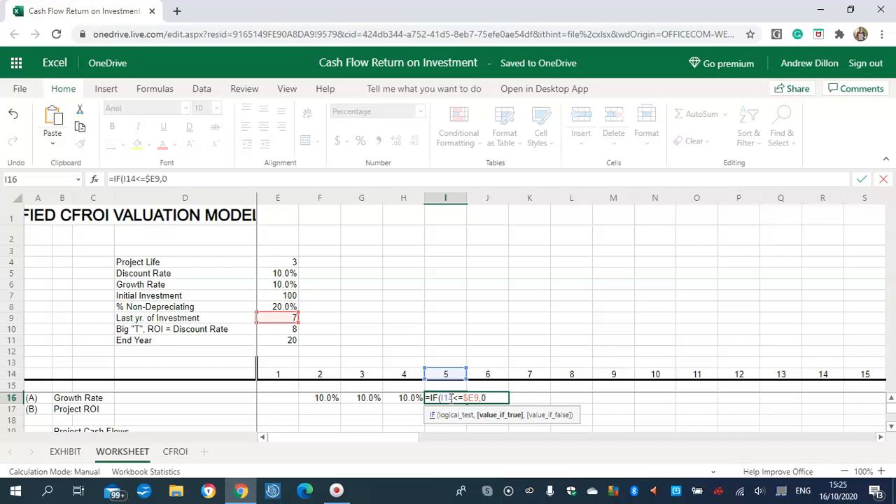
pyautogui.write('.05,')
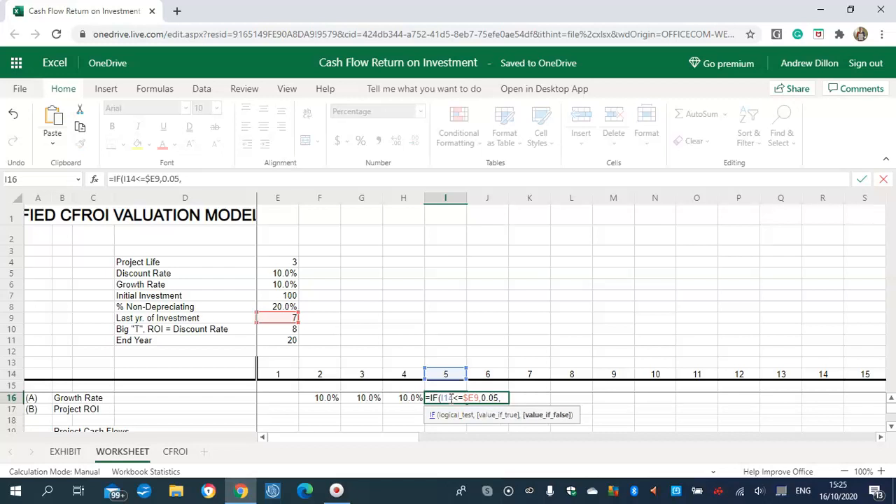
pyautogui.write('""')
pyautogui.press('Return')
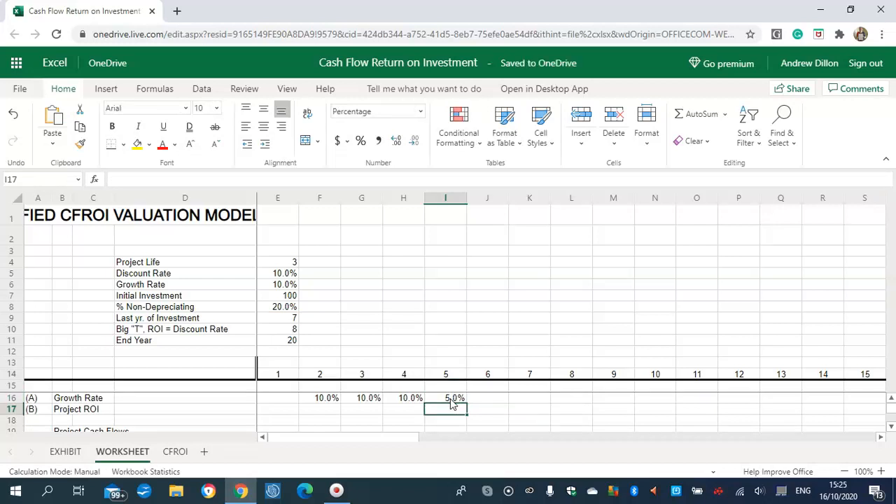
pyautogui.click(450, 398)
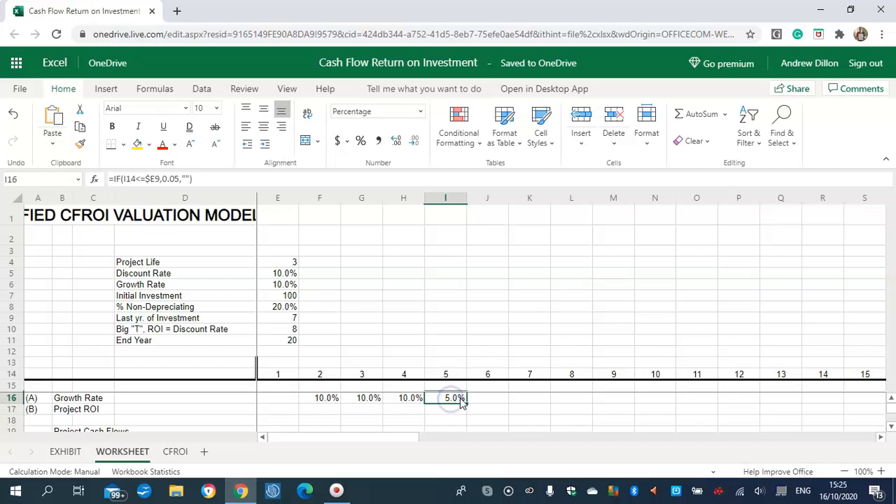
# - Enter the Growth Rate formula =IF(J14<=$E9,0.075,"") in cell J16 for year 6
pyautogui.click(492, 400)
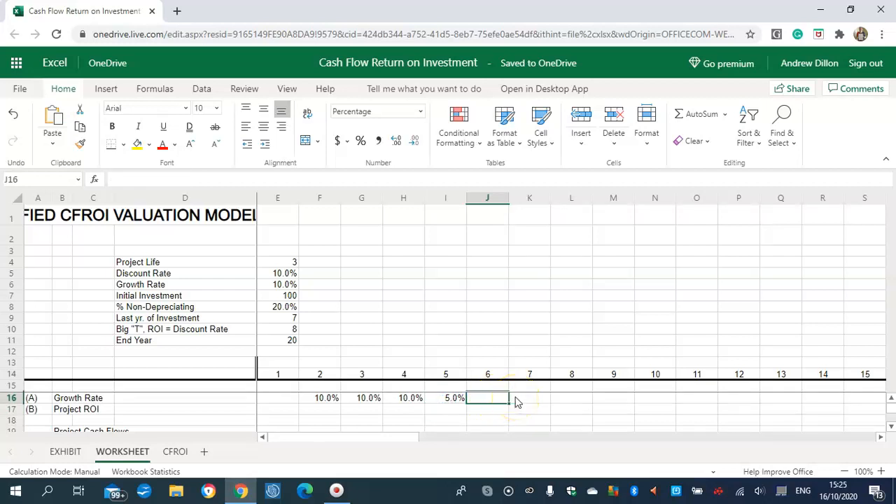
pyautogui.write('=(')
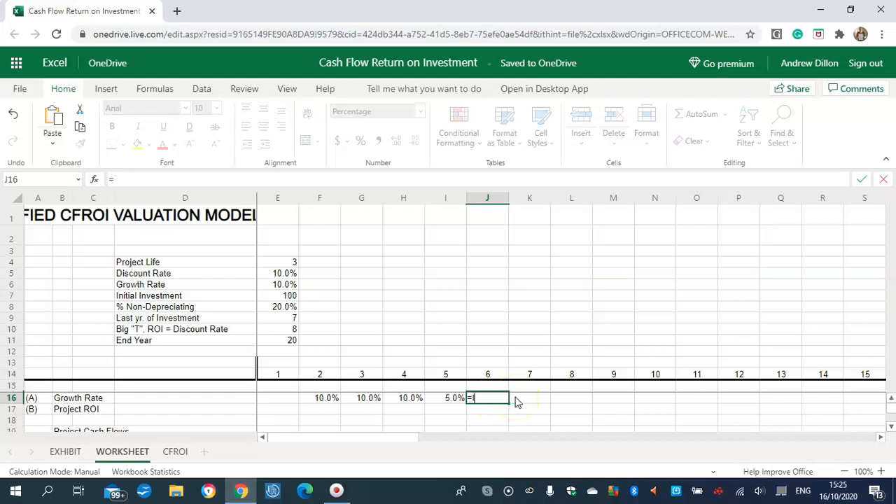
pyautogui.write('F(')
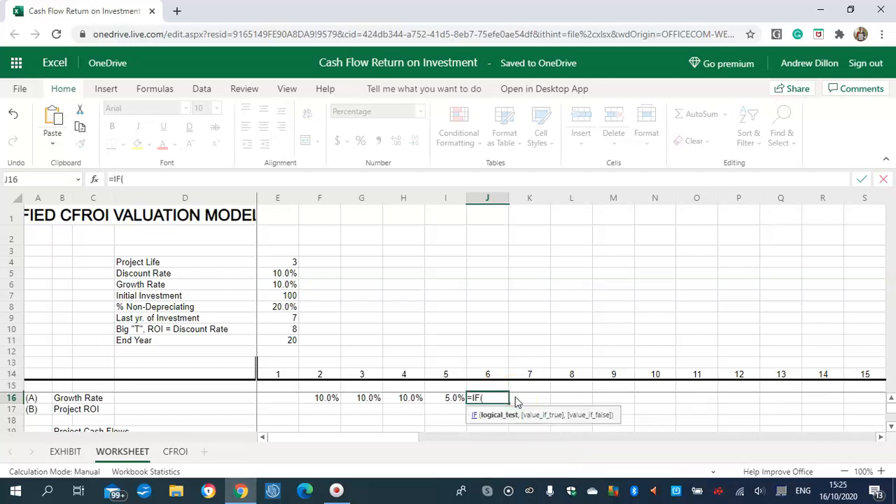
pyautogui.write('J1')
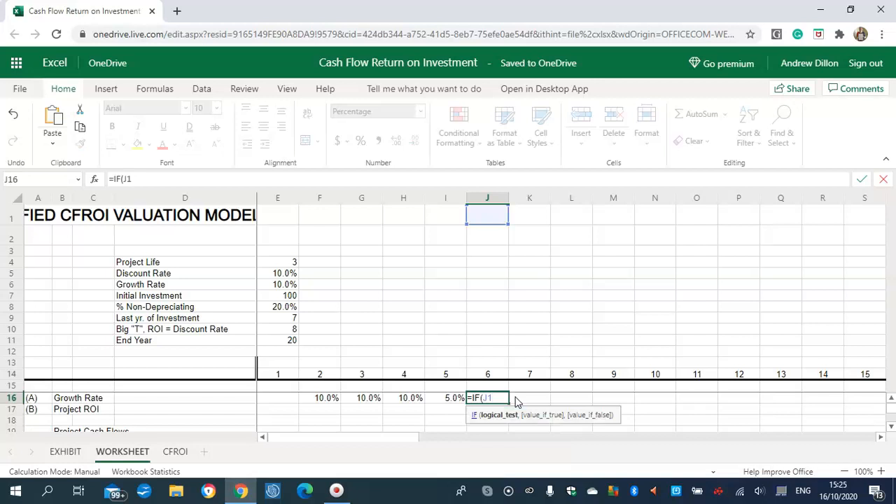
pyautogui.write('4<')
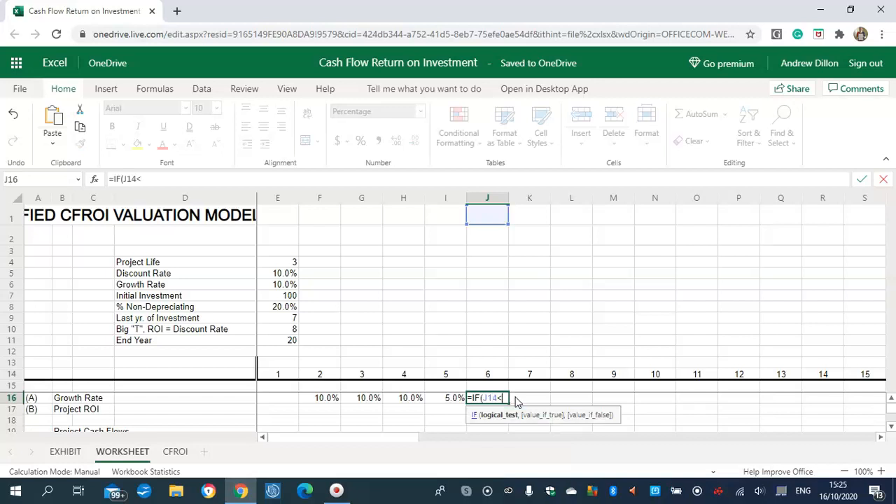
pyautogui.write('=$E')
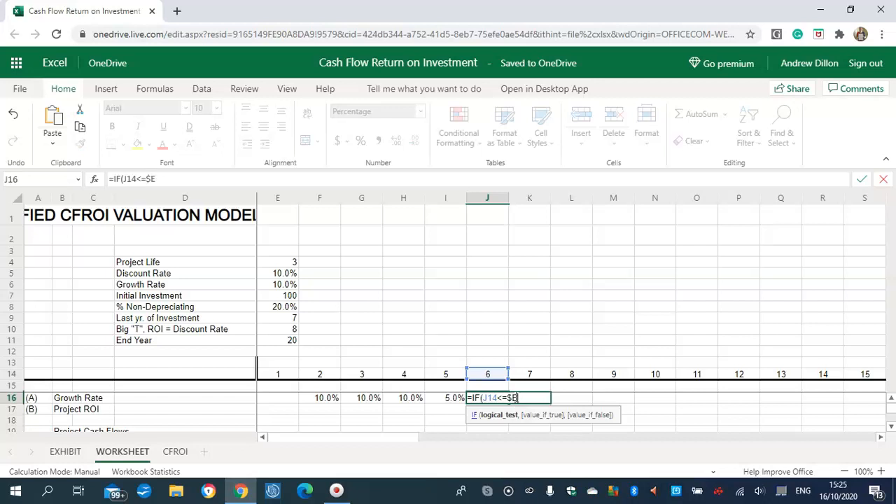
pyautogui.write('9')
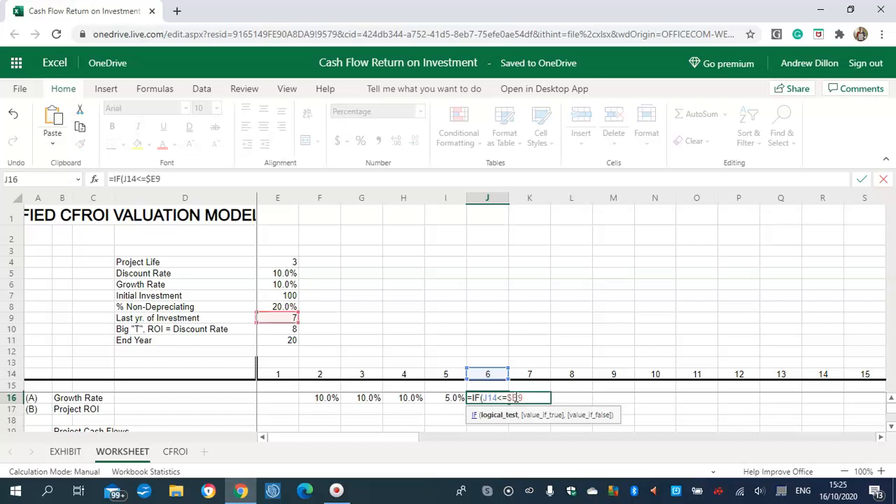
pyautogui.write(',0')
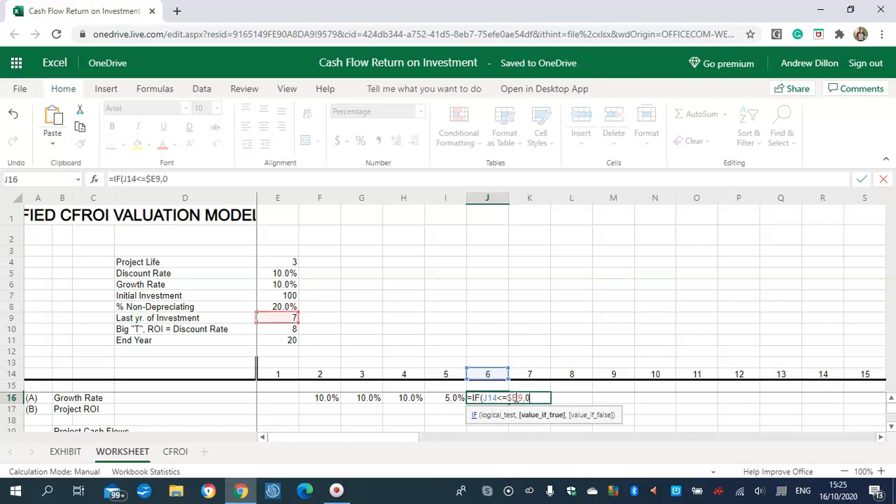
pyautogui.write('.075,"")')
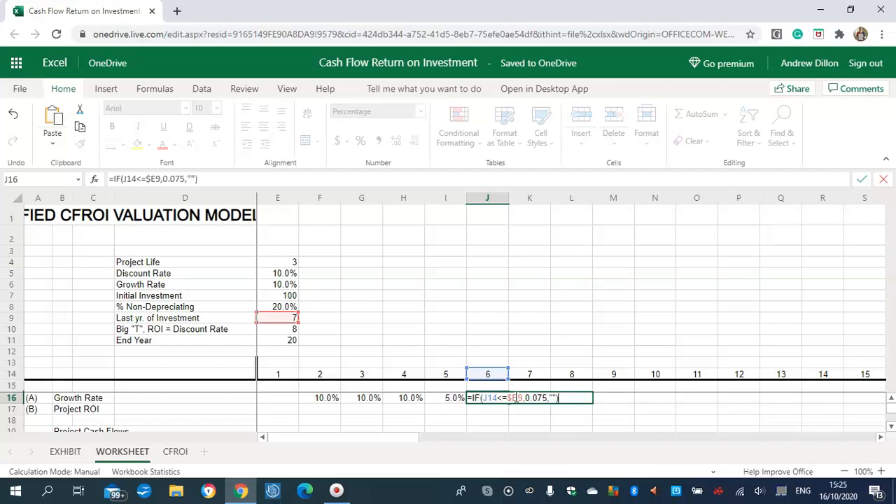
pyautogui.press('Return')
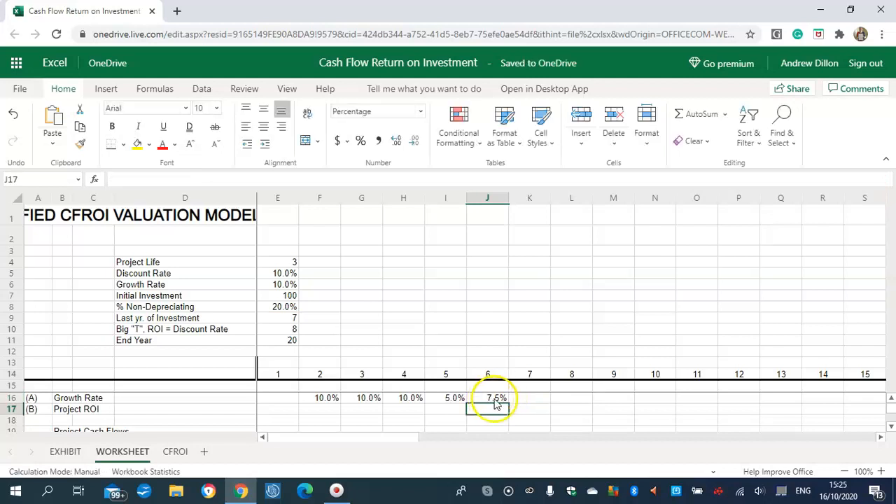
# - Enter the Growth Rate formula =IF(K14<=$E9,0.06,"") in cell K16 for year 7, and check the formula in L16
pyautogui.click(526, 399)
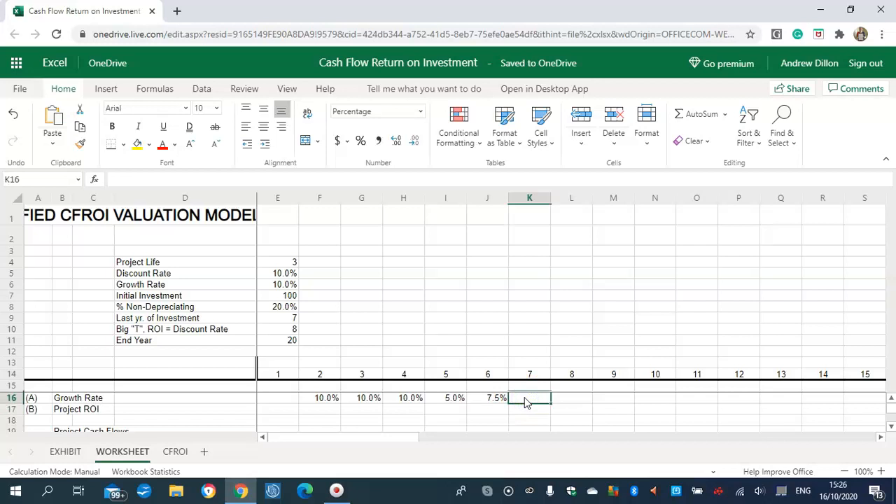
pyautogui.write('=IF(')
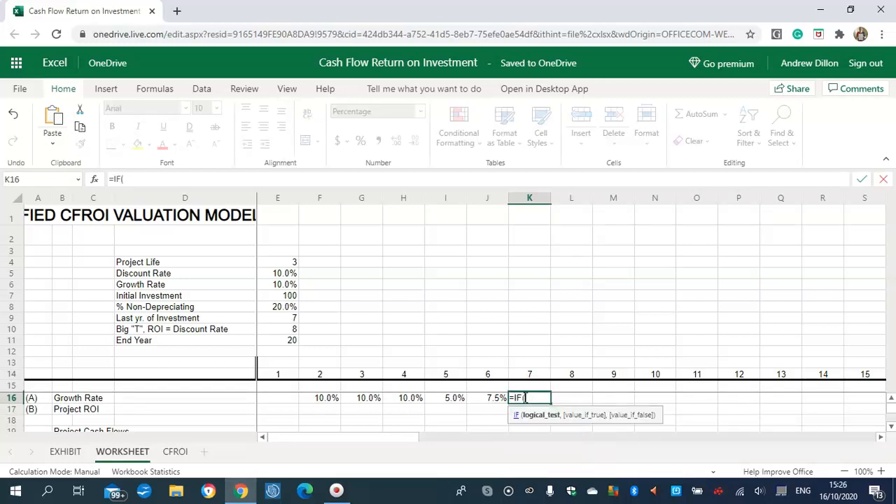
pyautogui.write('K1')
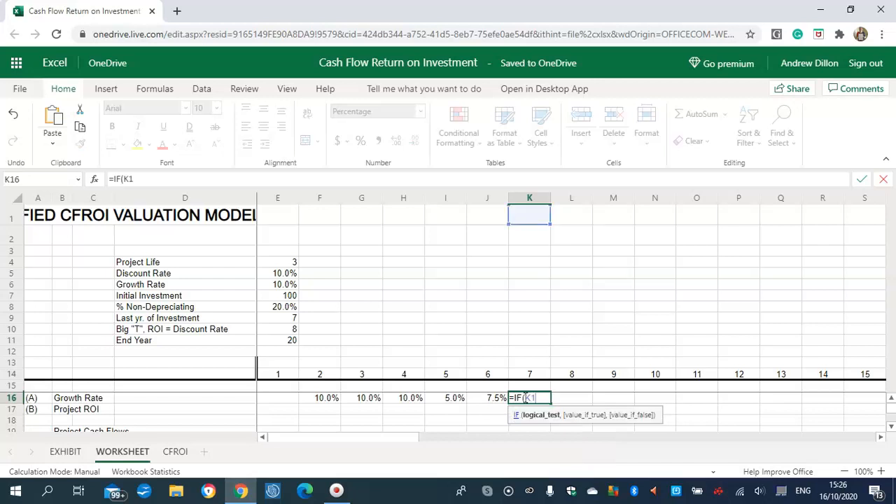
pyautogui.write('4')
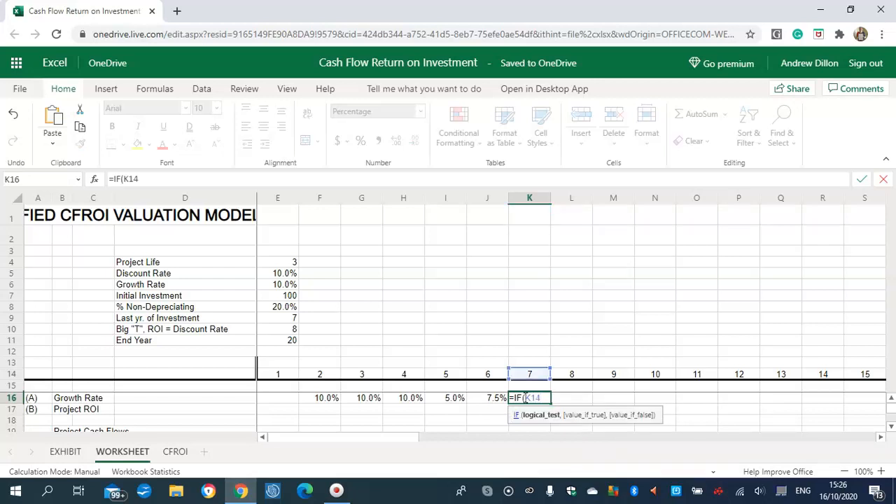
pyautogui.write('<=$E9,0.0')
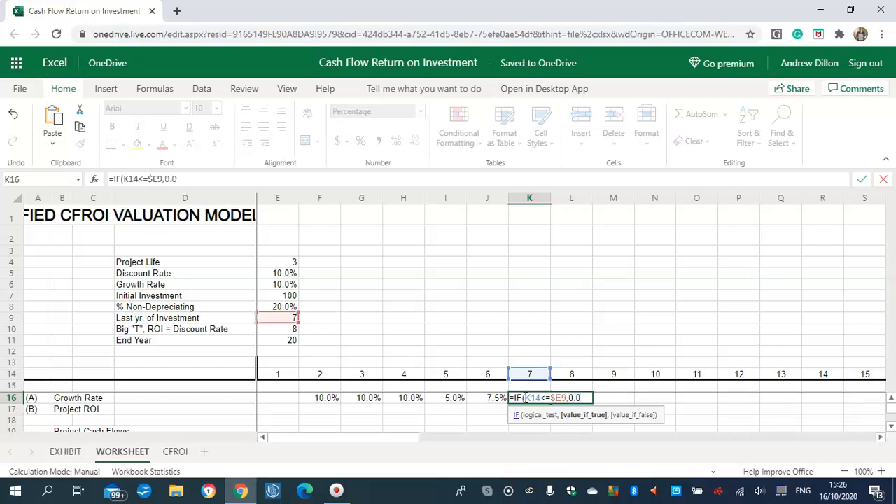
pyautogui.write('6,""')
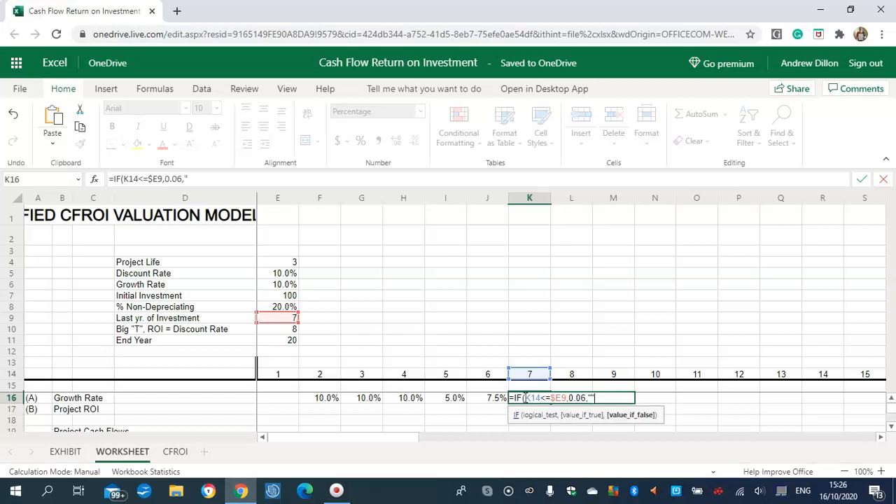
pyautogui.write(')')
pyautogui.press('Return')
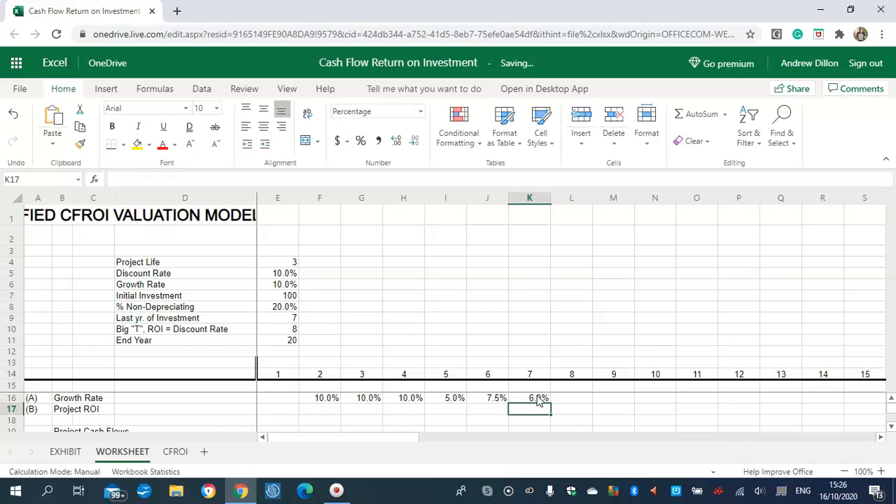
pyautogui.click(538, 399)
pyautogui.click(572, 397)
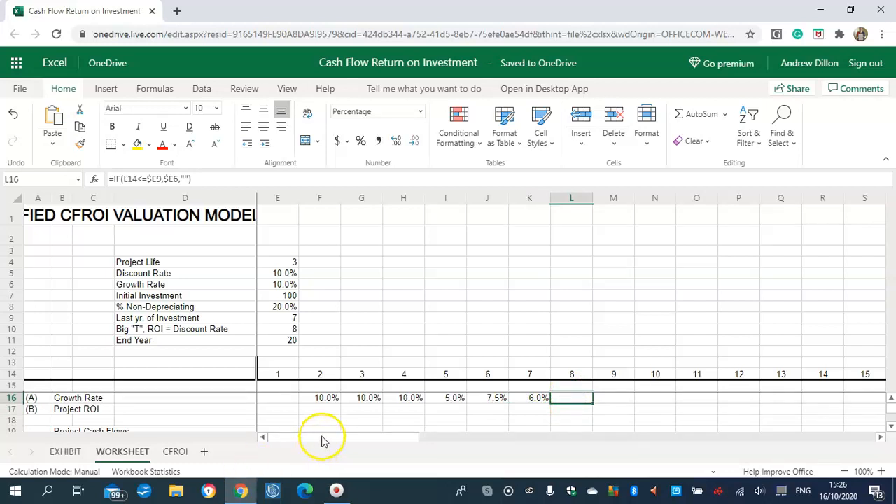
# - Clear the Growth Rate formula from cell L16 for year 8, leaving the cell empty
pyautogui.moveTo(337, 441); pyautogui.dragTo(354, 439)
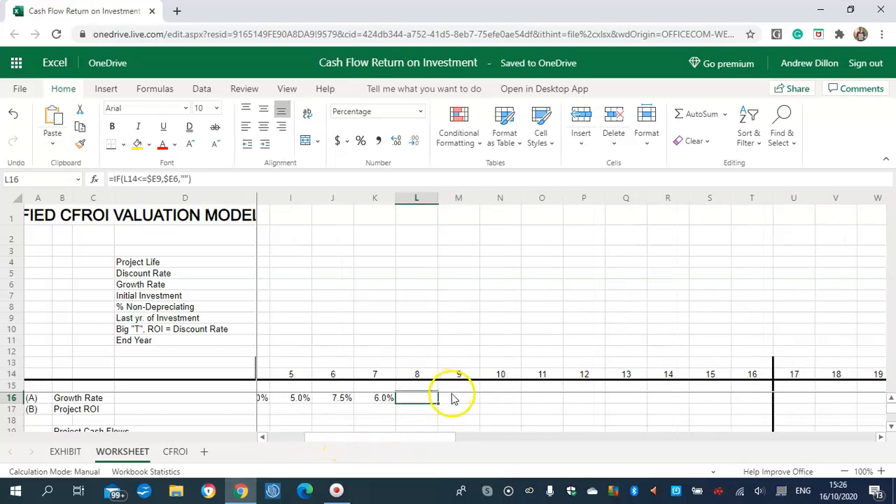
pyautogui.write('=')
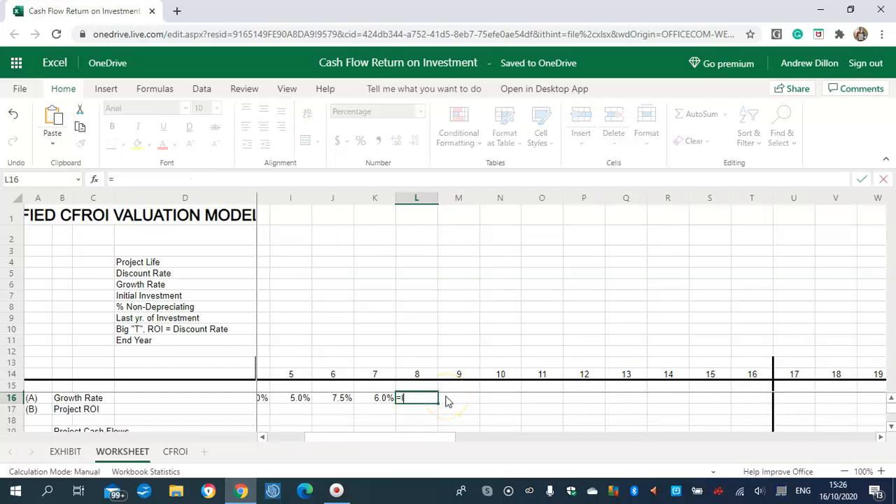
pyautogui.write('IF')
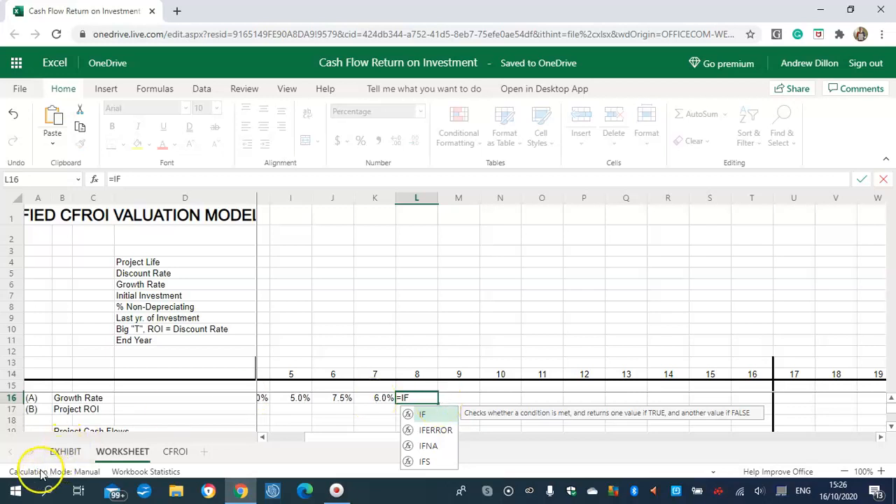
pyautogui.click(420, 397)
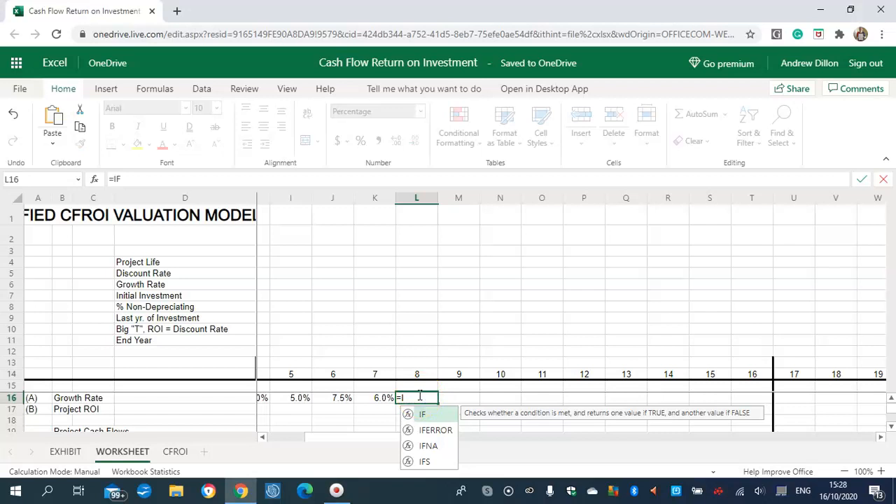
pyautogui.press('BackSpace')
pyautogui.press('BackSpace')
pyautogui.press('BackSpace')
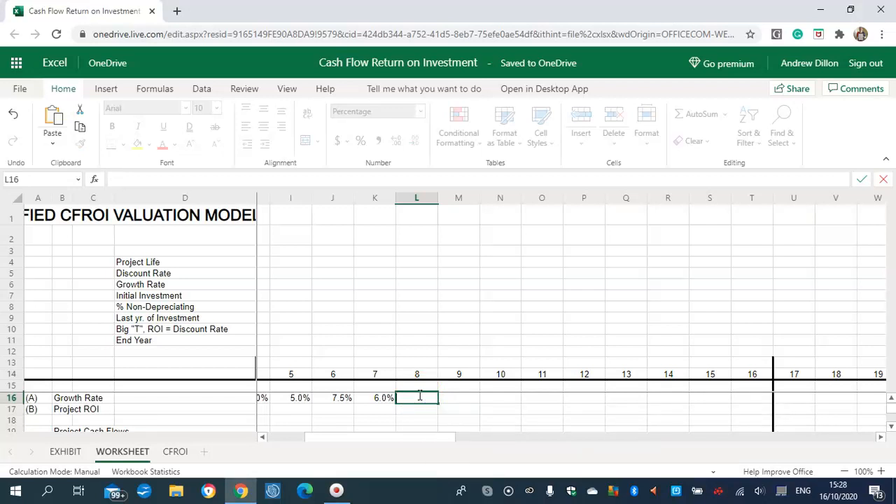
pyautogui.click(387, 413)
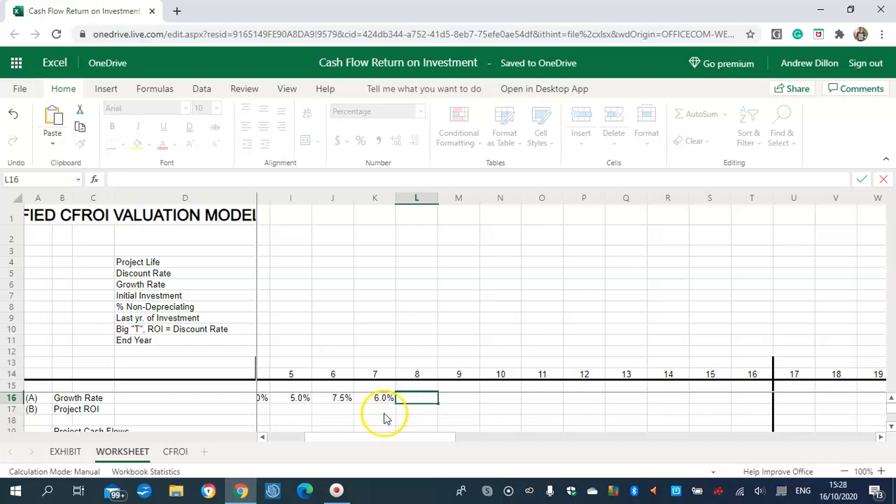
# - Review the EXHIBIT sheet's cash flow rows and check the Growth Rate formula in cell G7
pyautogui.click(66, 452)
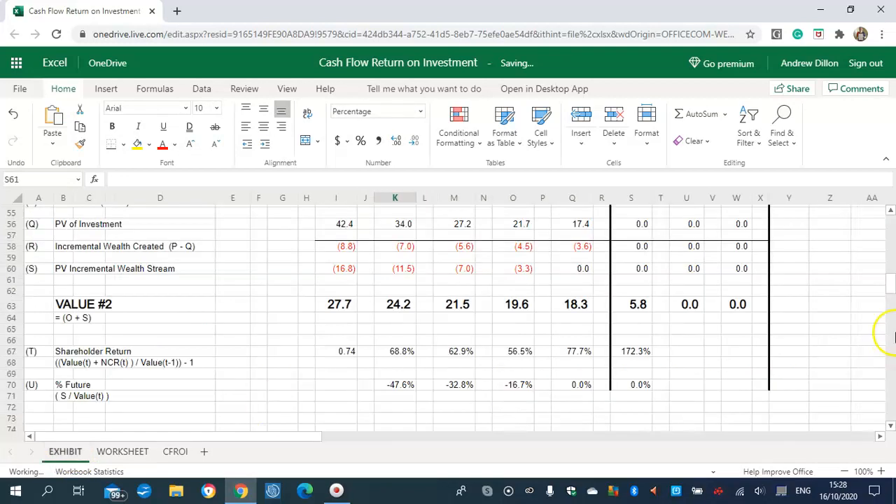
pyautogui.click(891, 235)
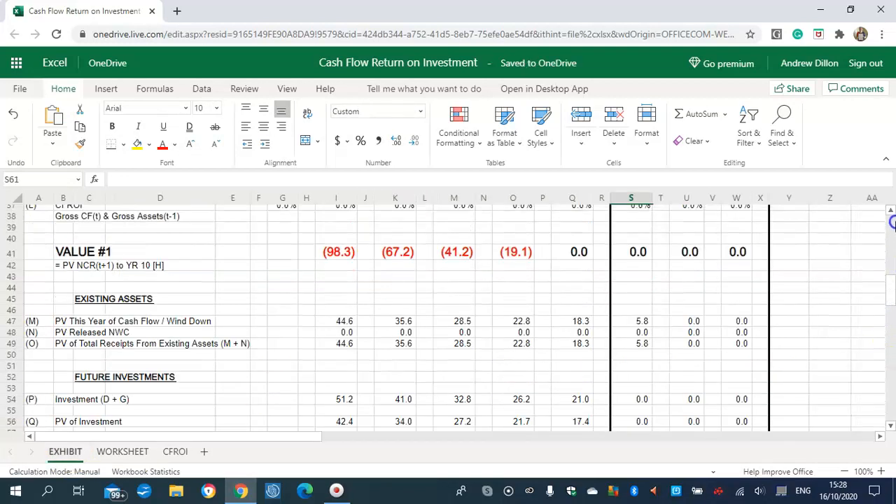
pyautogui.click(891, 218)
pyautogui.click(891, 222)
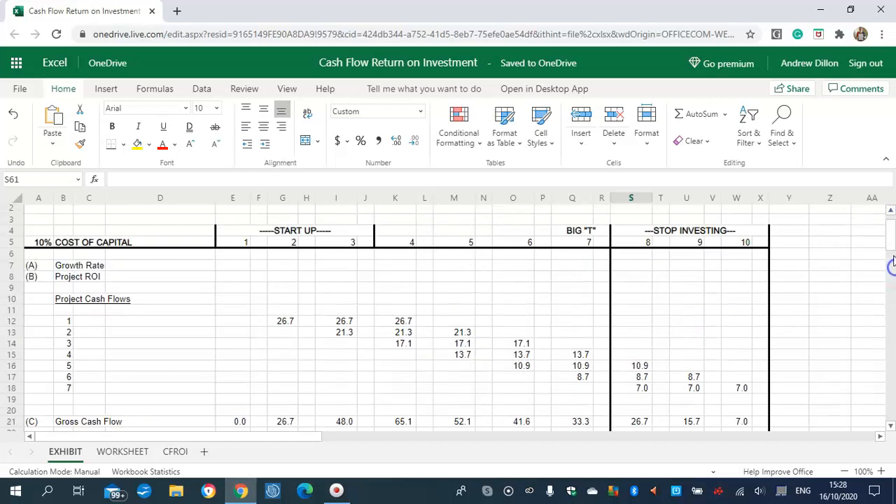
pyautogui.click(891, 254)
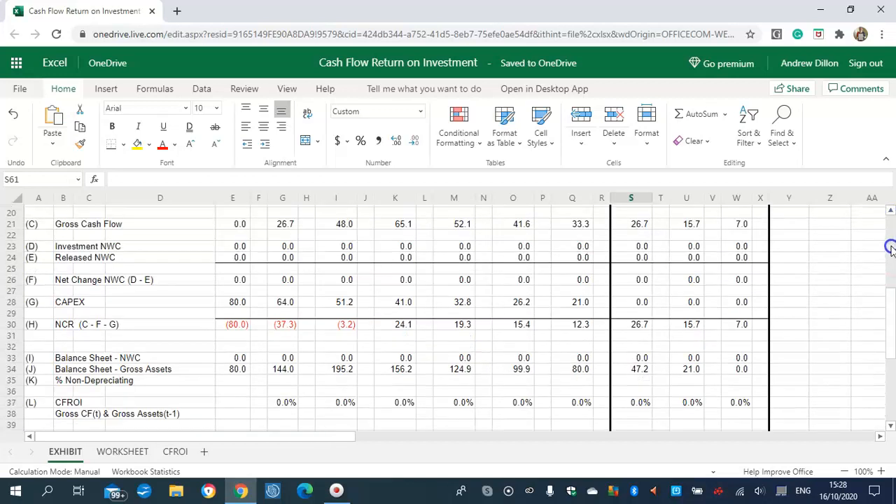
pyautogui.moveTo(893, 231); pyautogui.dragTo(893, 215)
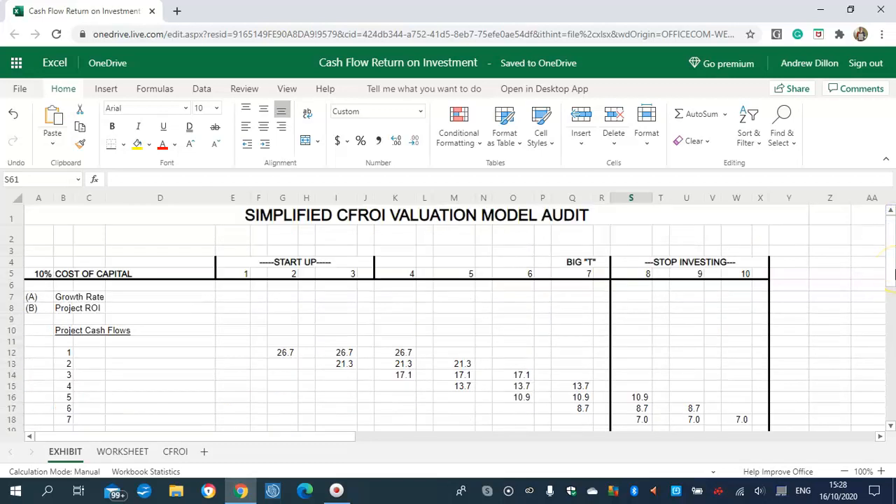
pyautogui.click(283, 299)
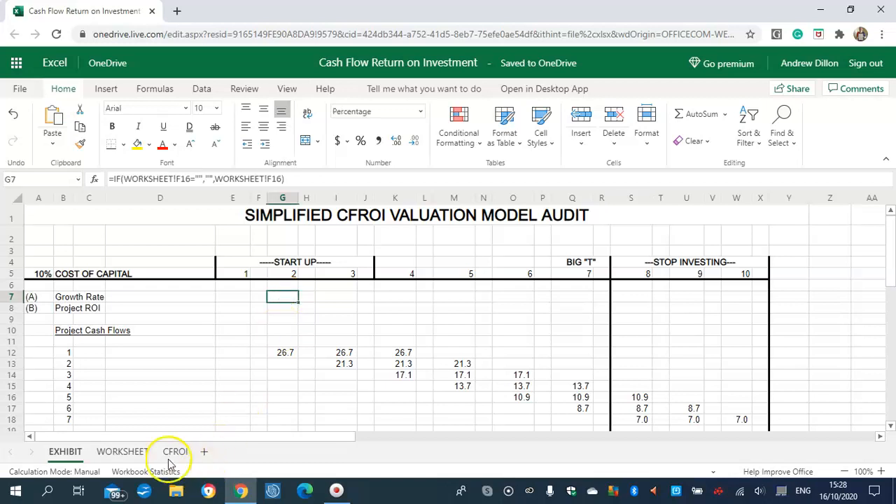
# - On the WORKSHEET sheet, enter the Project ROI formula =IF(E14<=$E9,0.2,"") in cell E17 for year 1
pyautogui.click(129, 452)
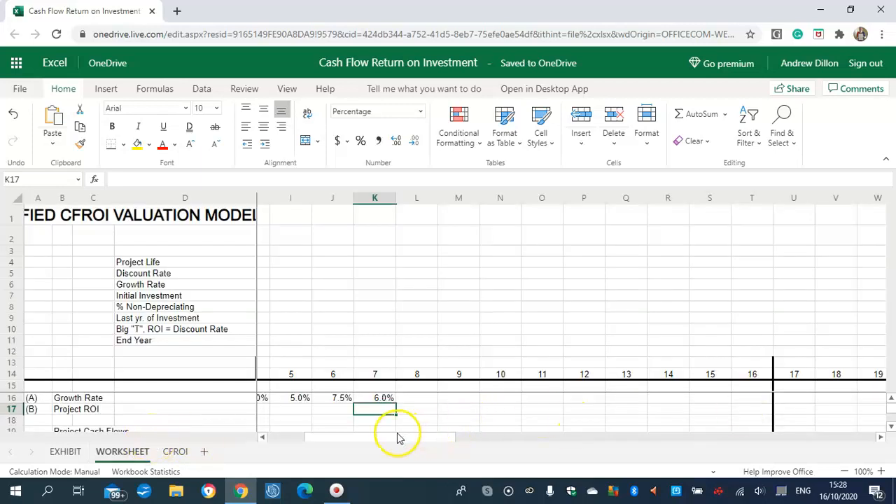
pyautogui.moveTo(349, 434); pyautogui.dragTo(238, 440)
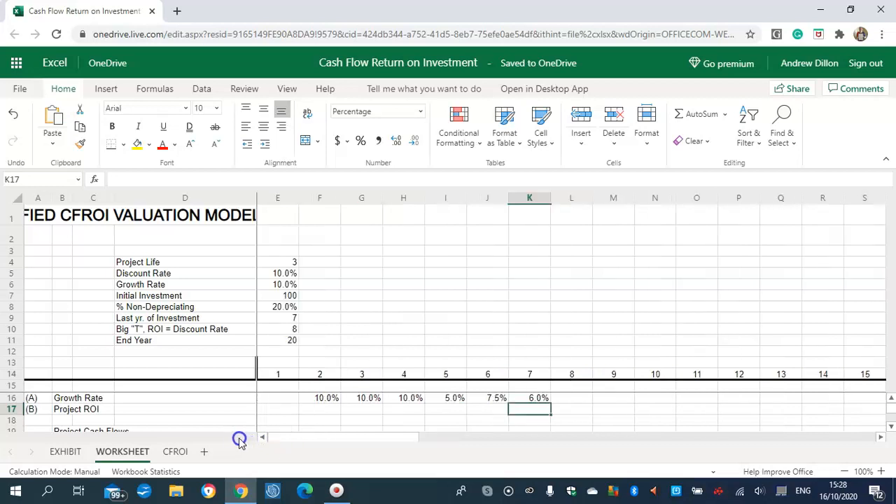
pyautogui.click(287, 408)
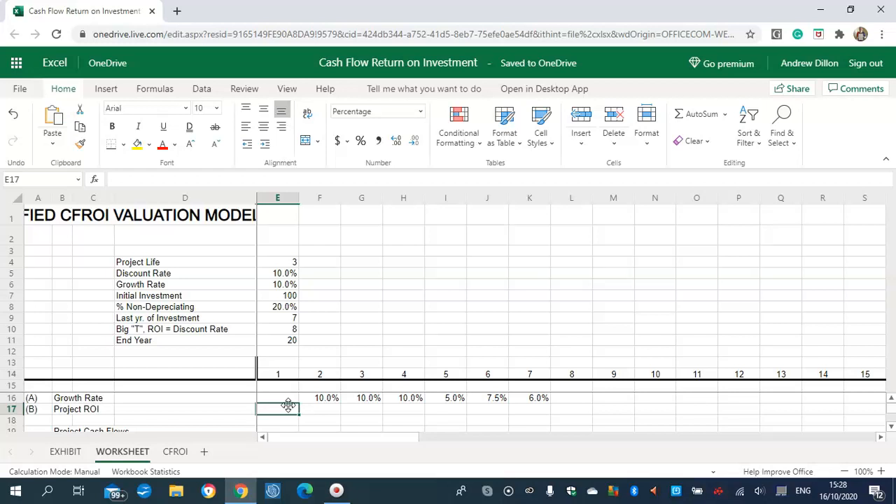
pyautogui.write('=')
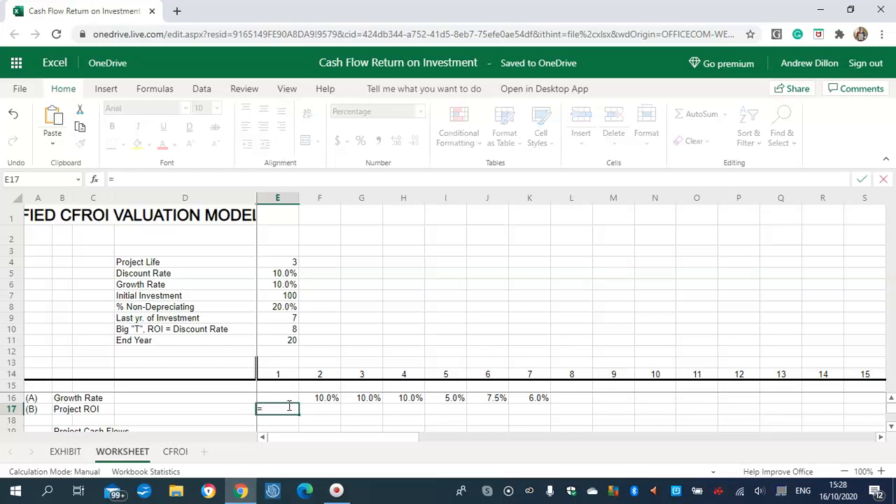
pyautogui.write('IF')
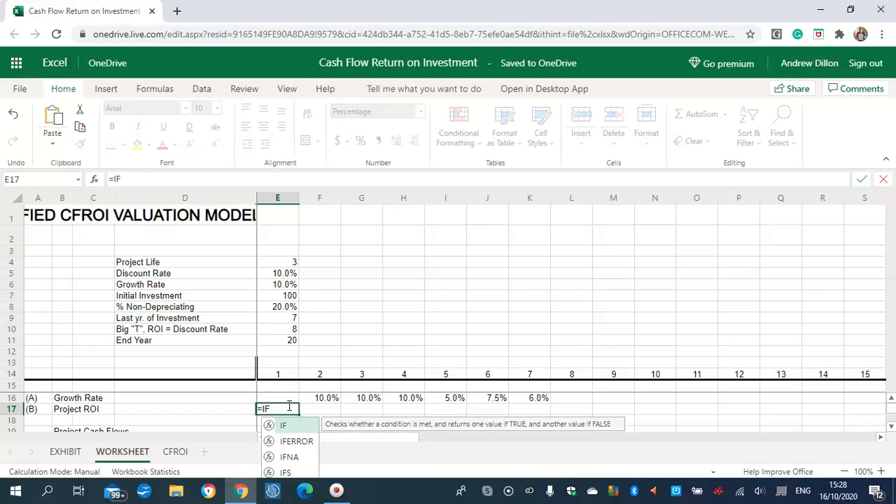
pyautogui.write('(E1')
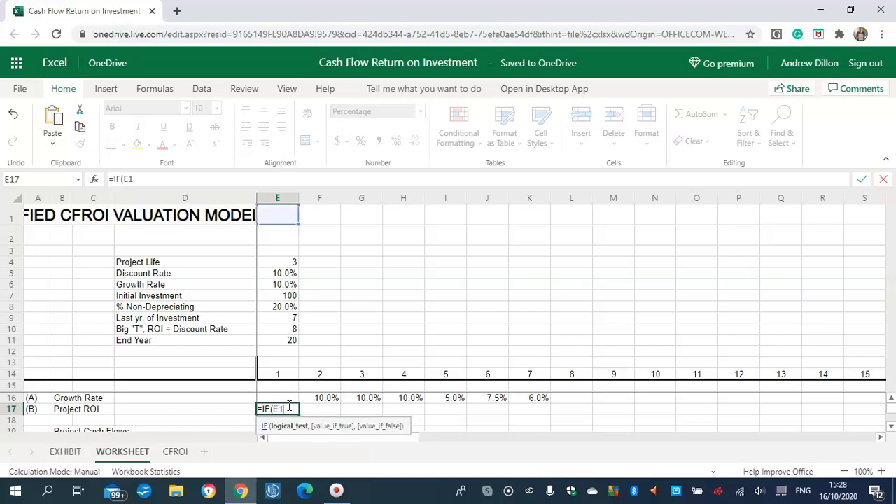
pyautogui.write('4<')
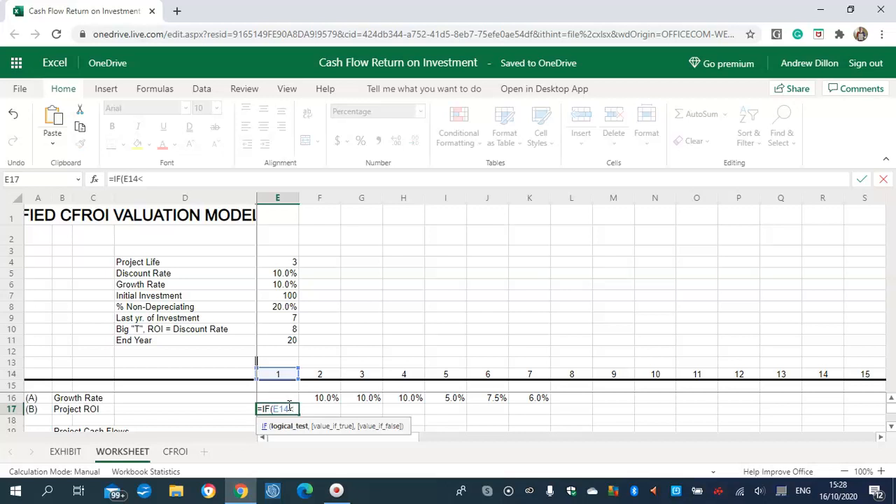
pyautogui.write('=$E9')
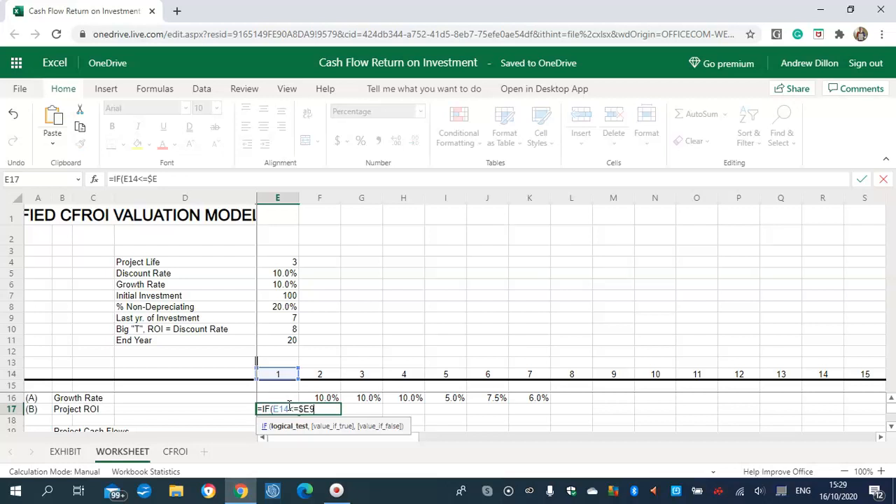
pyautogui.write(',0')
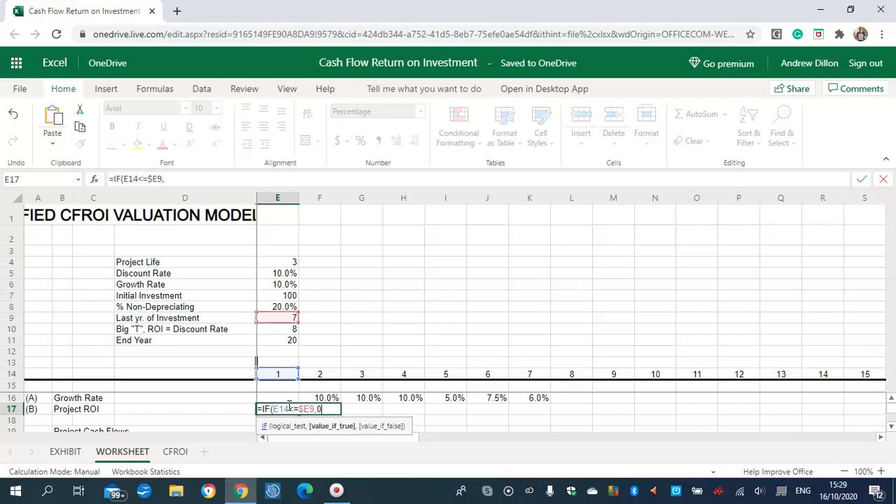
pyautogui.write('.2,"')
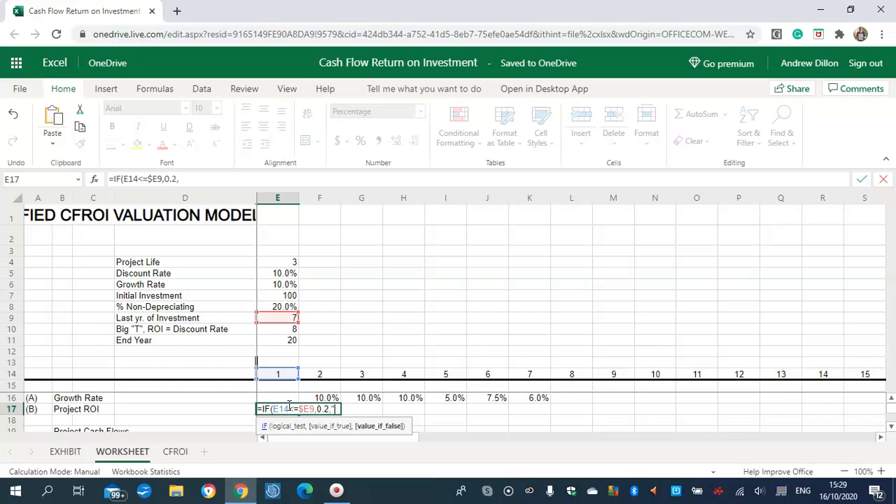
pyautogui.write('")')
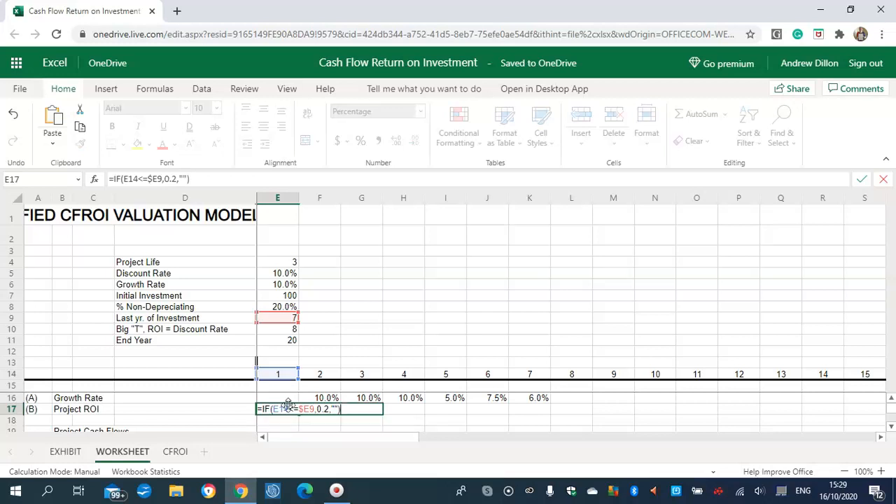
pyautogui.press('Return')
# - Enter the Project ROI formula =IF(F14<=$E9,E17,"") in cell F17 for year 2
pyautogui.click(323, 409)
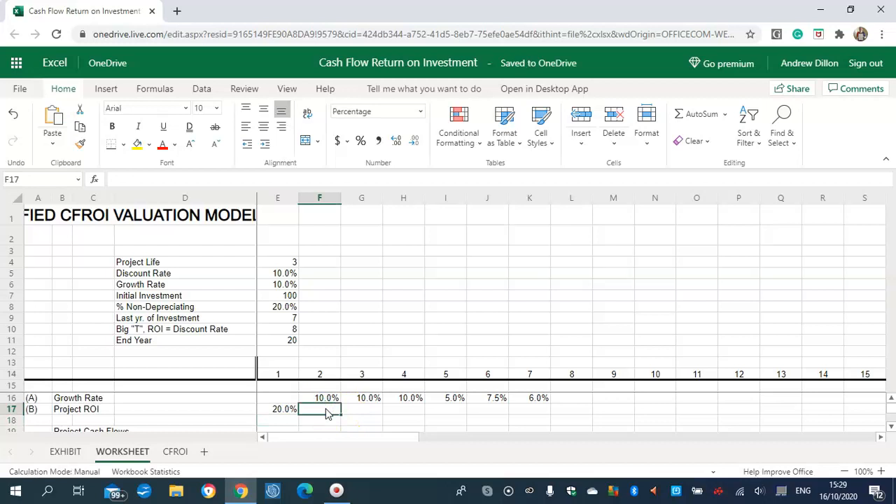
pyautogui.write('=')
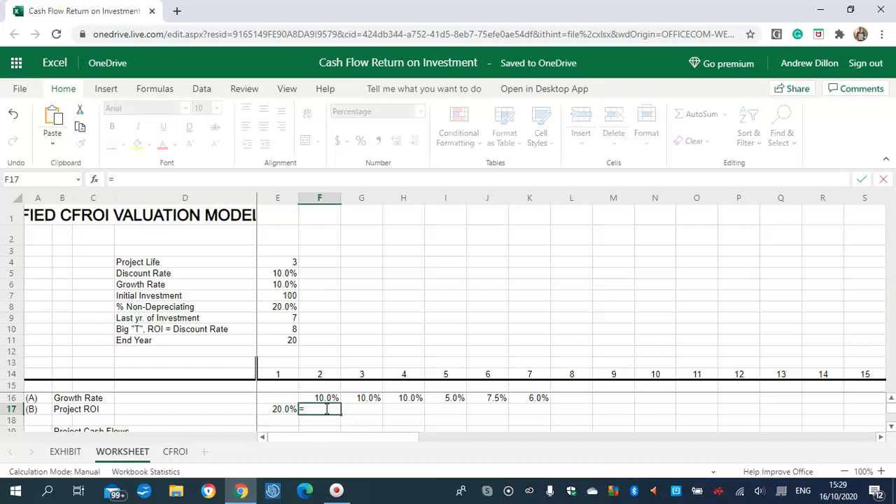
pyautogui.write('IF')
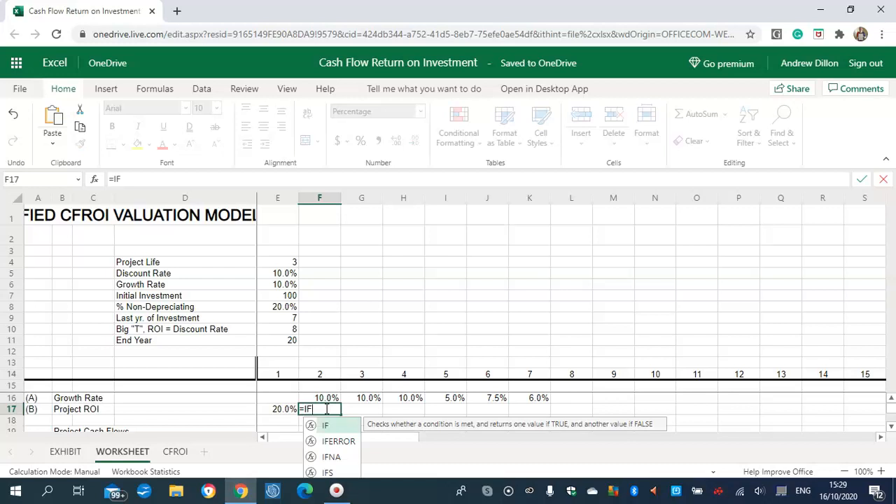
pyautogui.write('(F1')
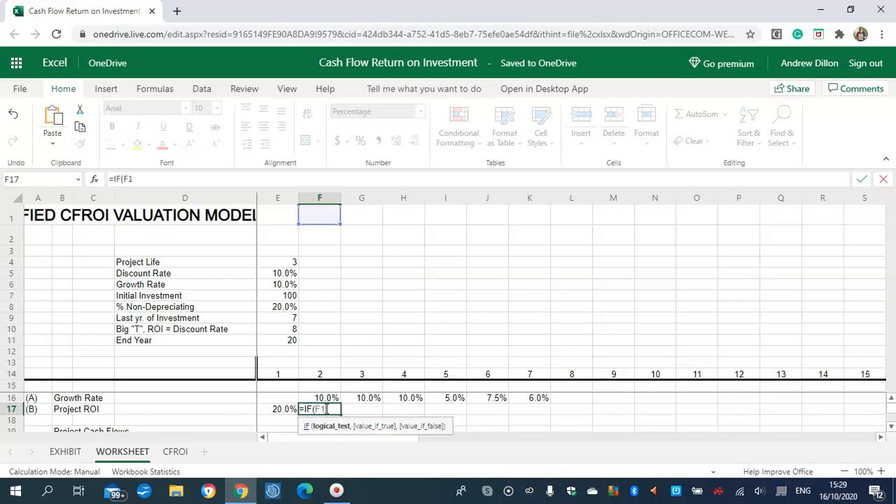
pyautogui.write('4')
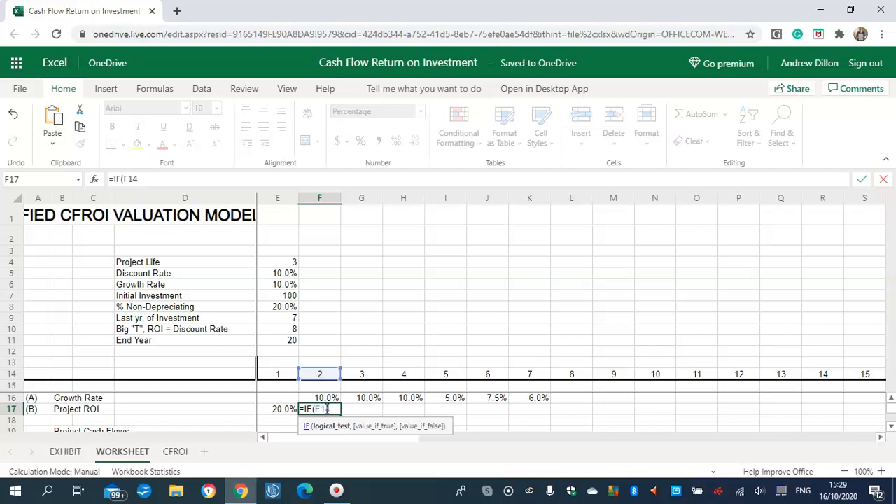
pyautogui.write('<=$E')
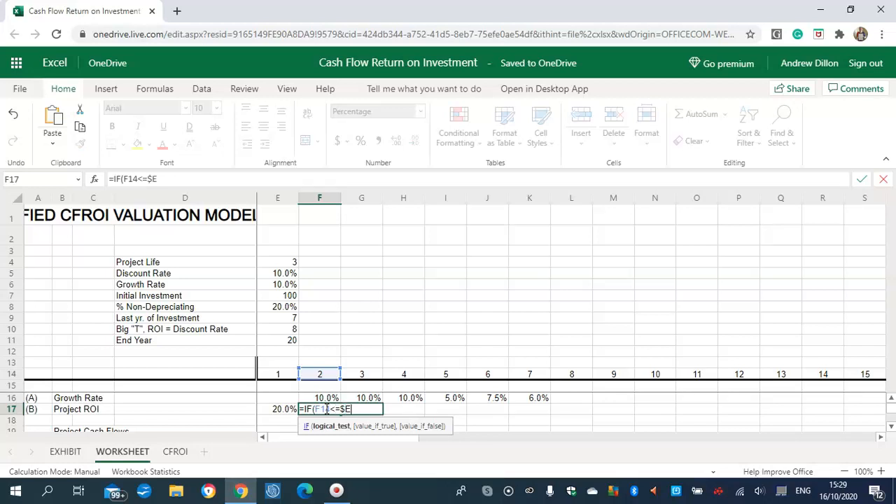
pyautogui.write('9')
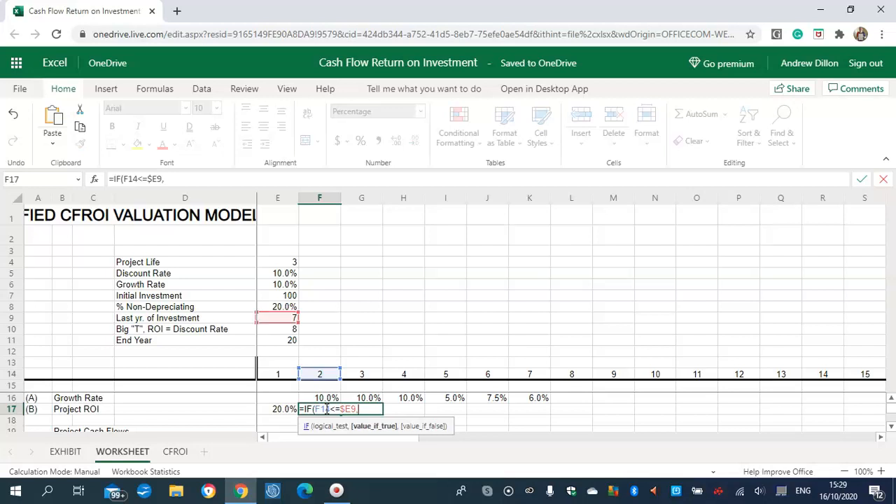
pyautogui.write(',E17')
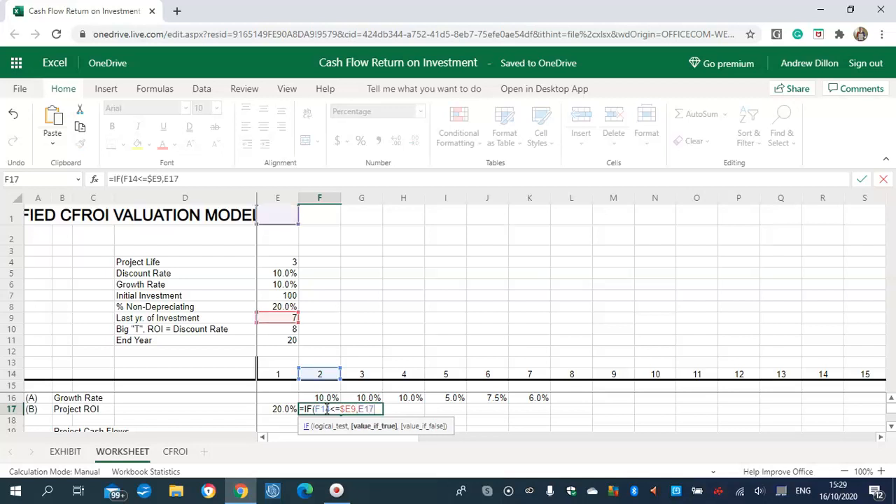
pyautogui.write(',""')
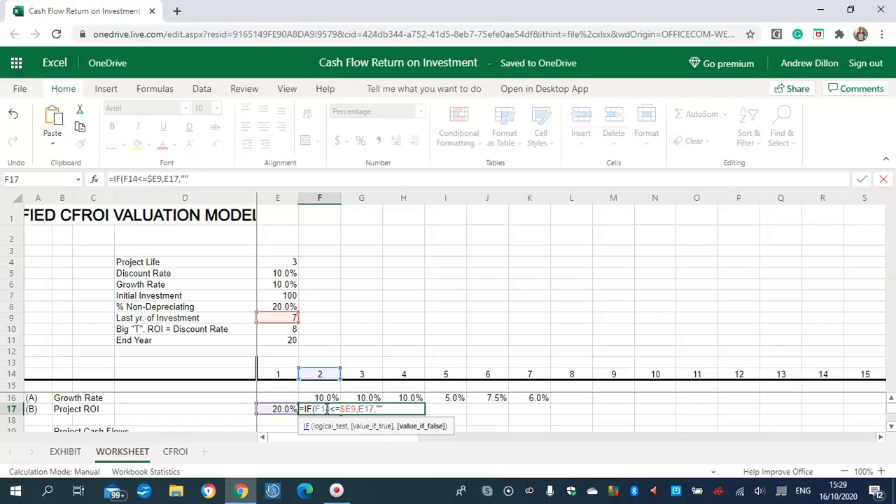
pyautogui.write(')')
pyautogui.press('Return')
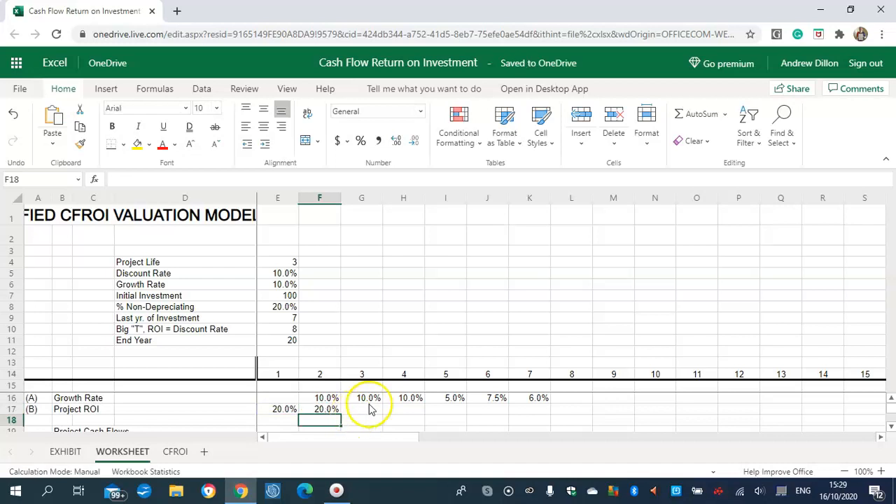
# - Enter the Project ROI formula =IF(G14<=$E9,F17,"") in cell G17 for year 3
pyautogui.click(371, 411)
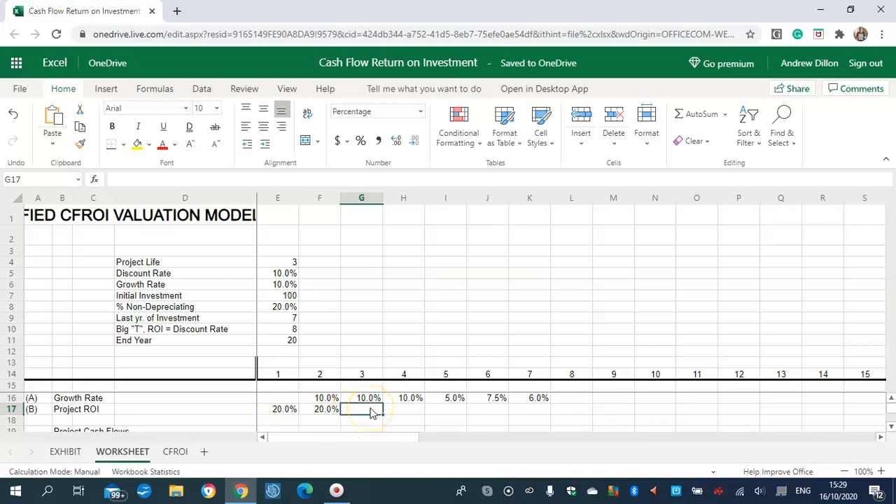
pyautogui.write('=IF')
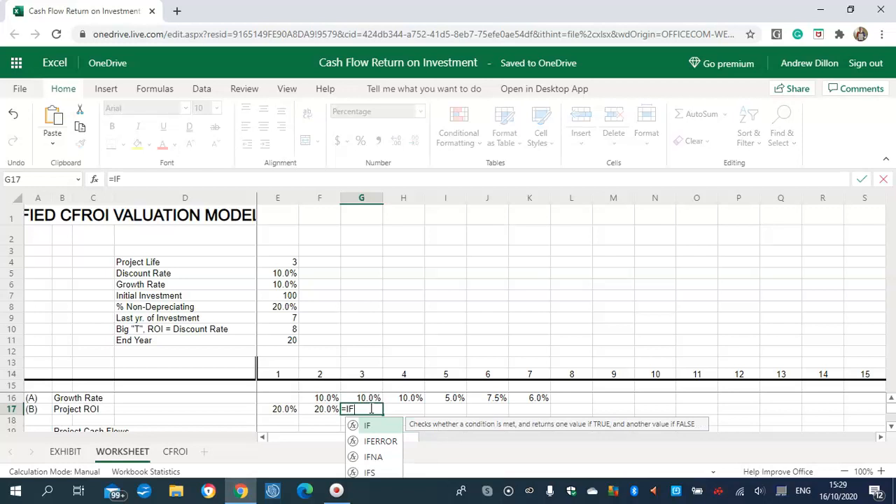
pyautogui.write('(G14<')
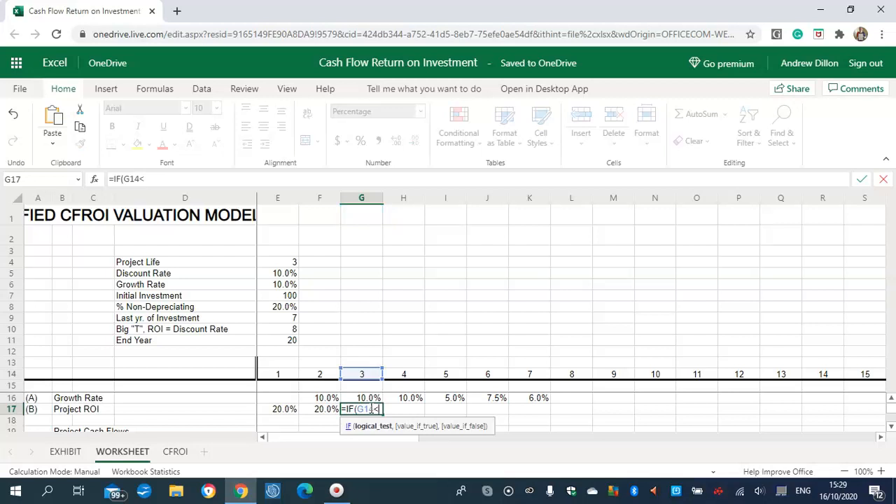
pyautogui.write('=$E')
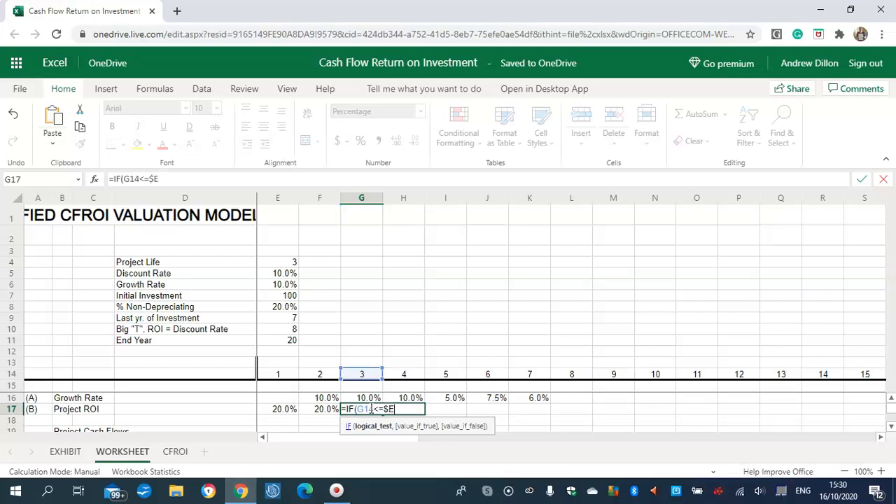
pyautogui.write('9,')
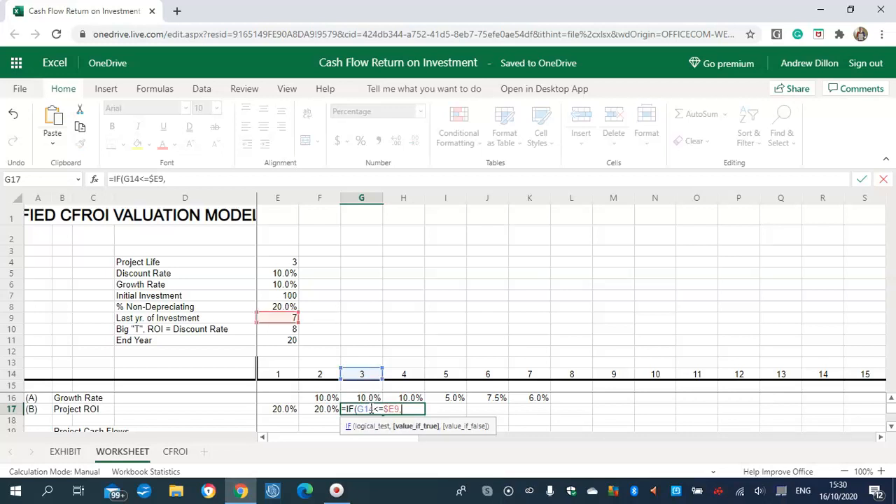
pyautogui.press('Left')
pyautogui.write(',"")')
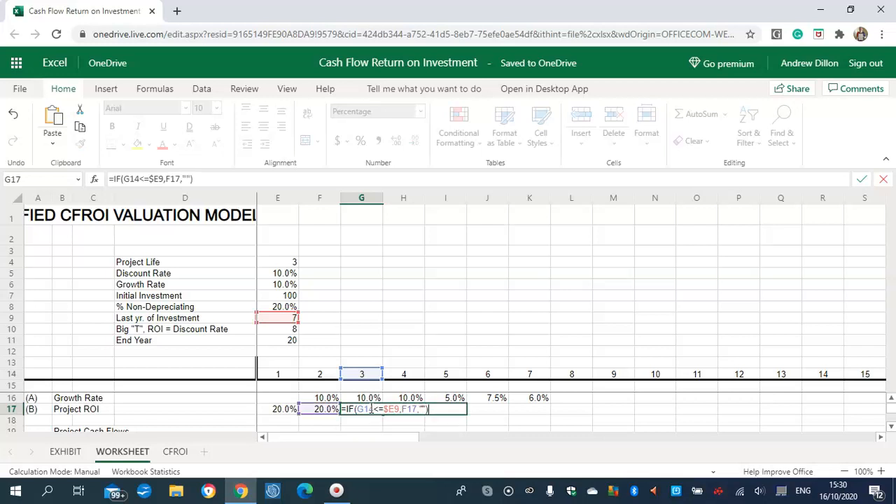
pyautogui.press('Return')
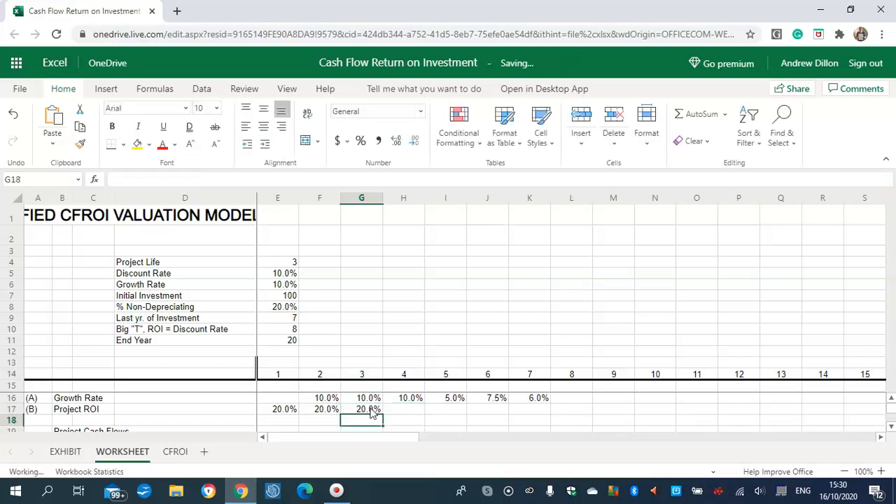
# - Enter the Project ROI formula =IF(H14<=$E9,G17,"") in cell H17 for year 4
pyautogui.click(402, 410)
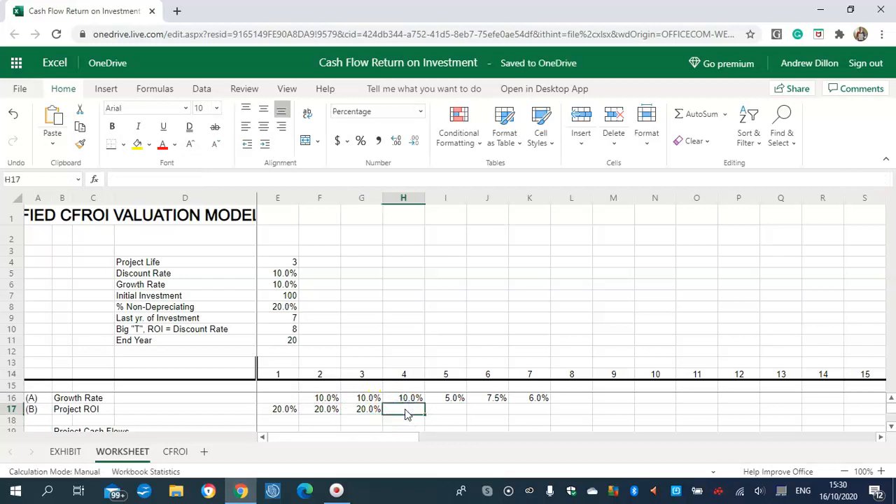
pyautogui.write('=IF')
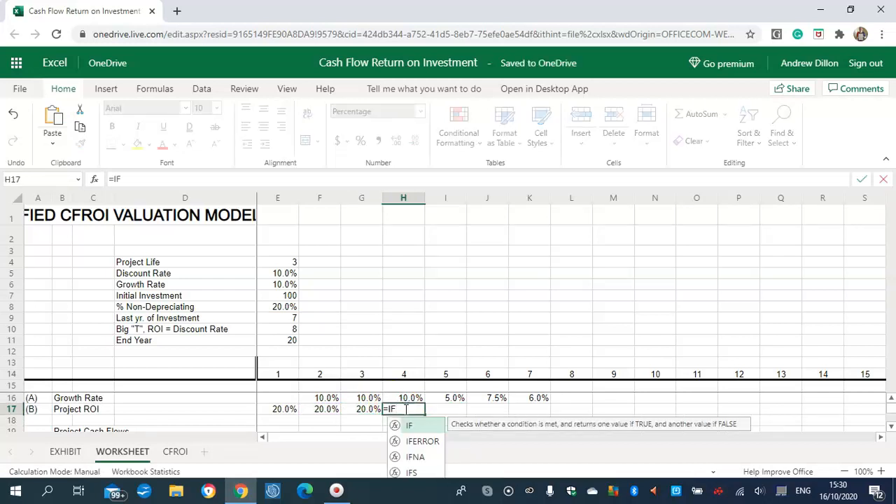
pyautogui.write('(H14<')
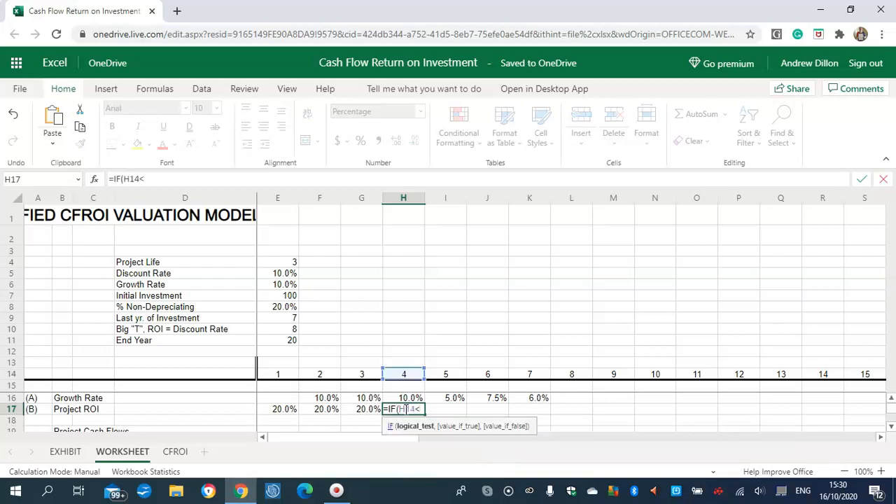
pyautogui.write('=$E9')
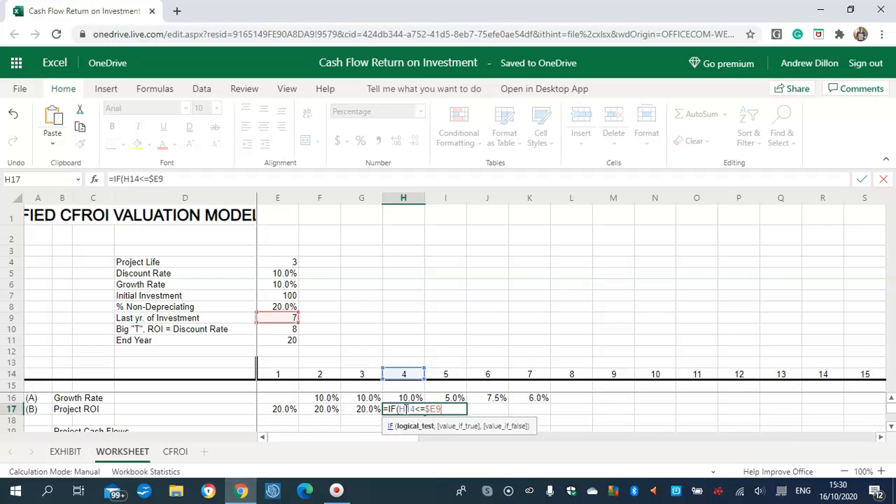
pyautogui.write(',')
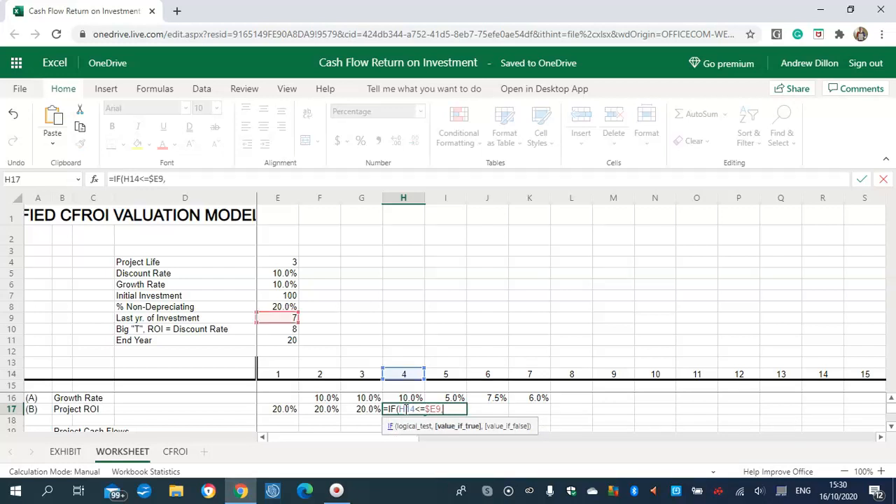
pyautogui.write('G17,""')
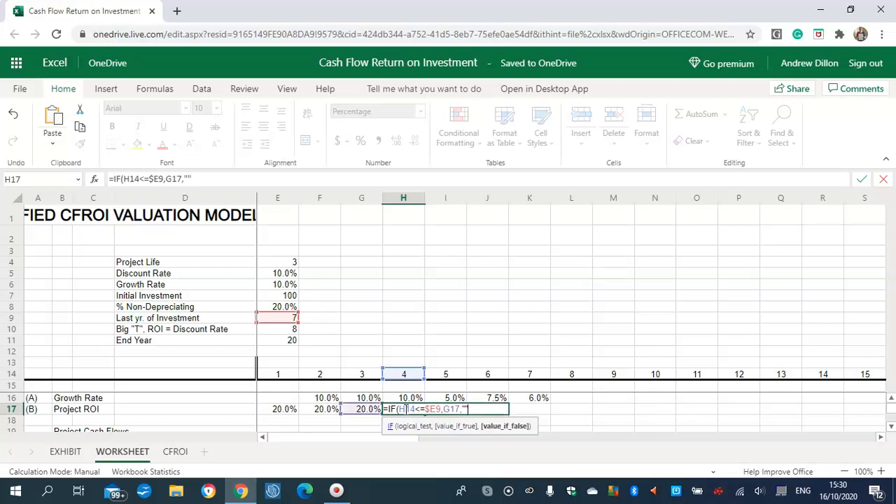
pyautogui.write(')')
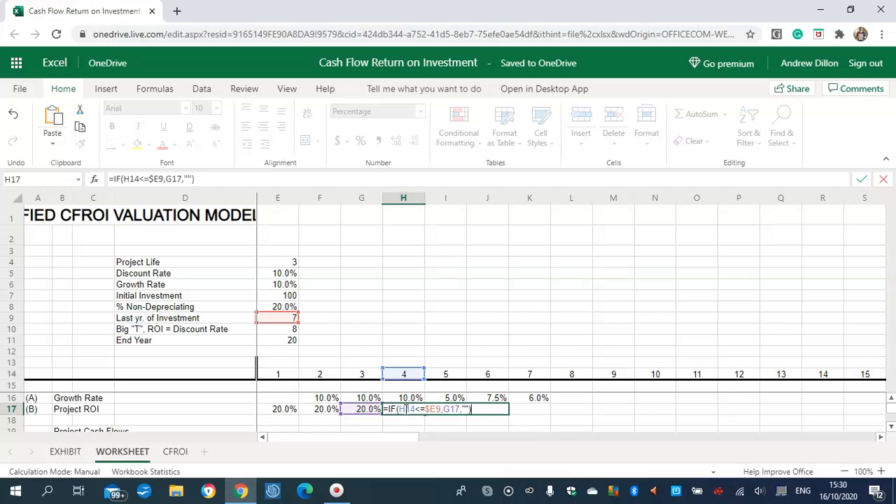
pyautogui.press('Return')
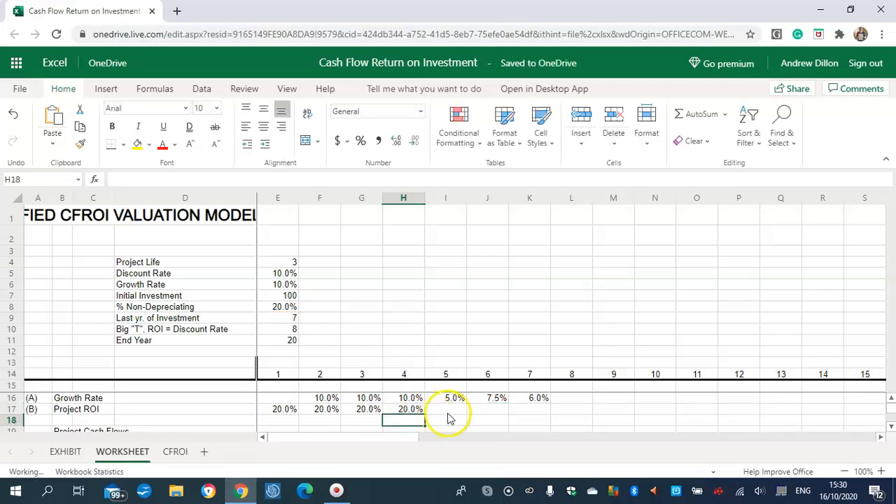
# - Enter the Project ROI formula =IF(I14<=$E9,0.17,"") in cell I17 for year 5
pyautogui.click(448, 411)
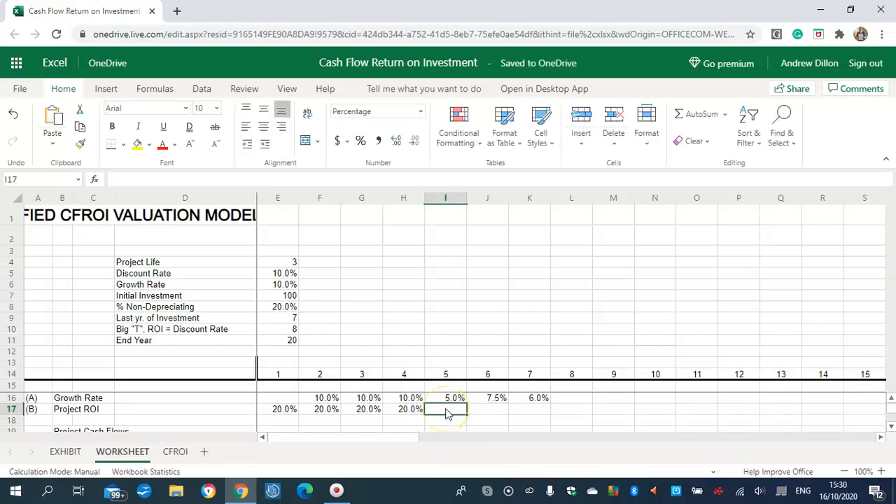
pyautogui.write('=I')
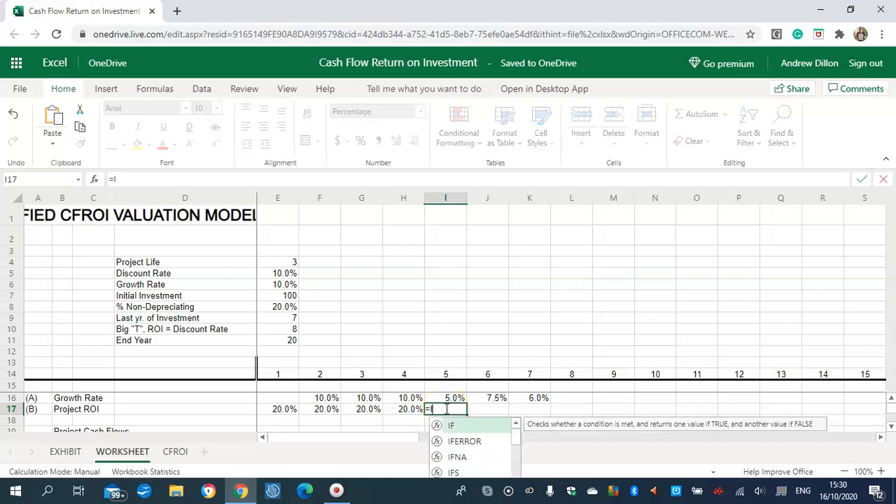
pyautogui.write('F(H14')
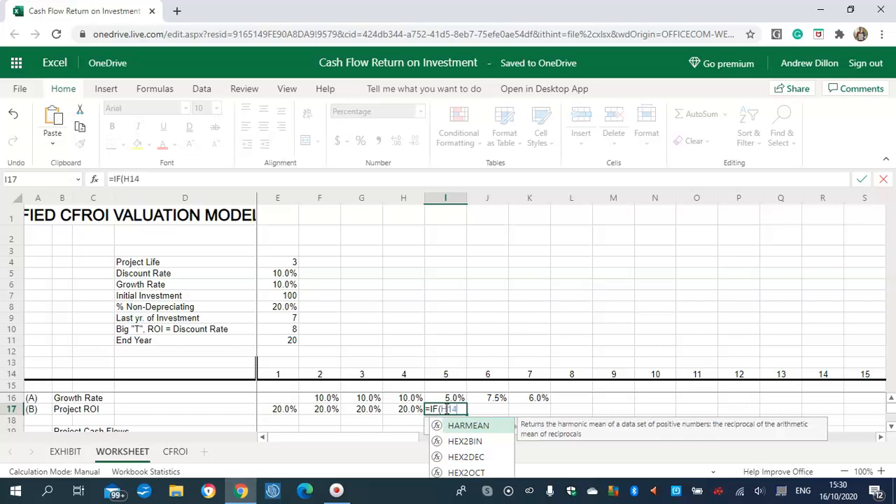
pyautogui.write('<=')
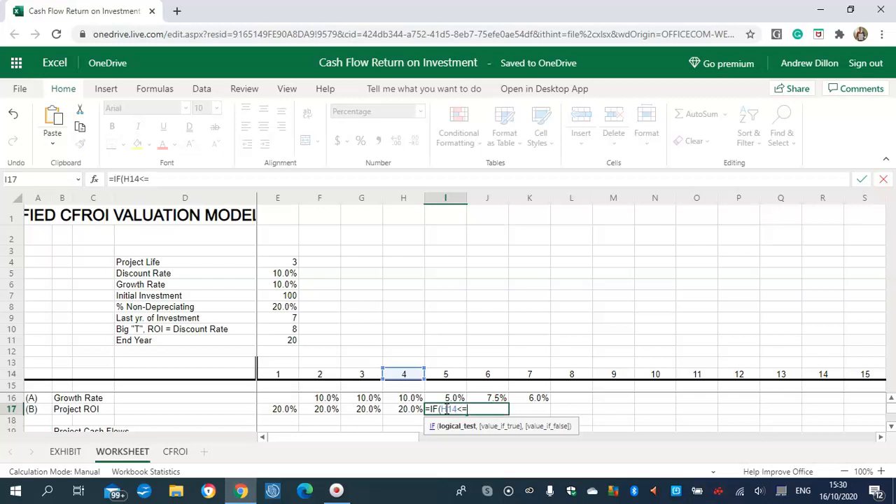
pyautogui.press('BackSpace')
pyautogui.press('BackSpace')
pyautogui.press('BackSpace')
pyautogui.press('BackSpace')
pyautogui.press('BackSpace')
pyautogui.write('IF(I')
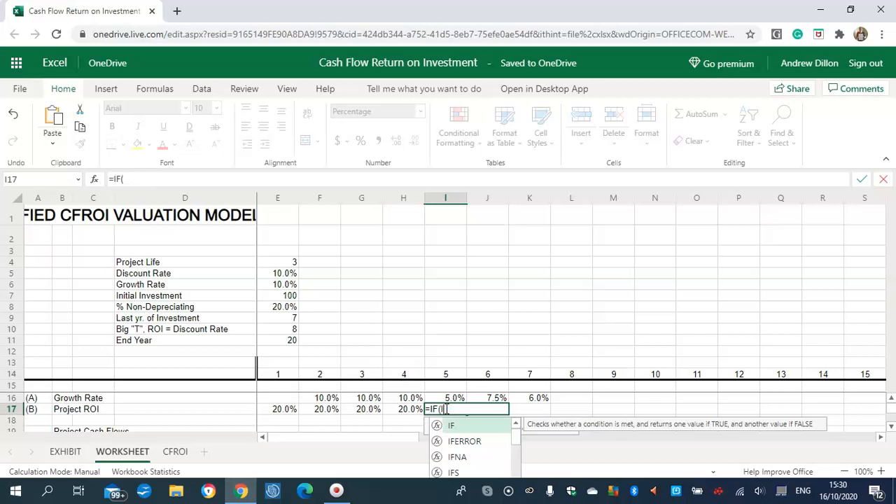
pyautogui.write('14<')
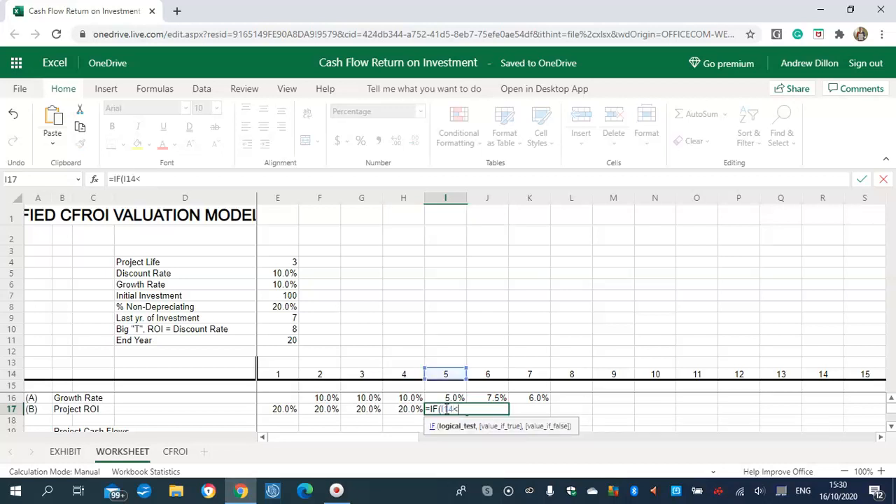
pyautogui.write('=$E9')
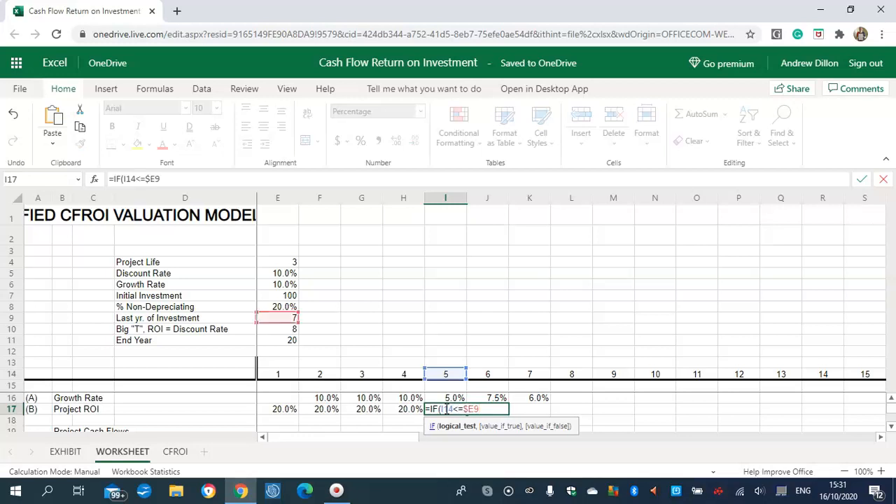
pyautogui.write(',0,')
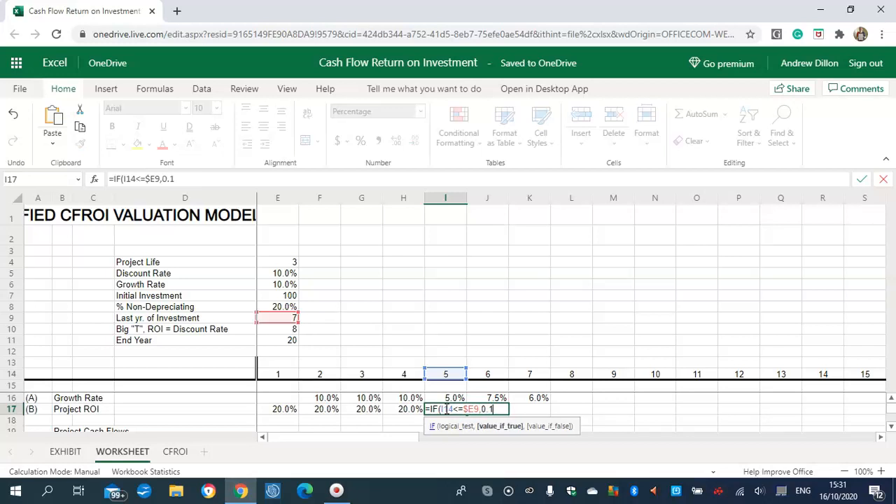
pyautogui.write('7,""')
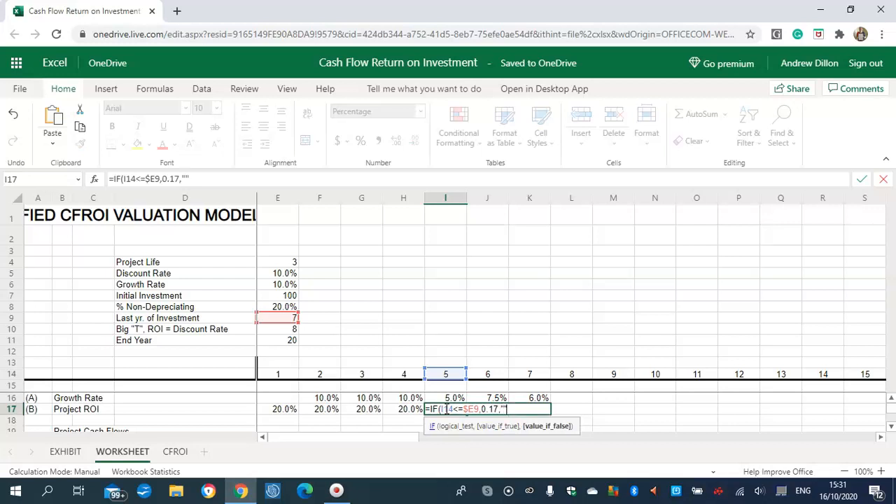
pyautogui.write(')')
pyautogui.press('Return')
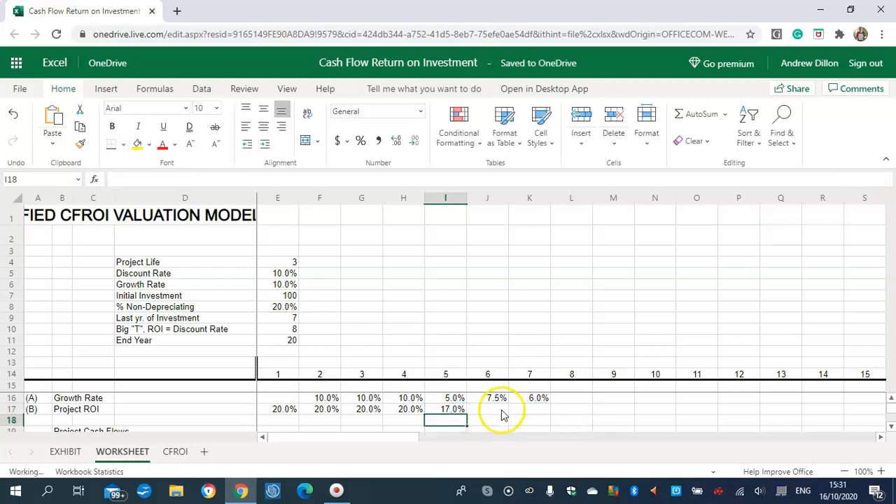
# - Enter the Project ROI formula =IF(J14<=$E9,0.15,"") in cell J17 for year 6
pyautogui.click(502, 410)
pyautogui.write('=IF')
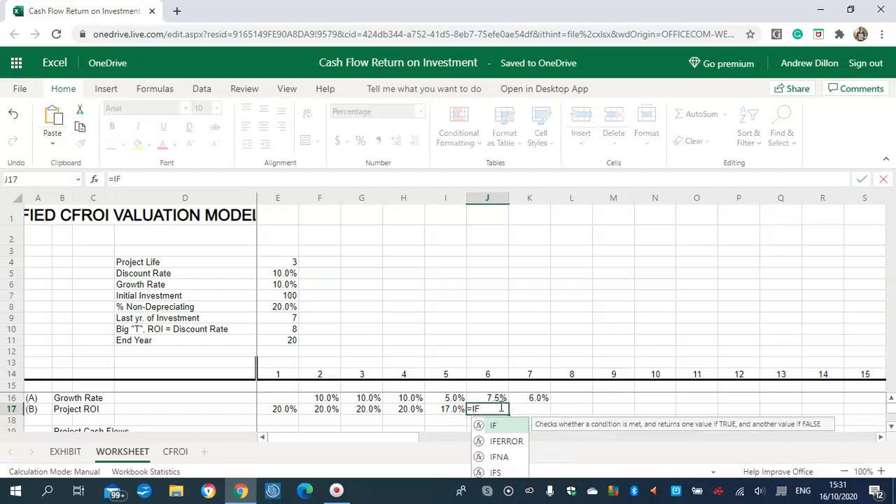
pyautogui.write('(J14<')
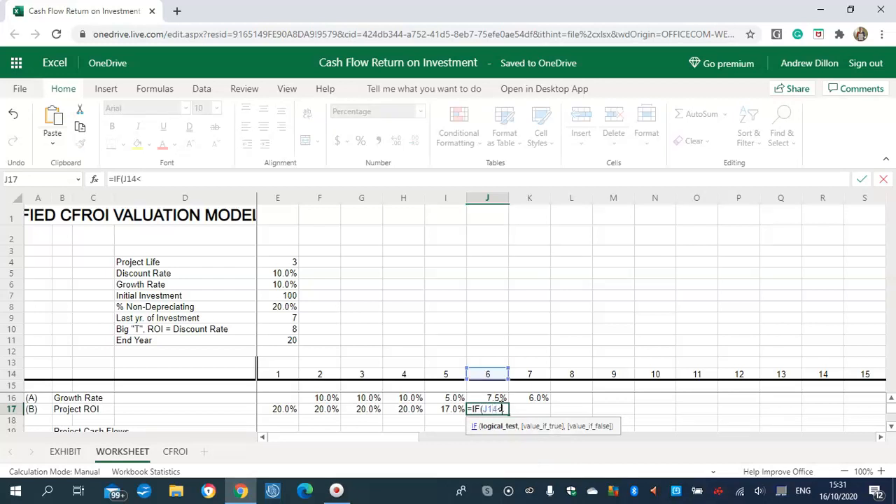
pyautogui.write('=$E')
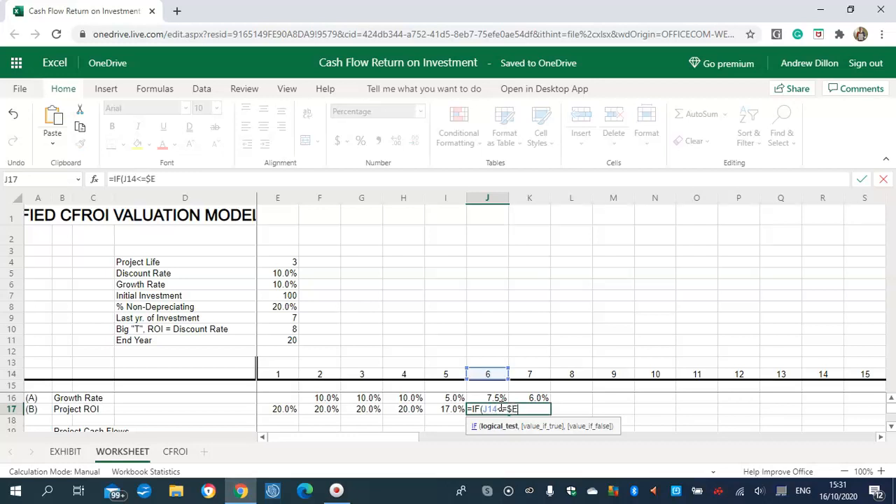
pyautogui.write('9')
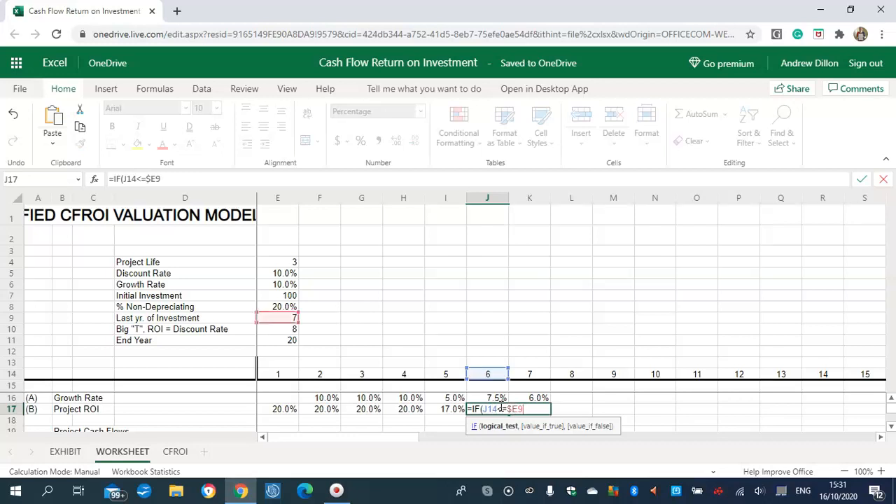
pyautogui.write(',0.')
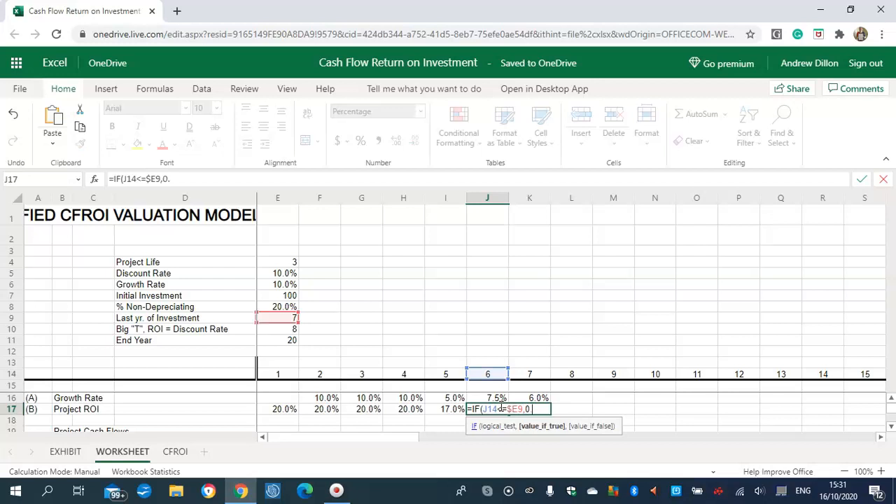
pyautogui.write('15,""')
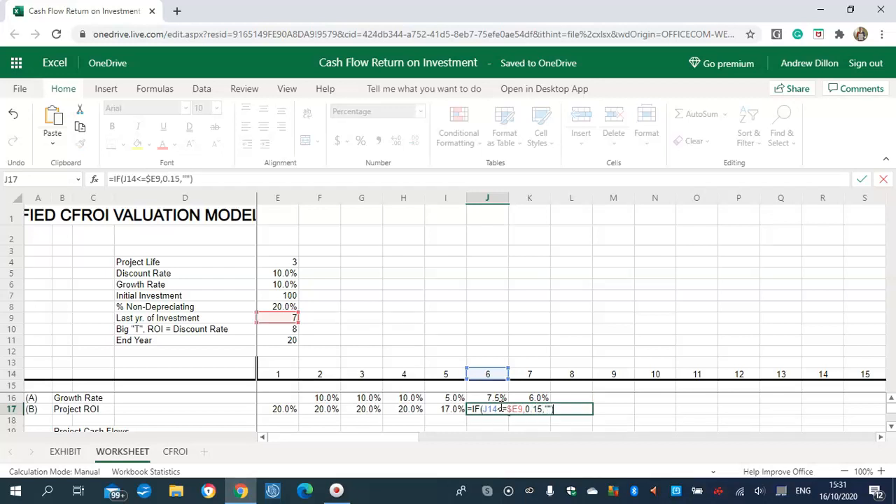
pyautogui.press('Return')
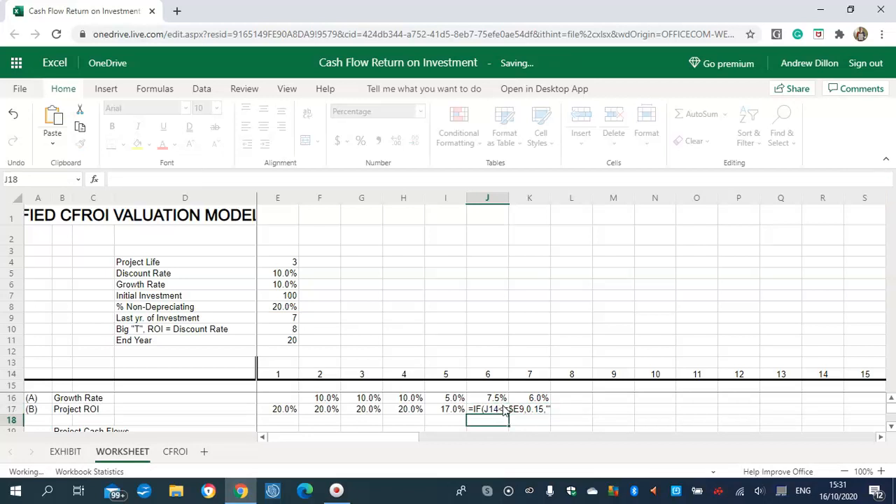
# - Enter the Project ROI formula =IF(K14<=$E9,0.12,"") in cell K17 for year 7
pyautogui.click(534, 411)
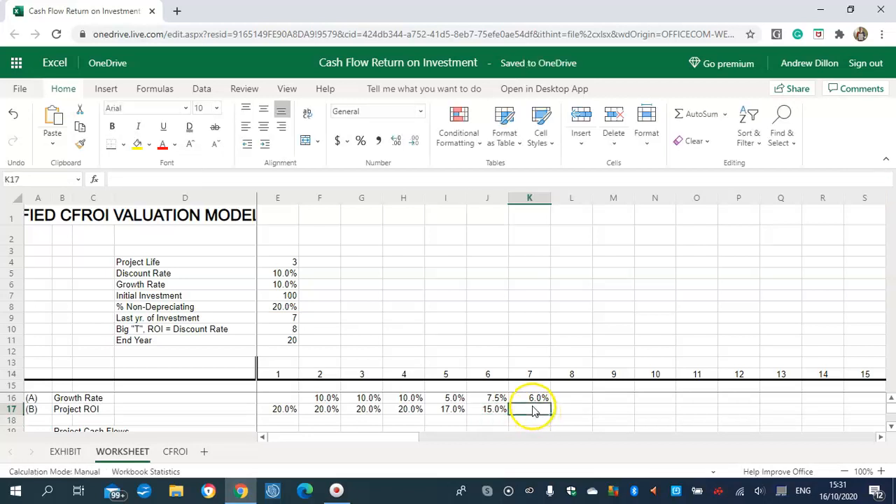
pyautogui.write('=I')
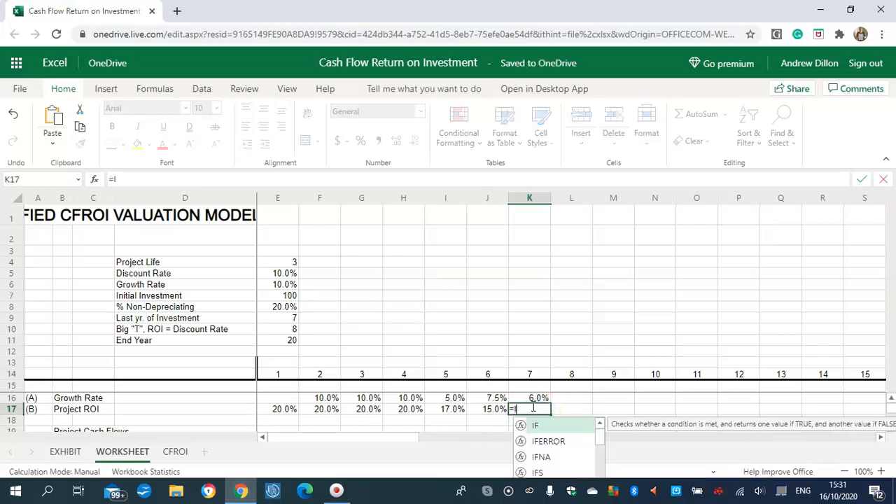
pyautogui.write('F(')
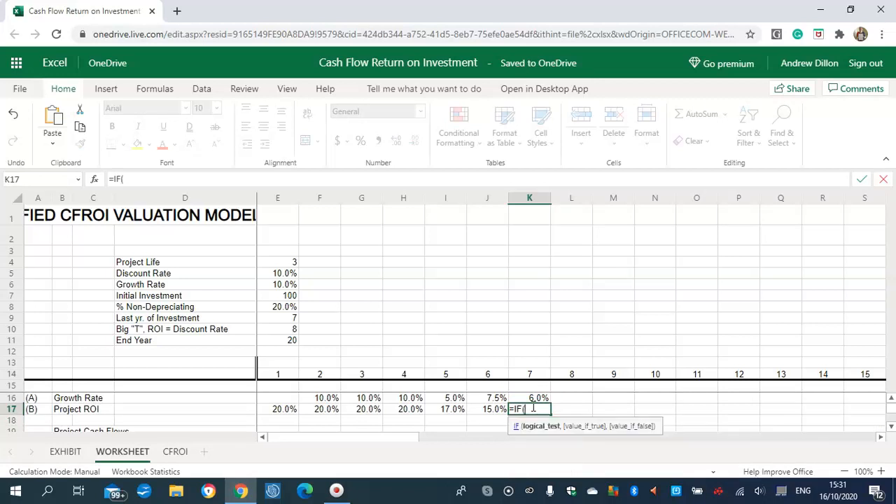
pyautogui.write('K14<')
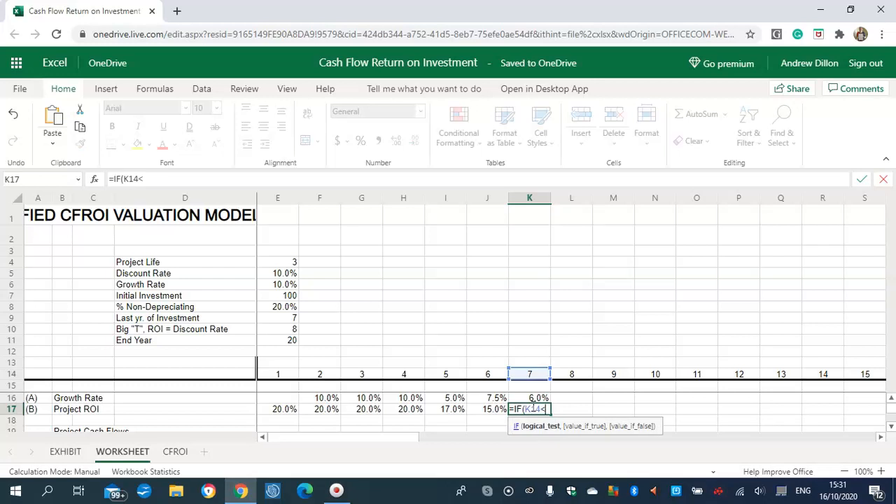
pyautogui.write('=$E9')
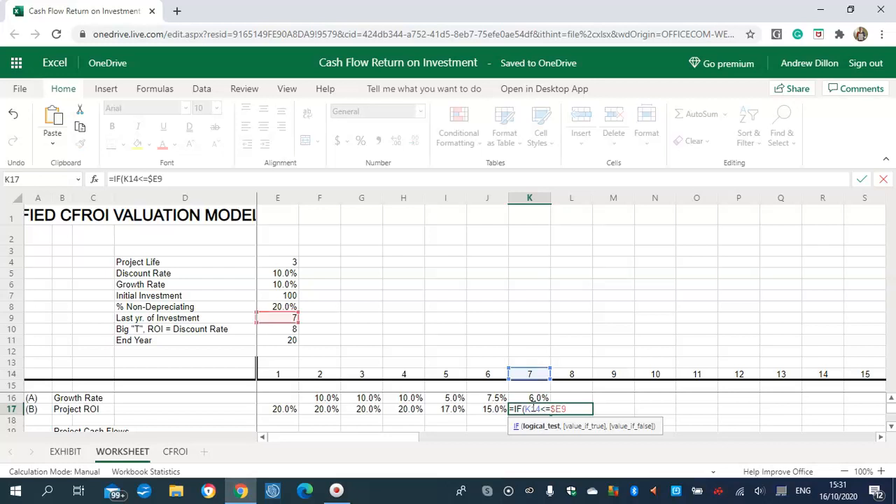
pyautogui.write(',0')
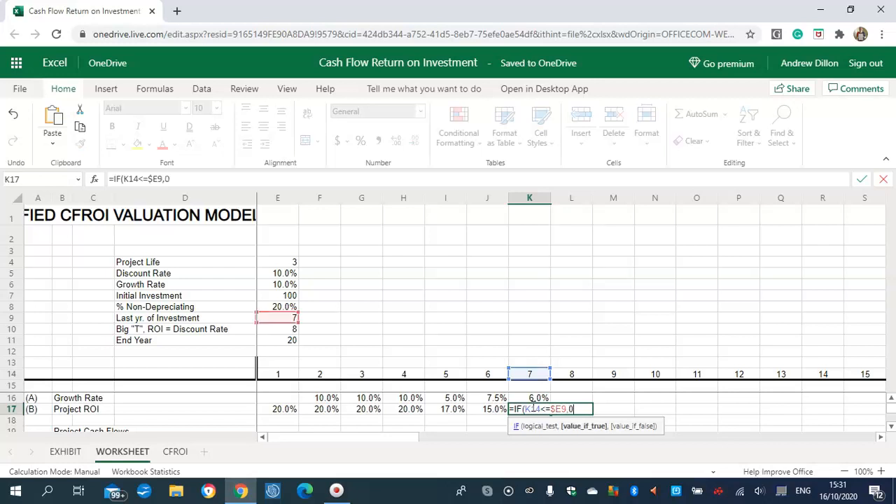
pyautogui.write('.121,')
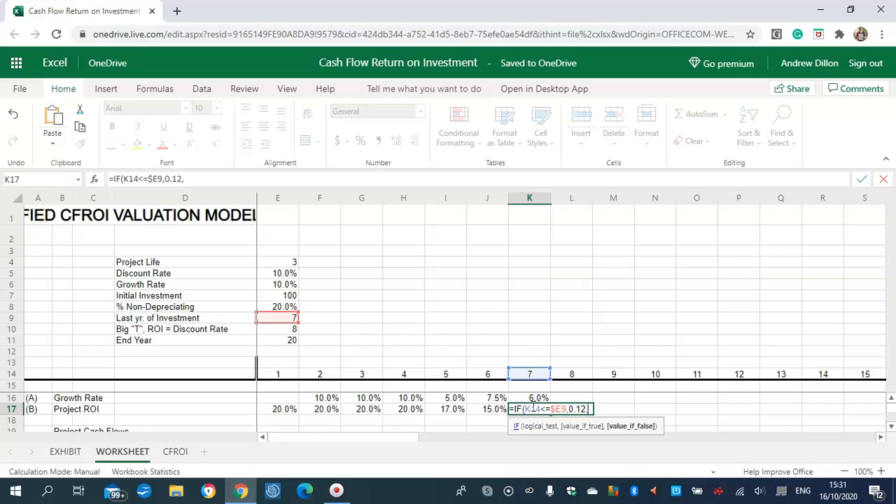
pyautogui.write('"")')
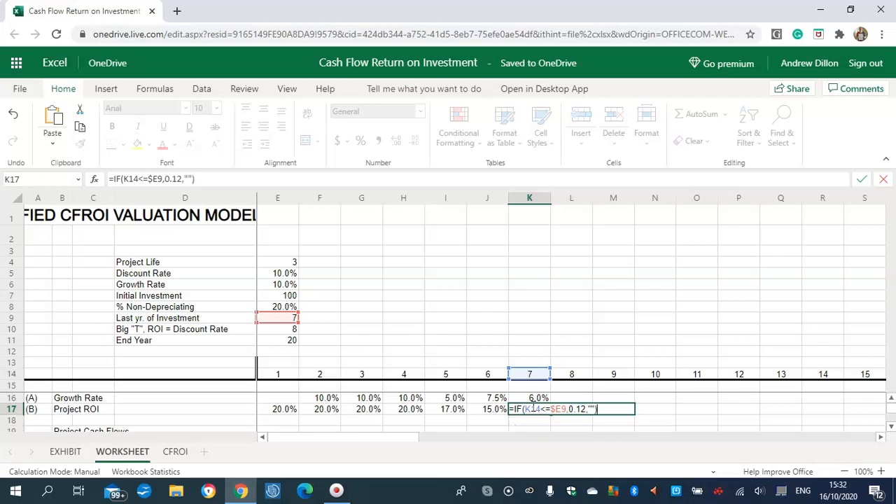
pyautogui.press('Return')
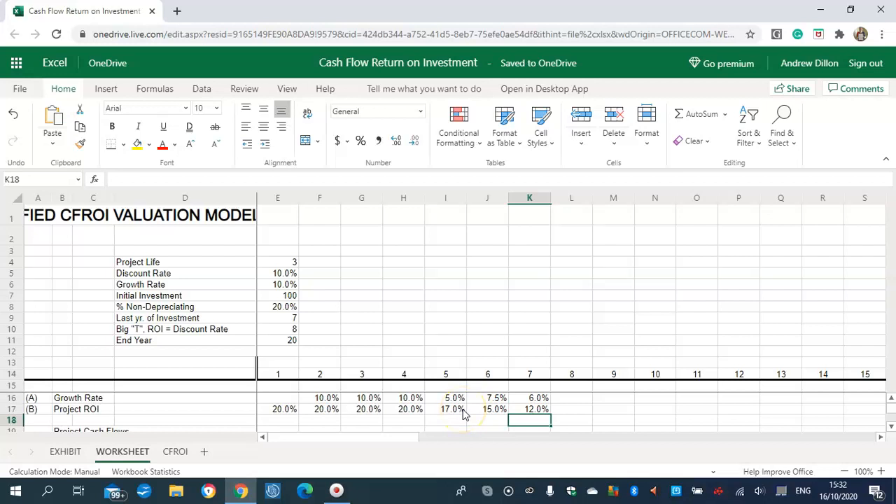
# - Select the year 4 Growth Rate cell H16 to view its formula
pyautogui.click(389, 397)
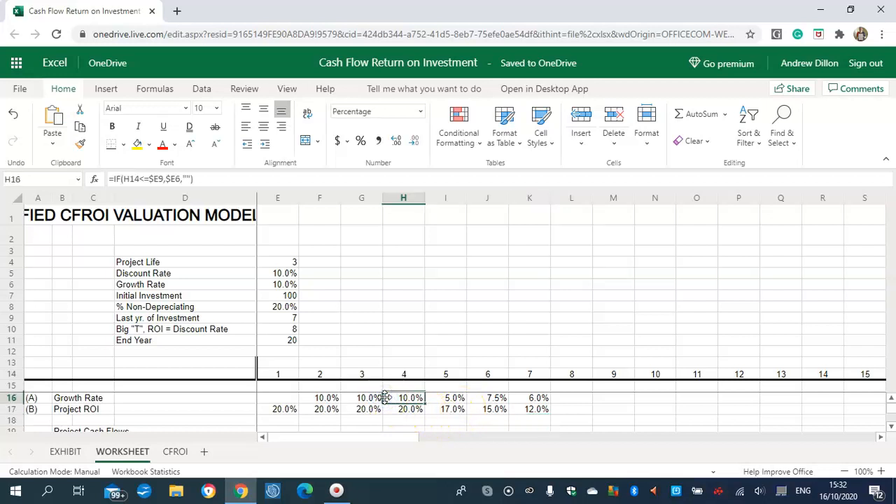